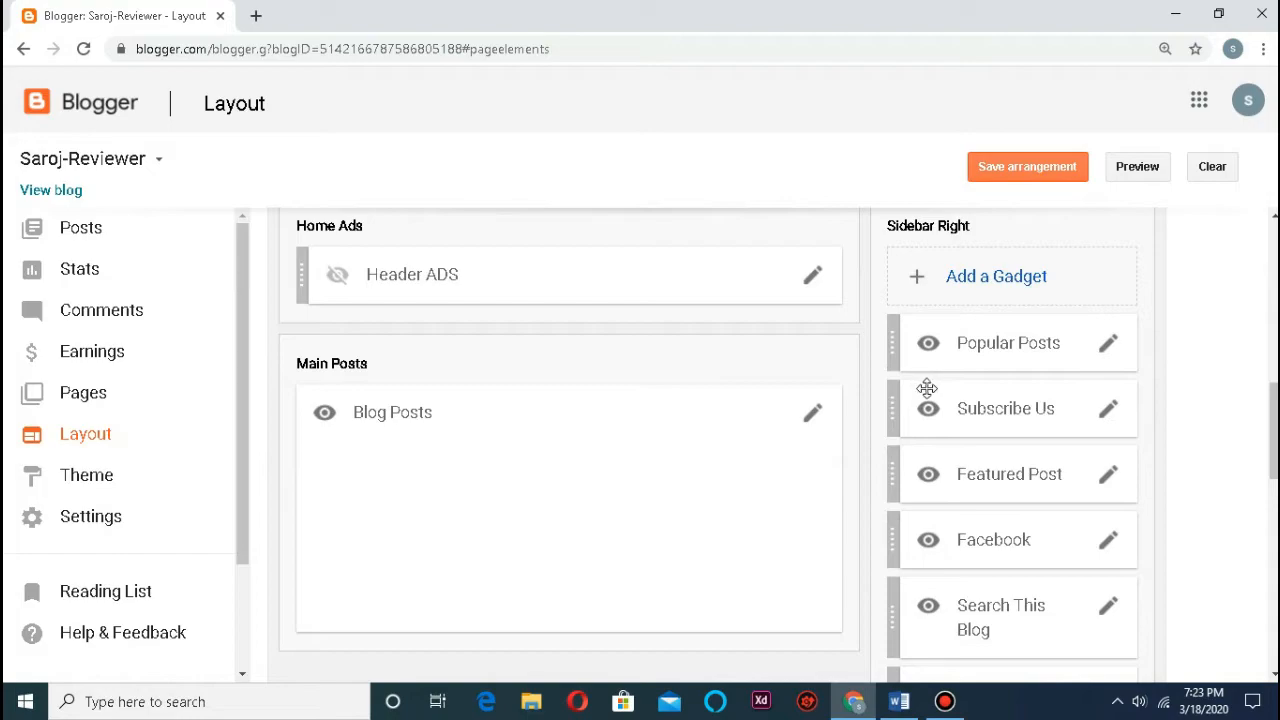
- Open the favicon configuration from the blog layout to view its upload requirements, and cancel it without choosing a file
scroll(927, 388, up, 3)
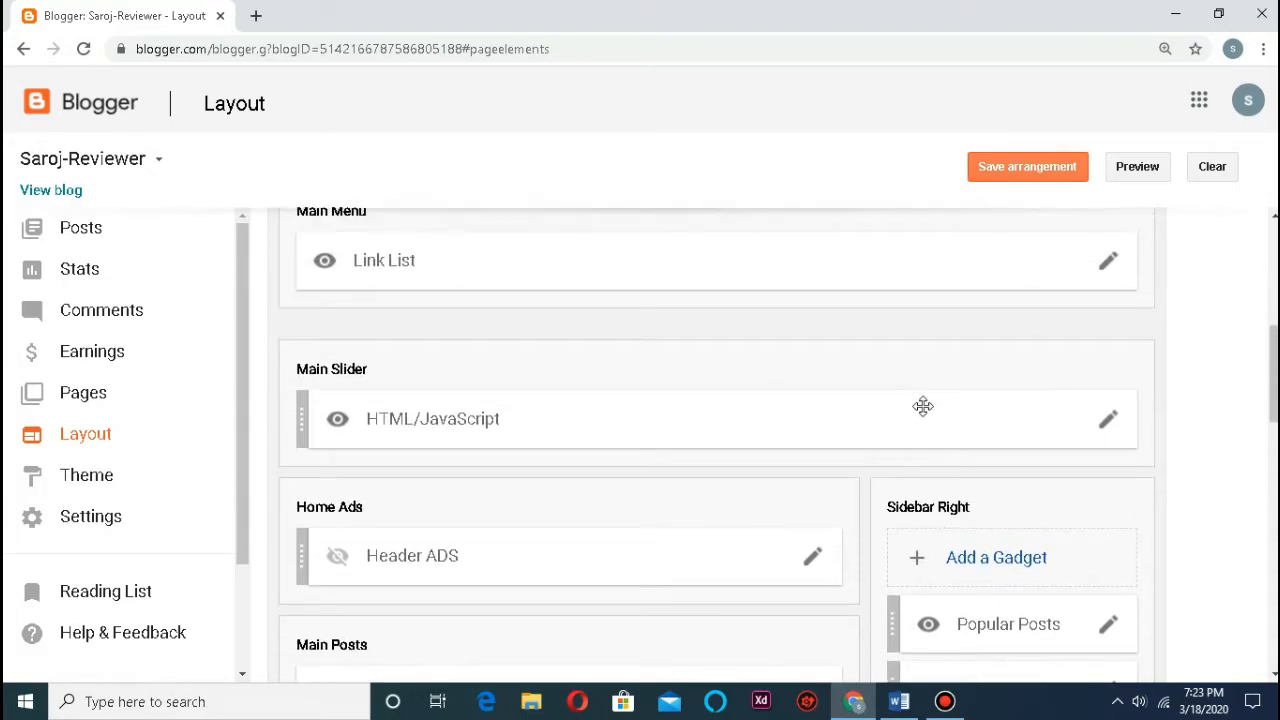
scroll(924, 413, up, 3)
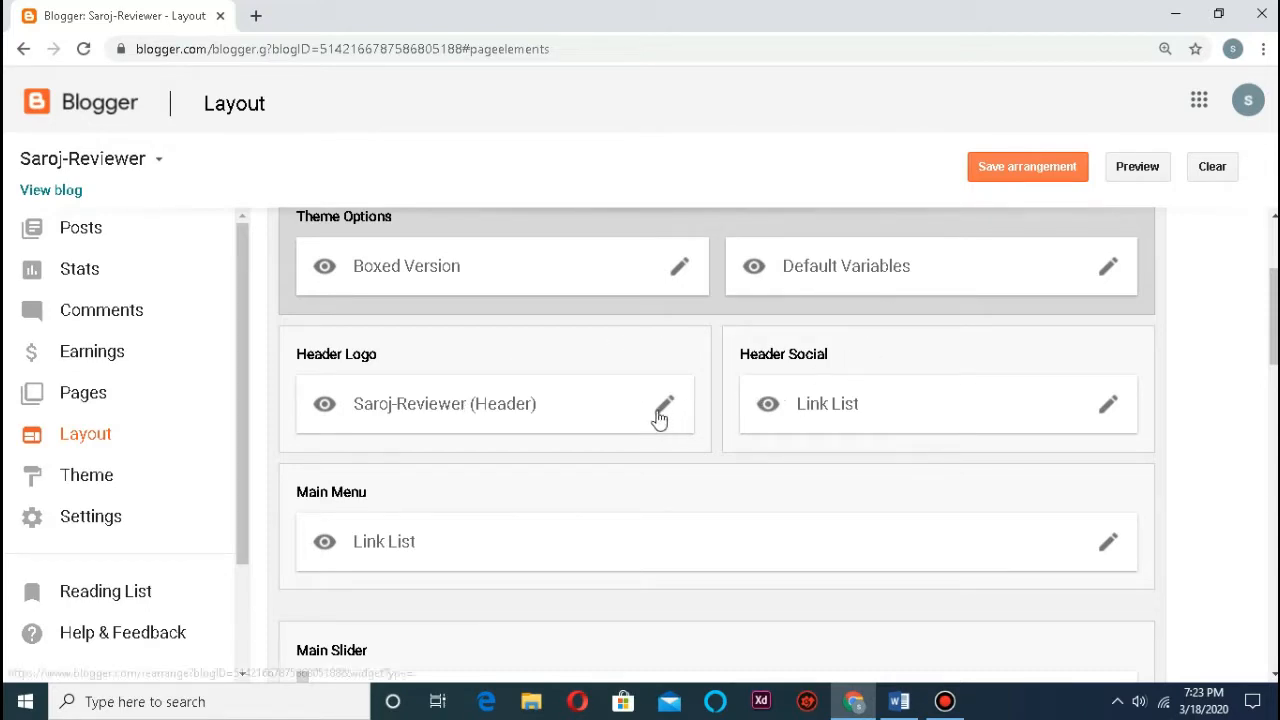
scroll(931, 281, up, 2)
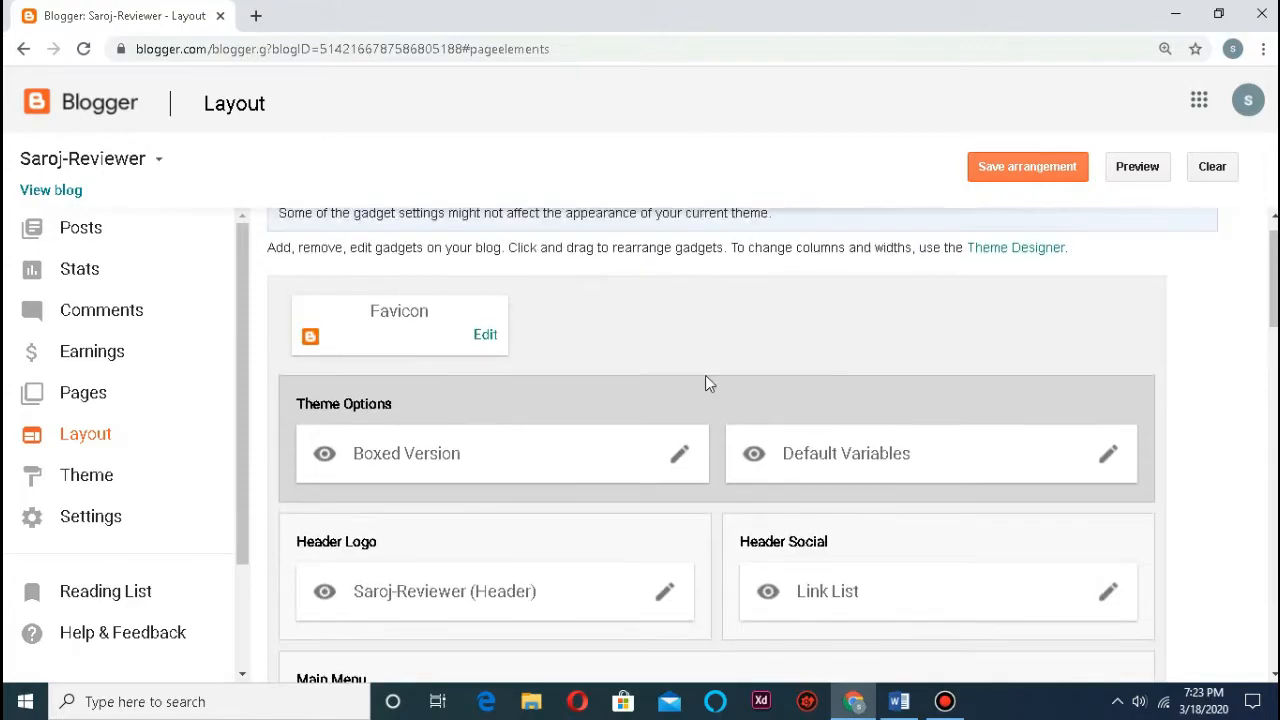
click(484, 334)
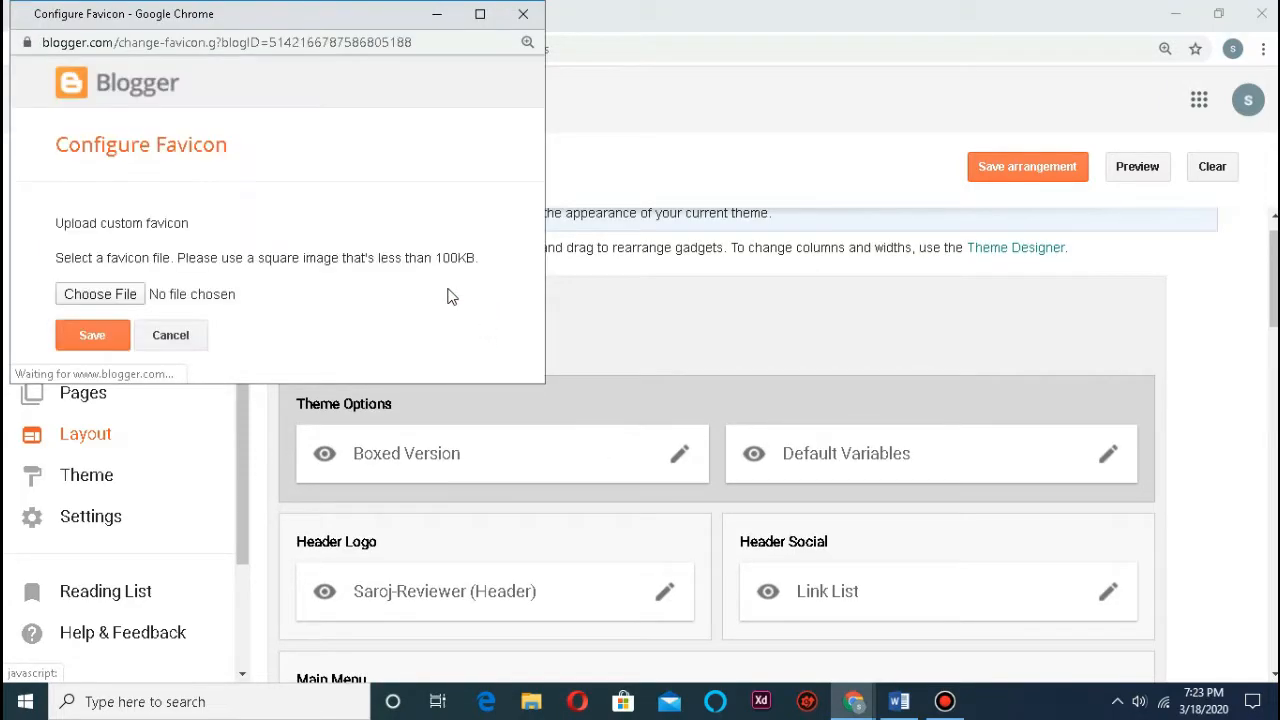
click(185, 336)
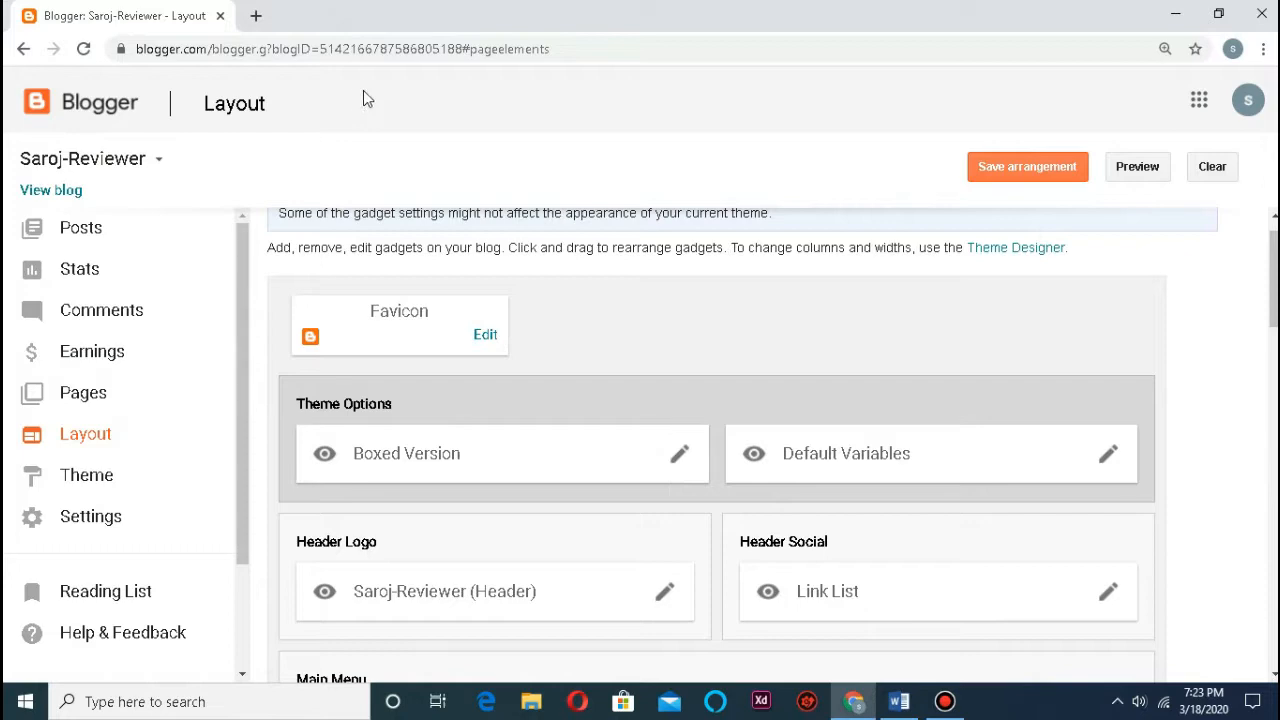
- Search Google for "free logo maker" in a new browser tab and open the FreeLogoDesign website
click(253, 14)
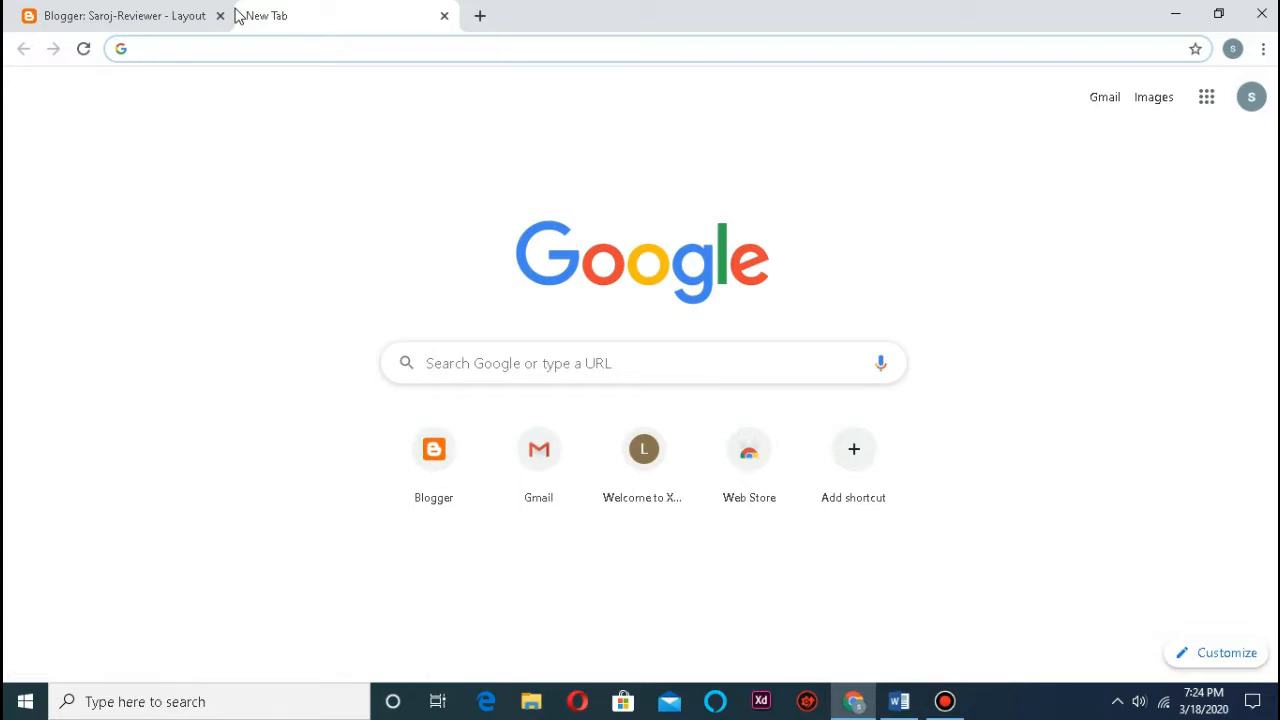
text(fre)
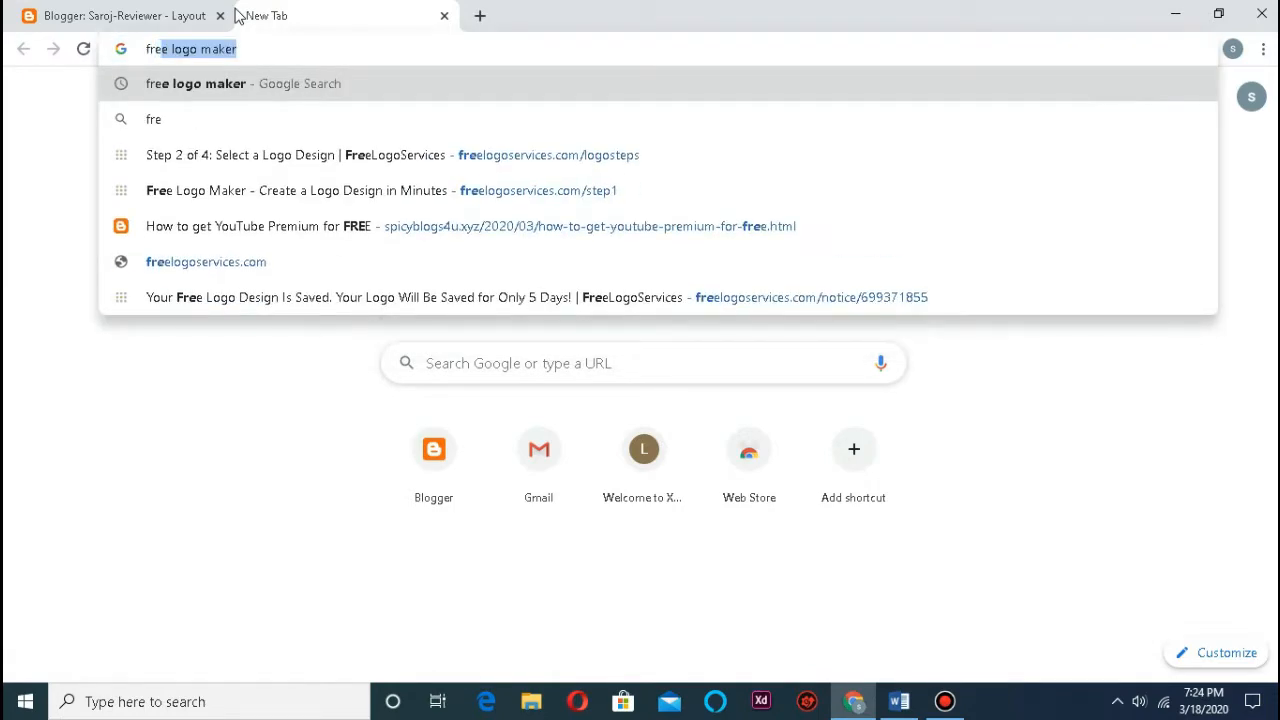
key(Return)
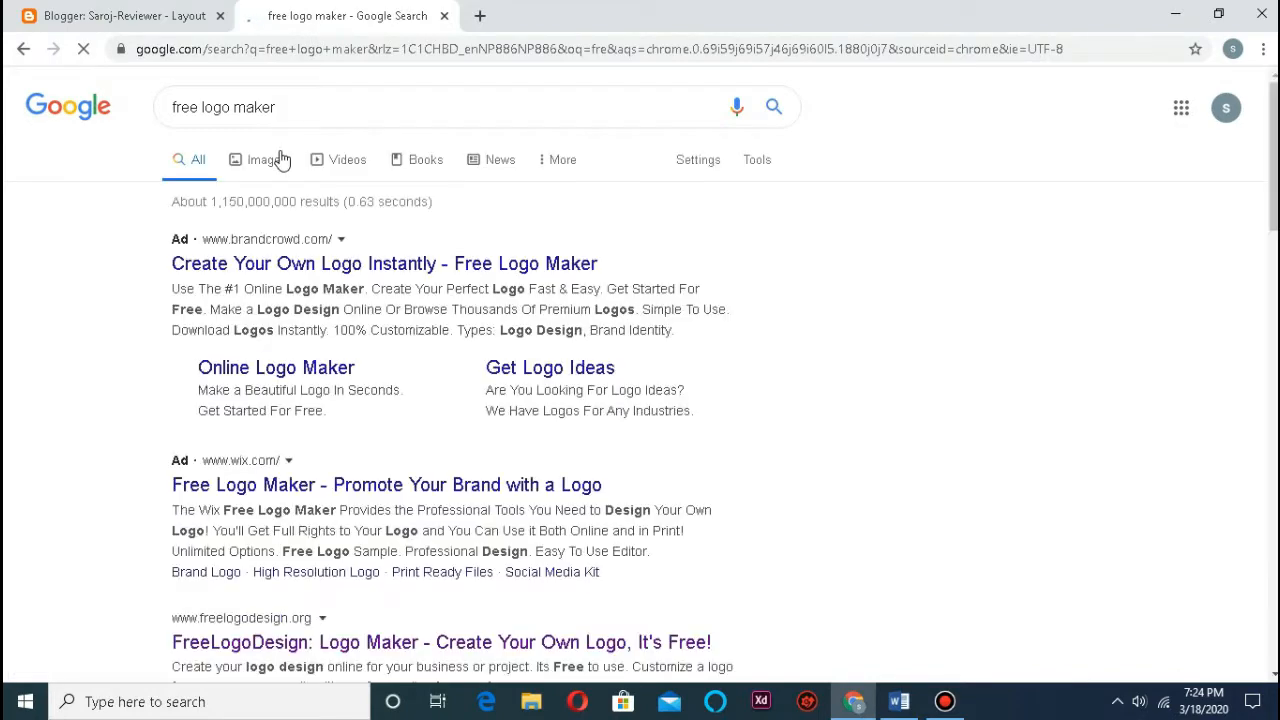
scroll(300, 270, down, 2)
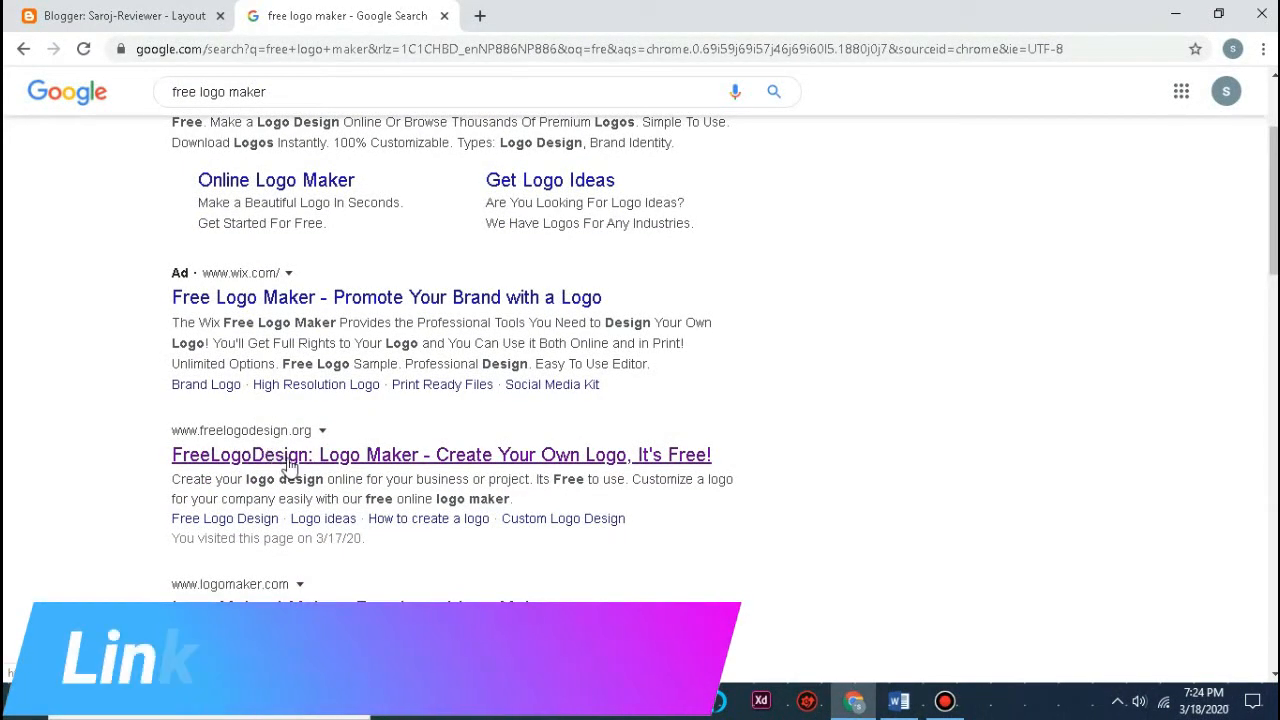
click(320, 460)
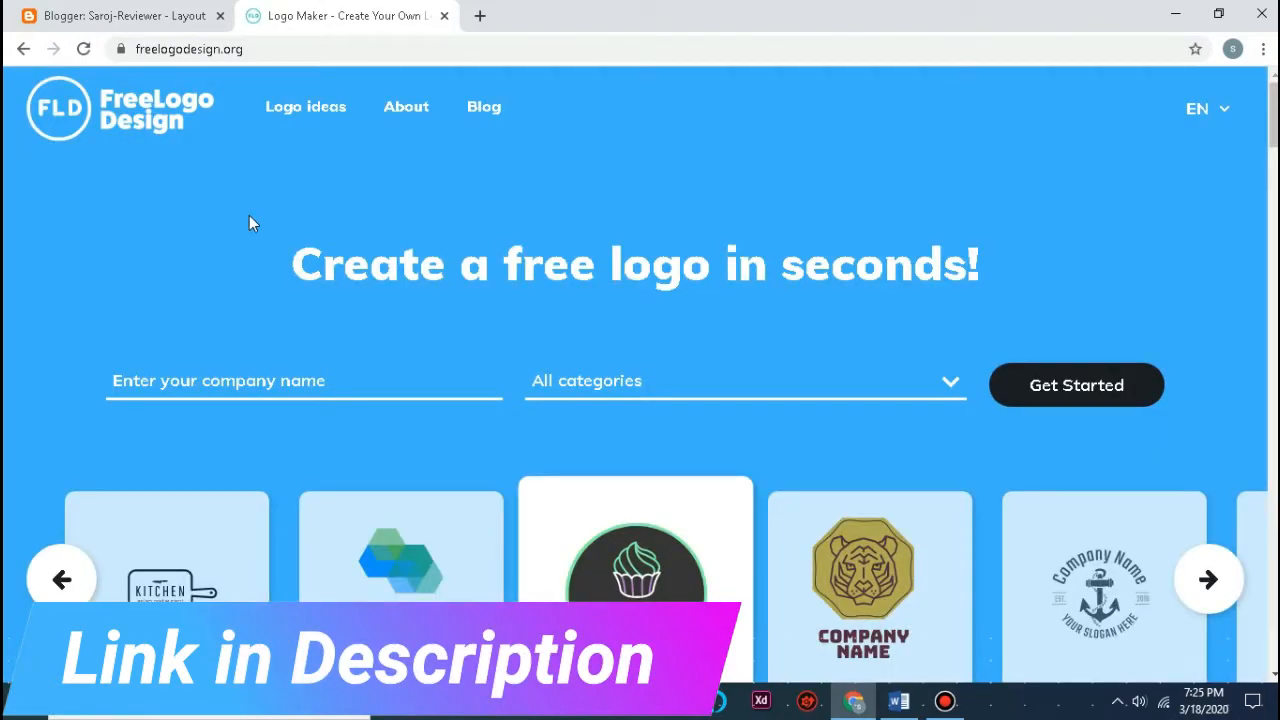
- Enter "Saroj Reviewer" as the company name for the new logo
click(290, 386)
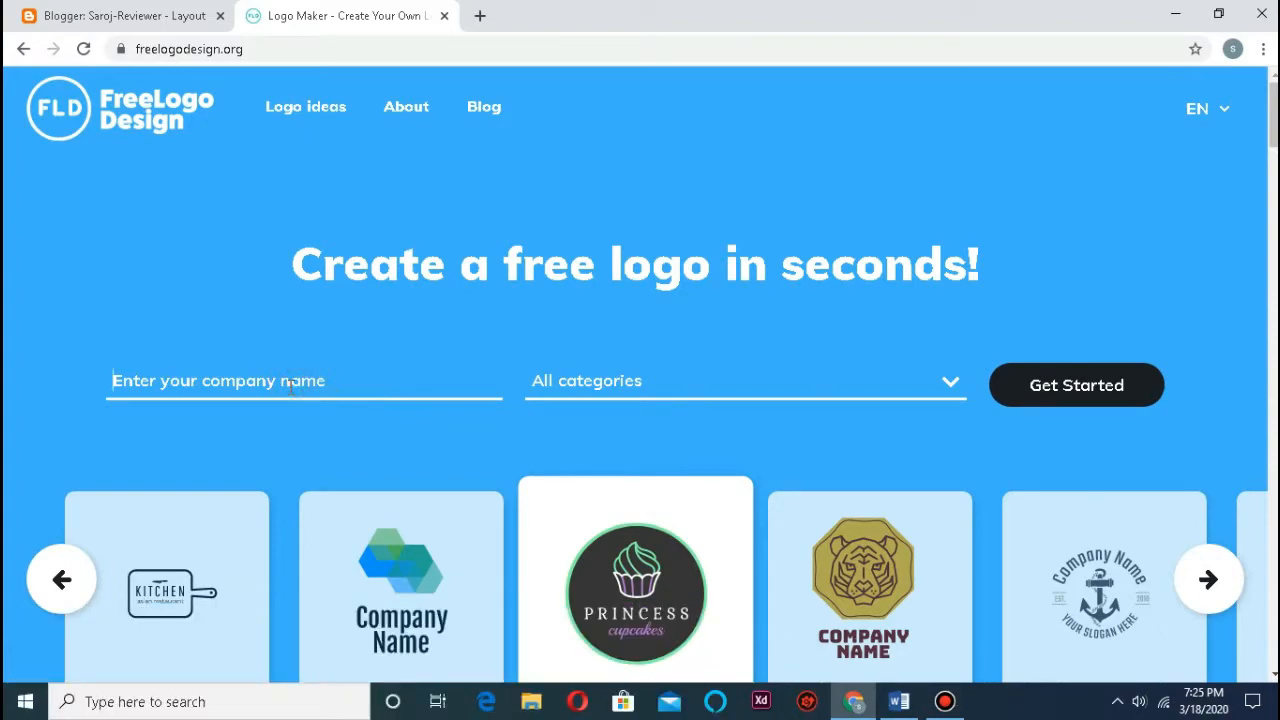
text(Sa)
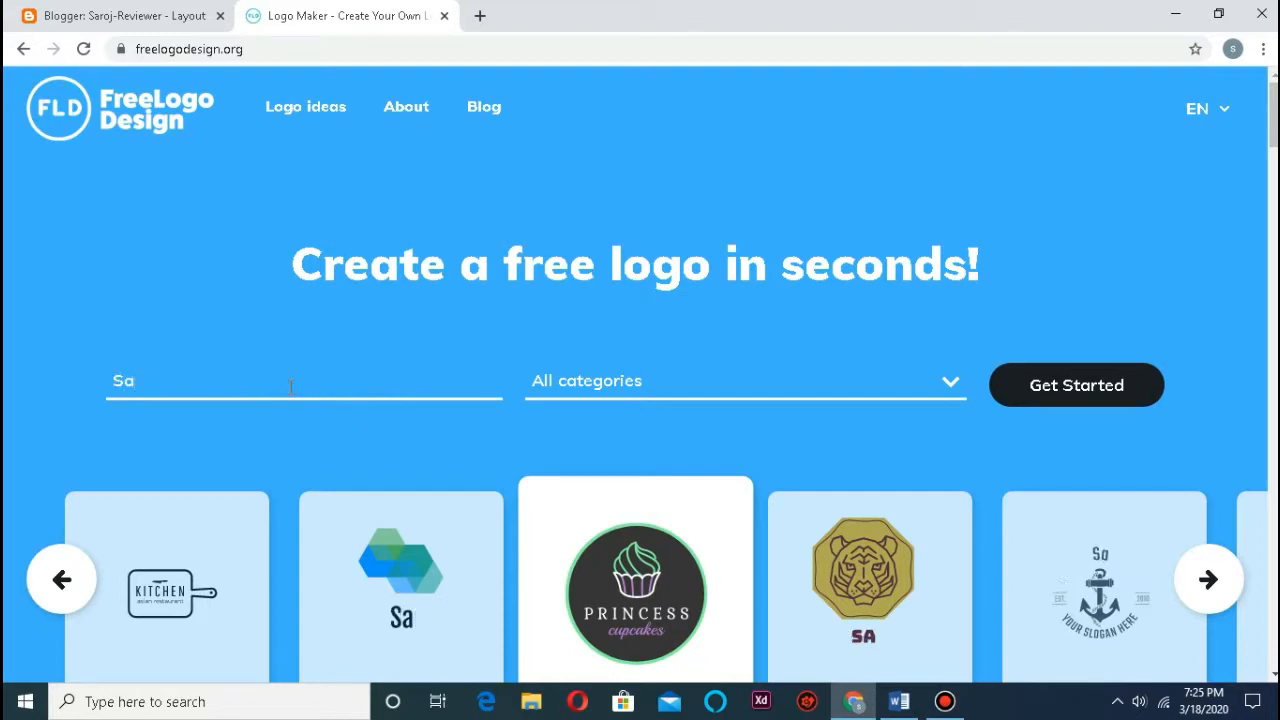
text(roj R)
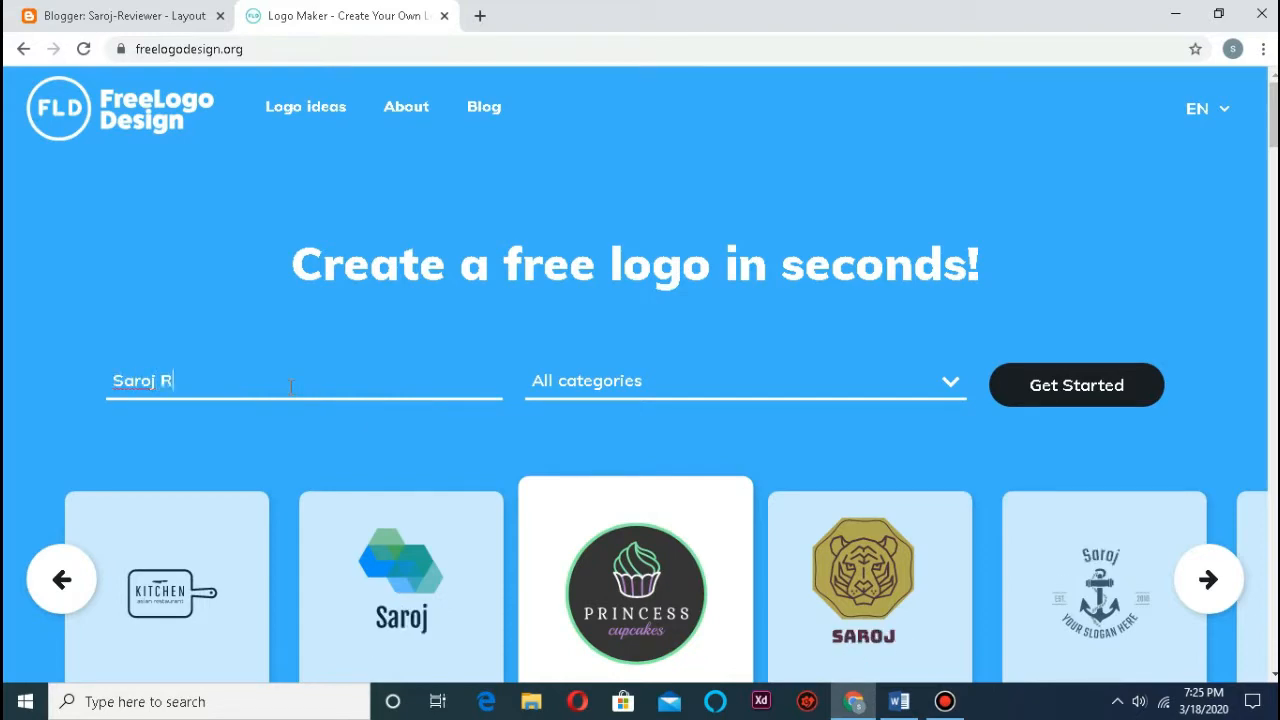
text(eviewer)
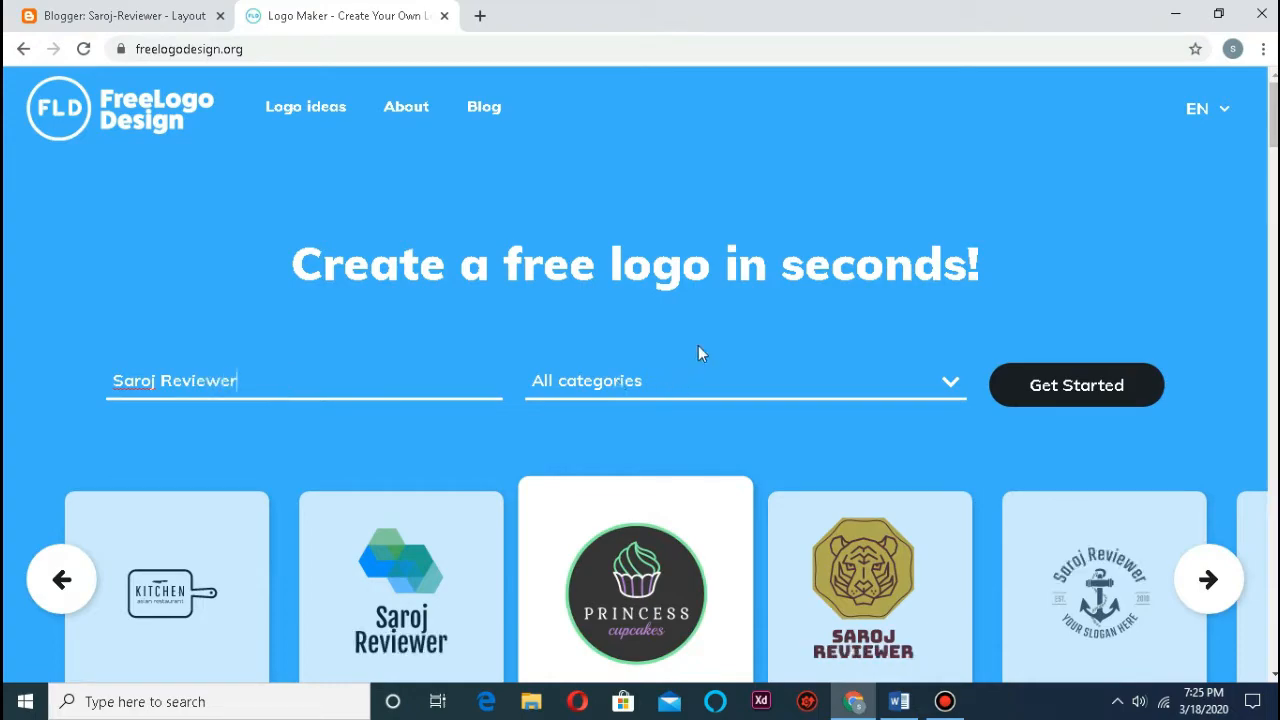
- Choose the Computer category for the logo and start the logo creation
click(750, 380)
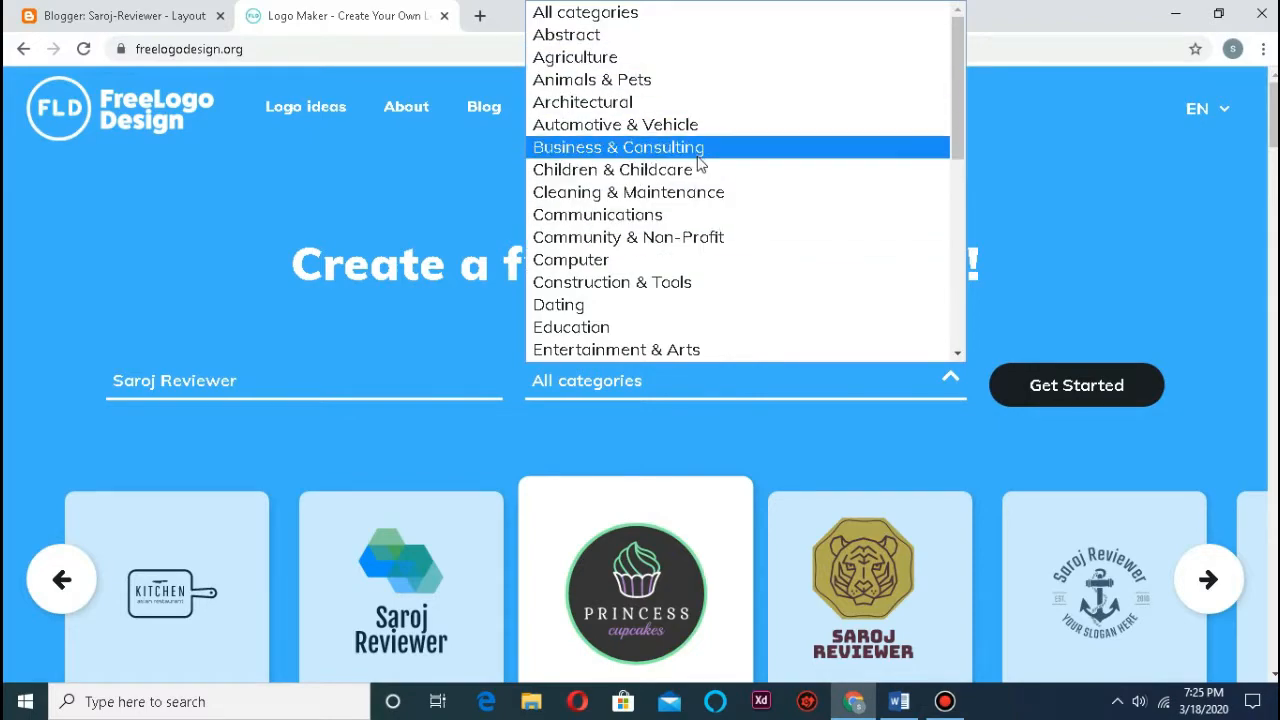
scroll(690, 175, down, 3)
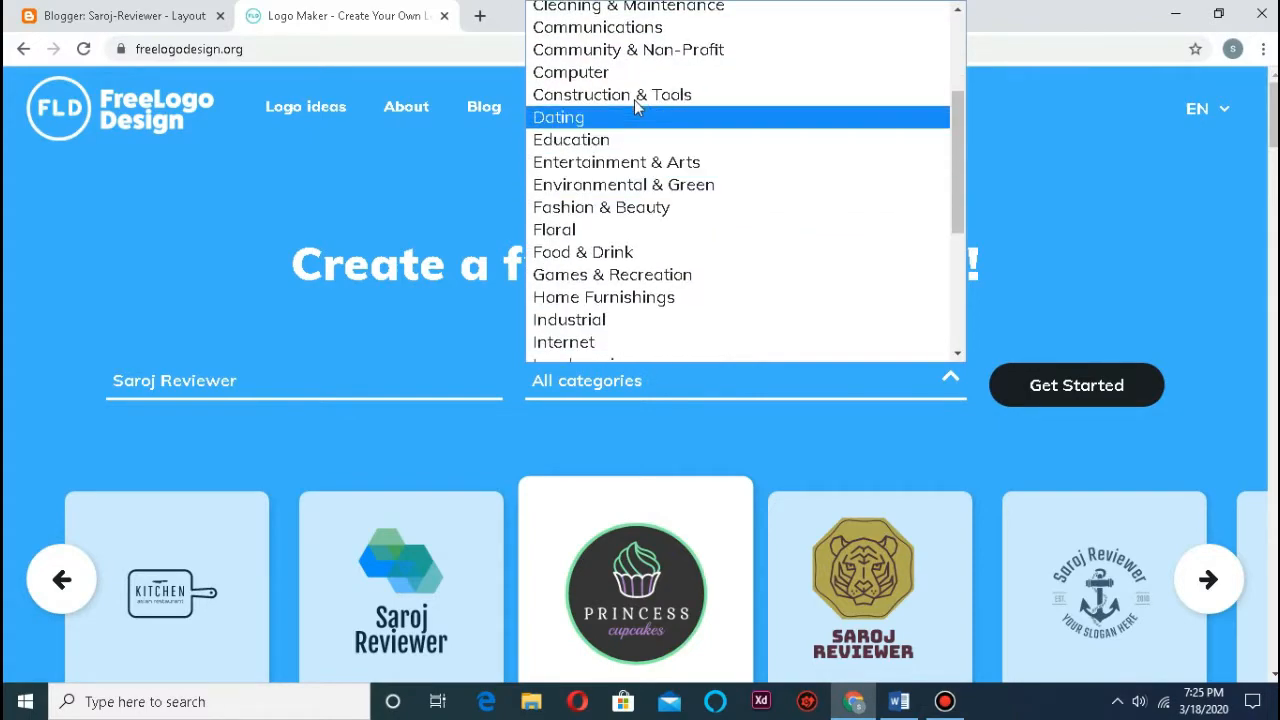
click(656, 72)
click(763, 377)
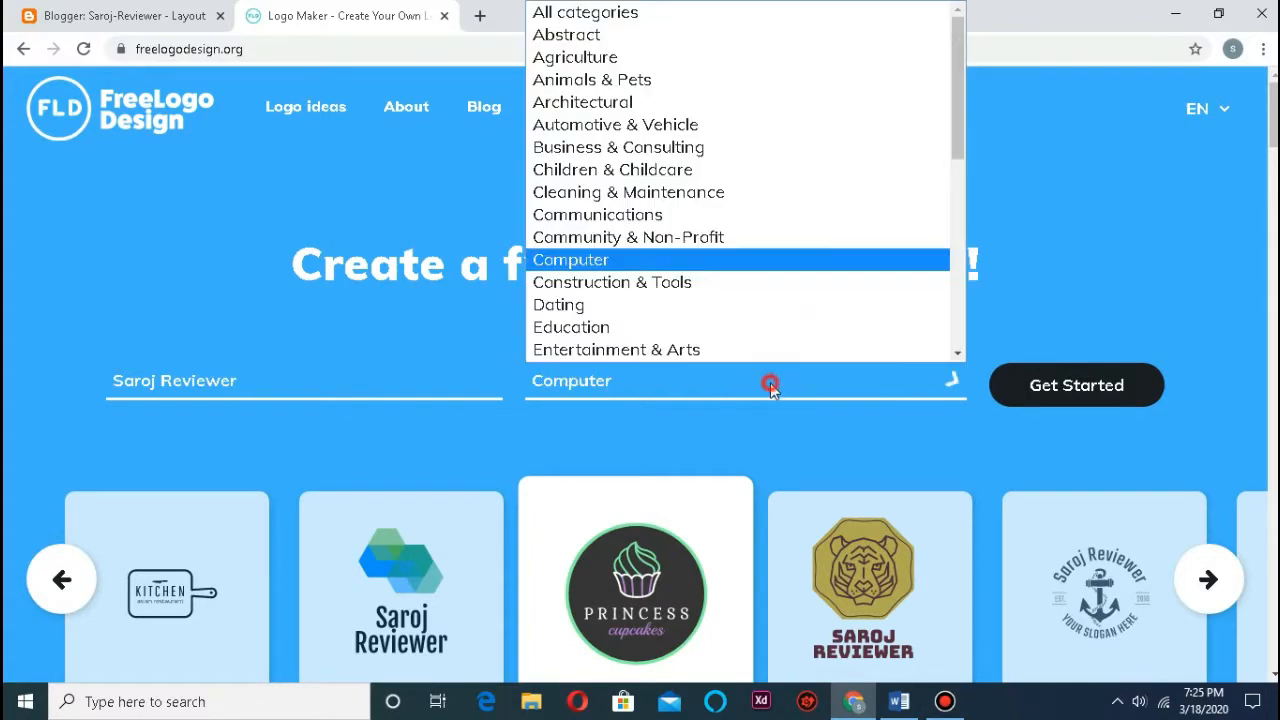
scroll(740, 206, down, 3)
scroll(741, 205, down, 3)
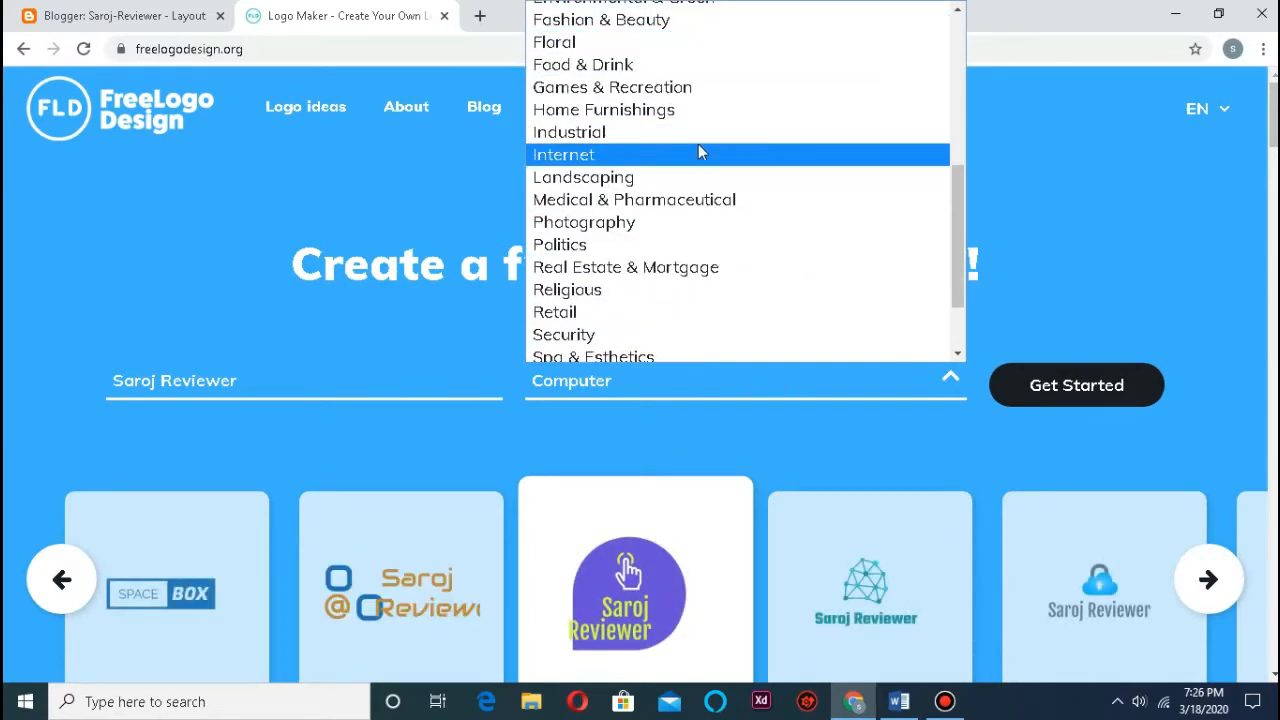
scroll(668, 240, down, 2)
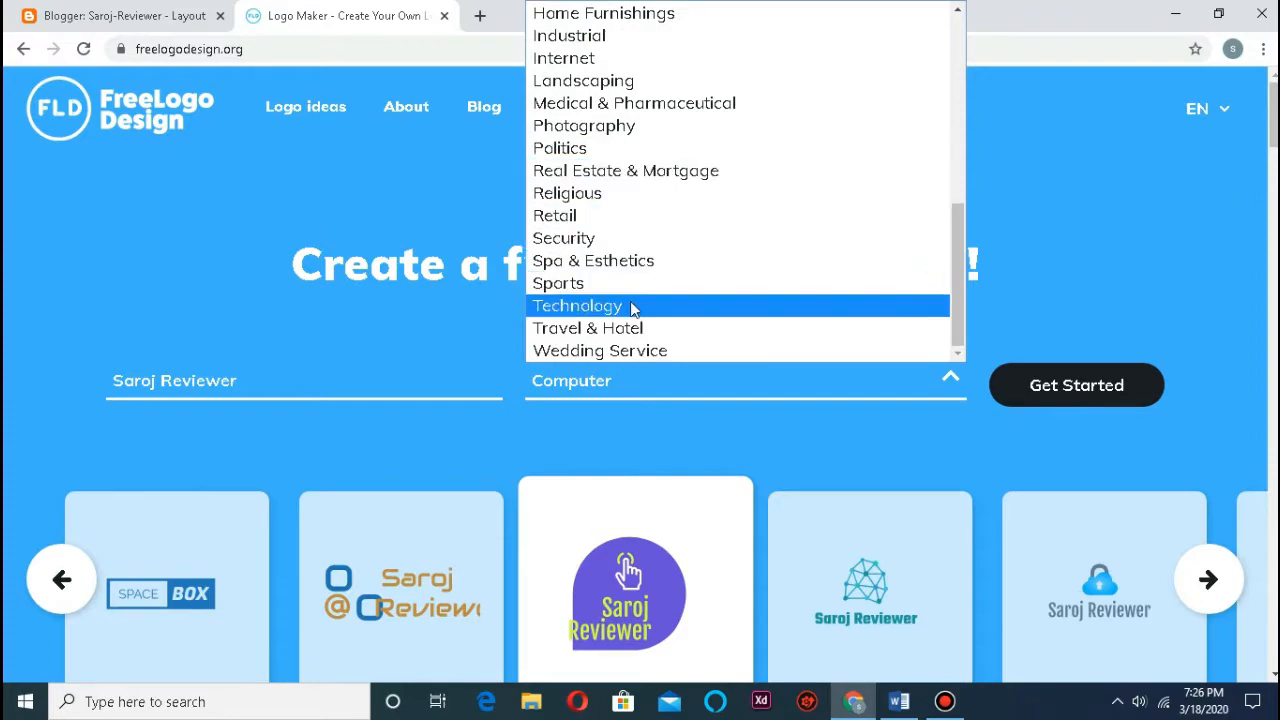
scroll(632, 292, up, 7)
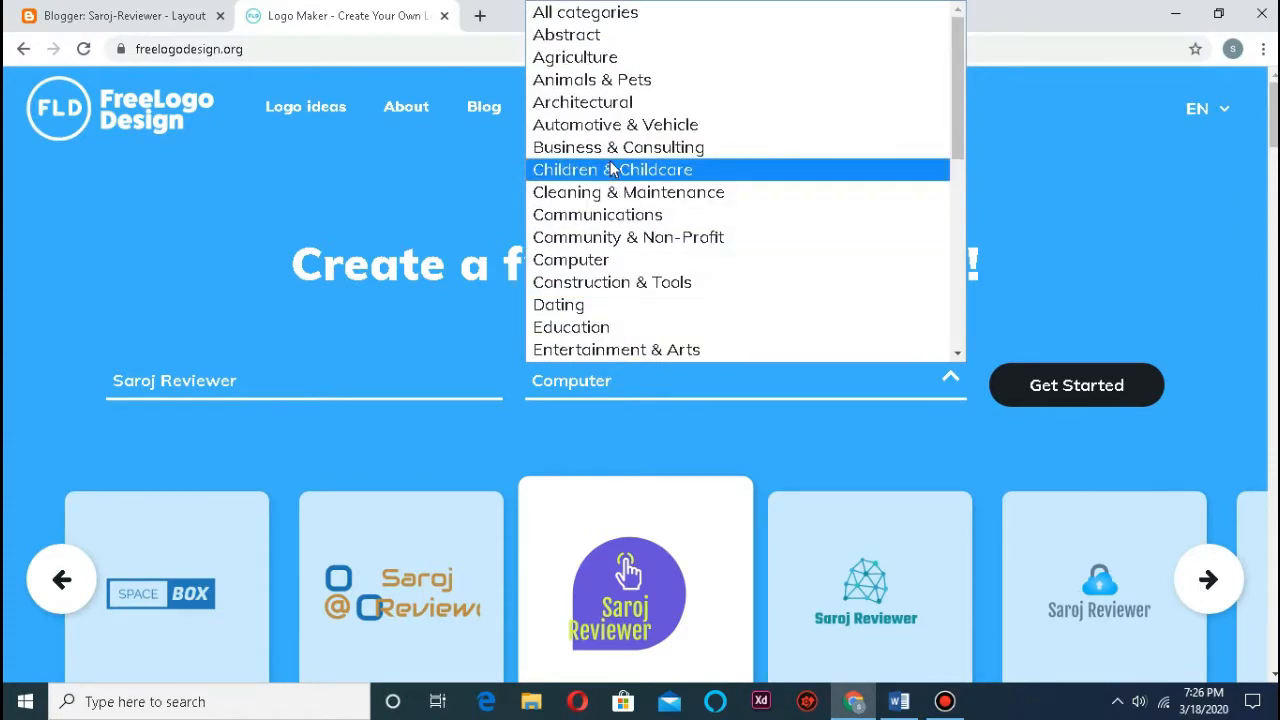
click(609, 261)
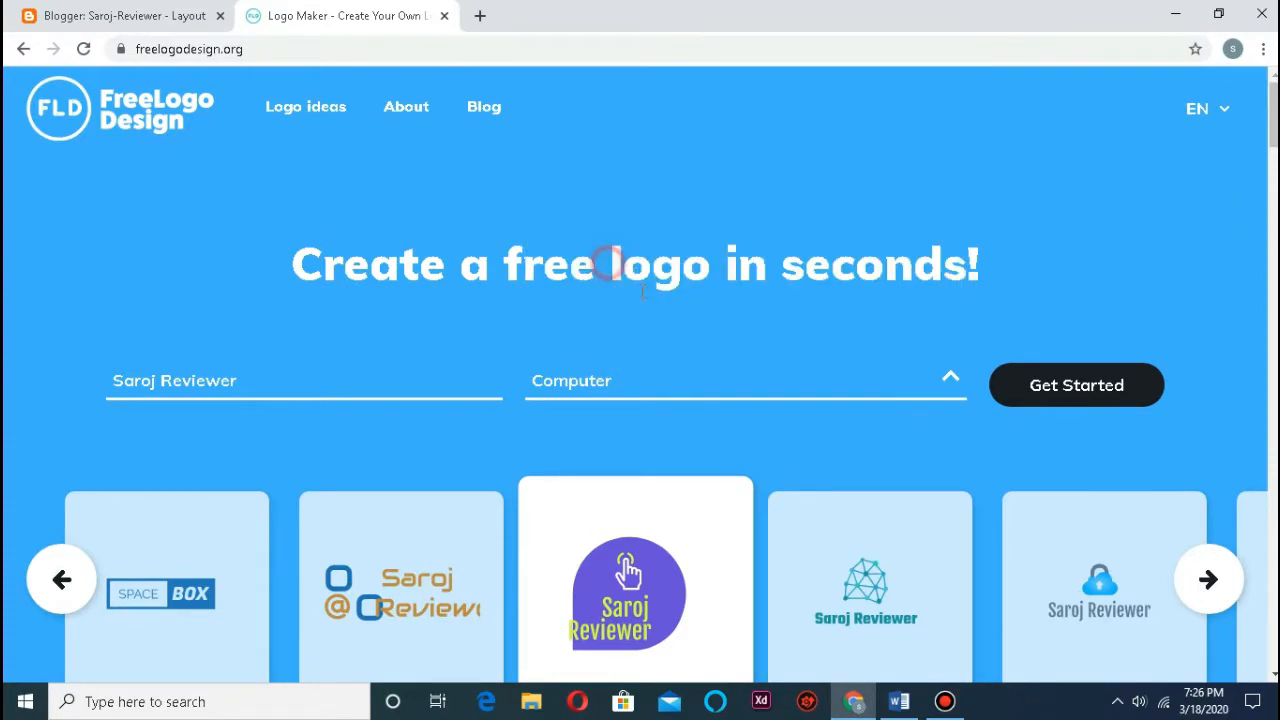
click(1040, 390)
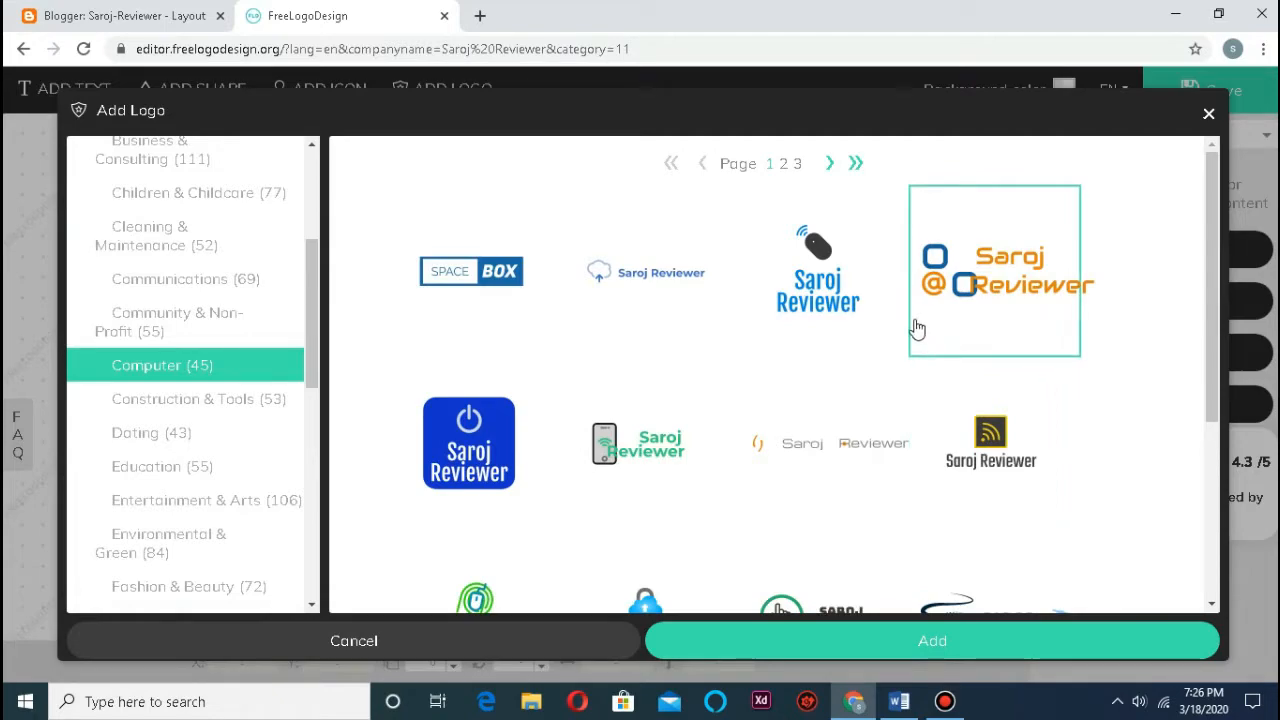
- Examine the logo templates on the first page of the Computer category
scroll(868, 332, down, 2)
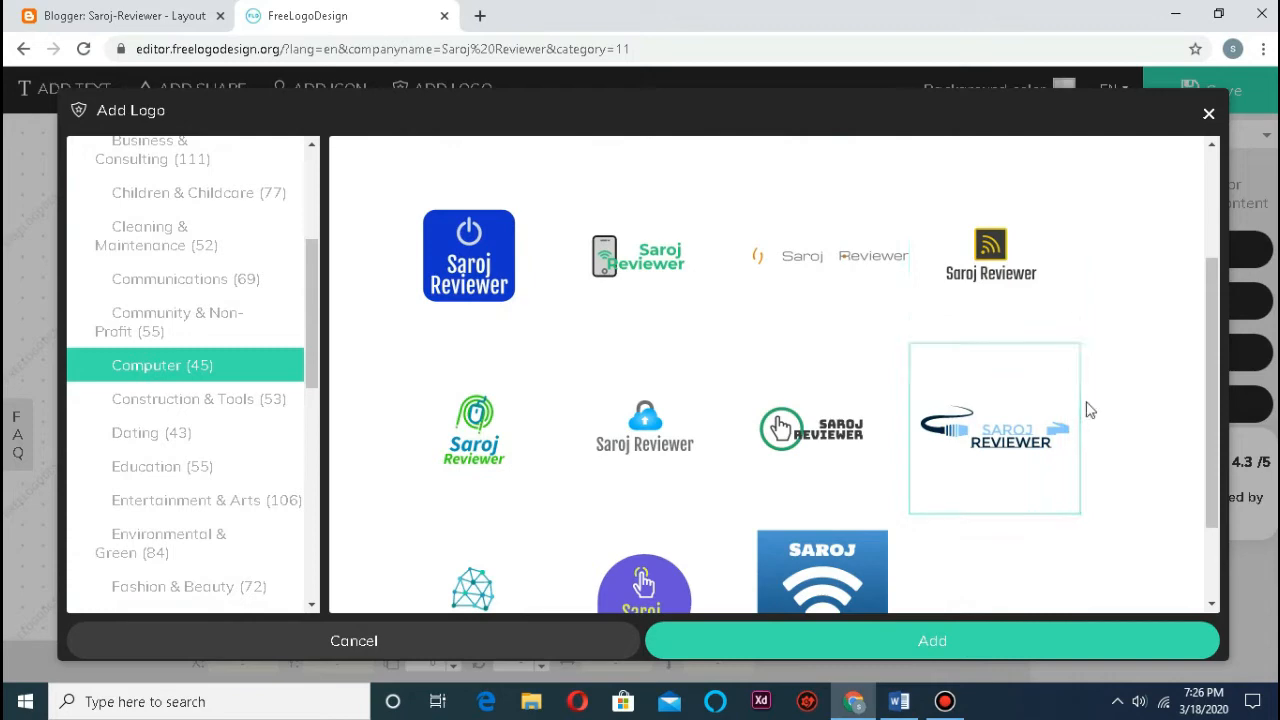
scroll(810, 447, down, 1)
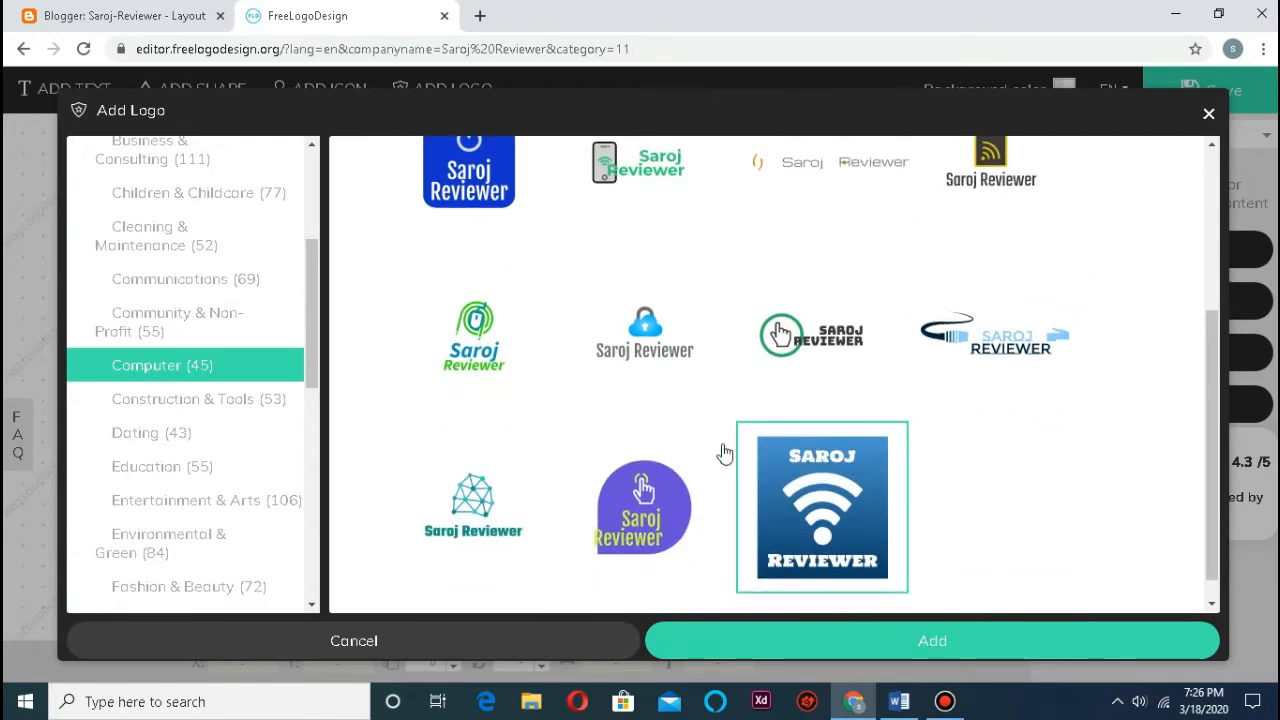
scroll(722, 450, down, 1)
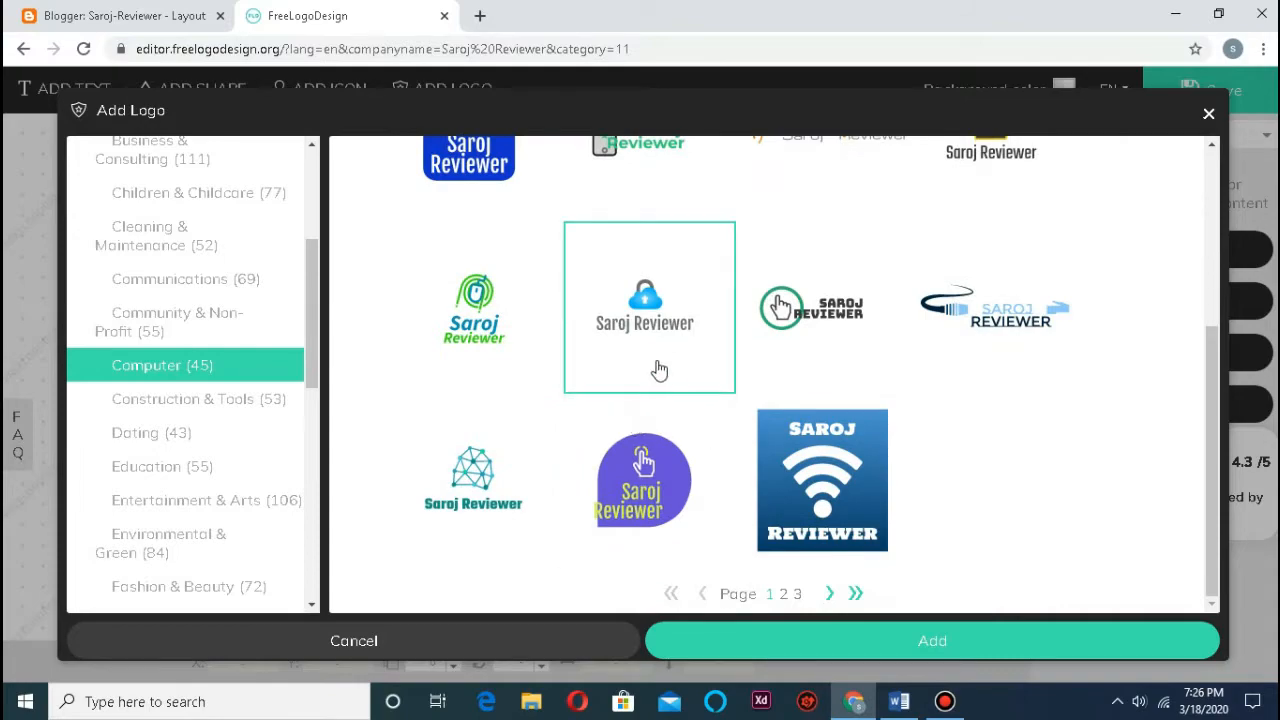
scroll(665, 368, up, 2)
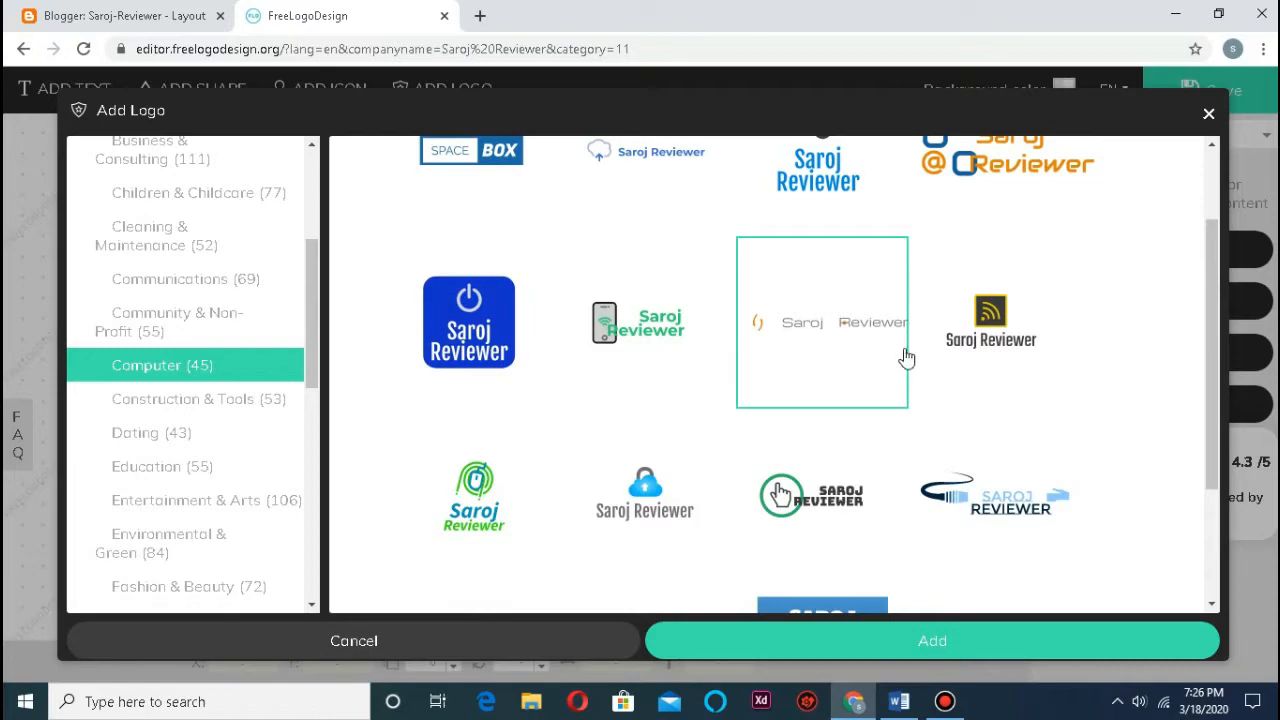
scroll(1071, 333, up, 1)
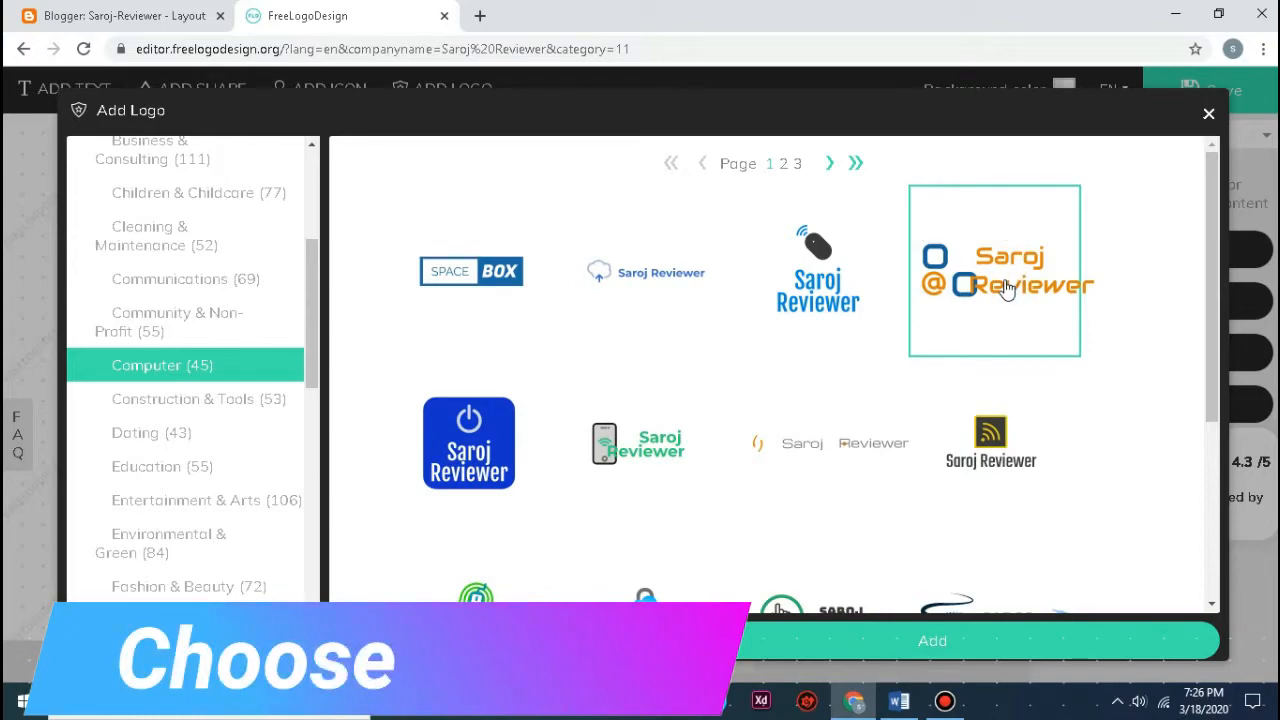
scroll(1003, 288, down, 3)
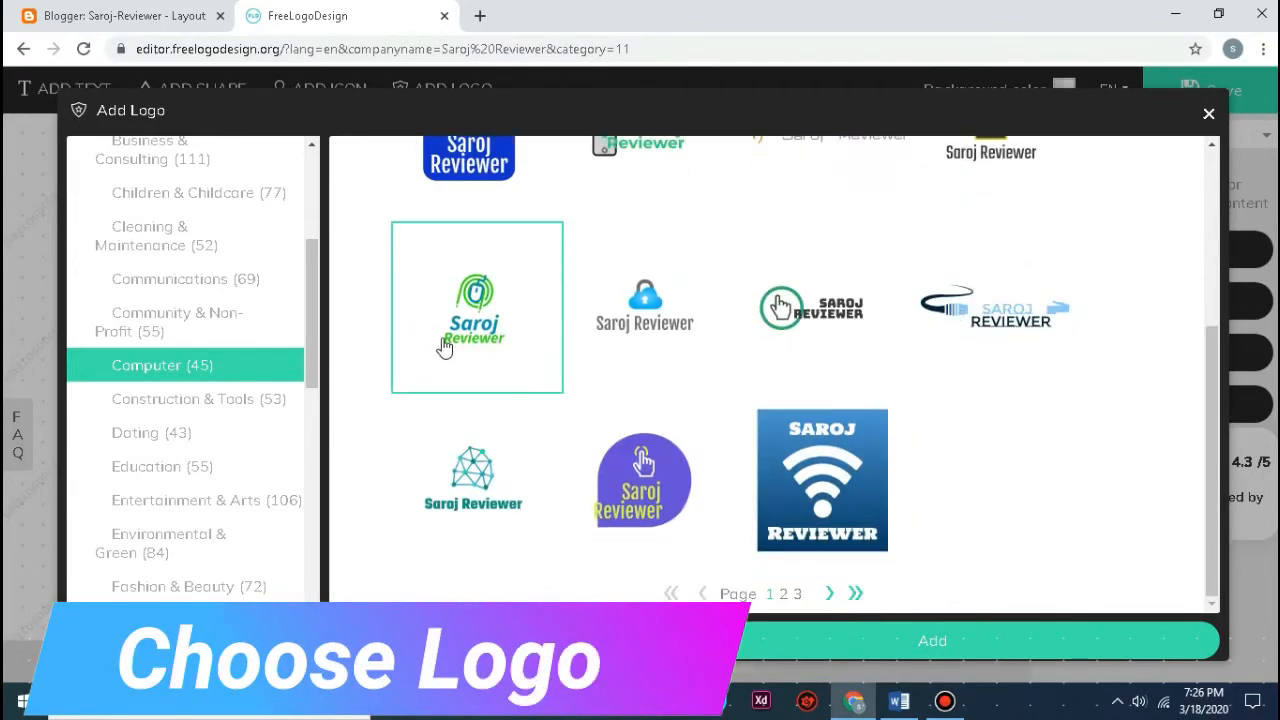
scroll(943, 349, up, 2)
scroll(943, 349, down, 2)
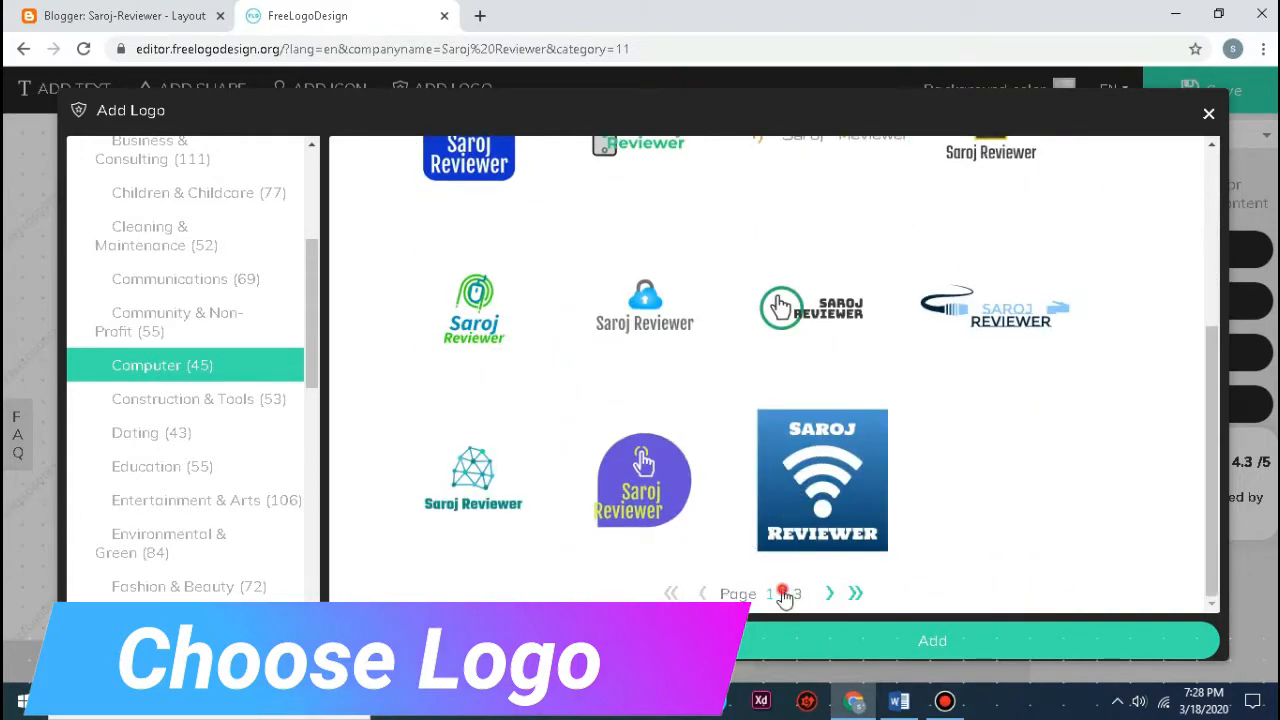
- Add the logo with the laptop and coloured circles from page 2 of the Computer templates to the canvas
click(784, 594)
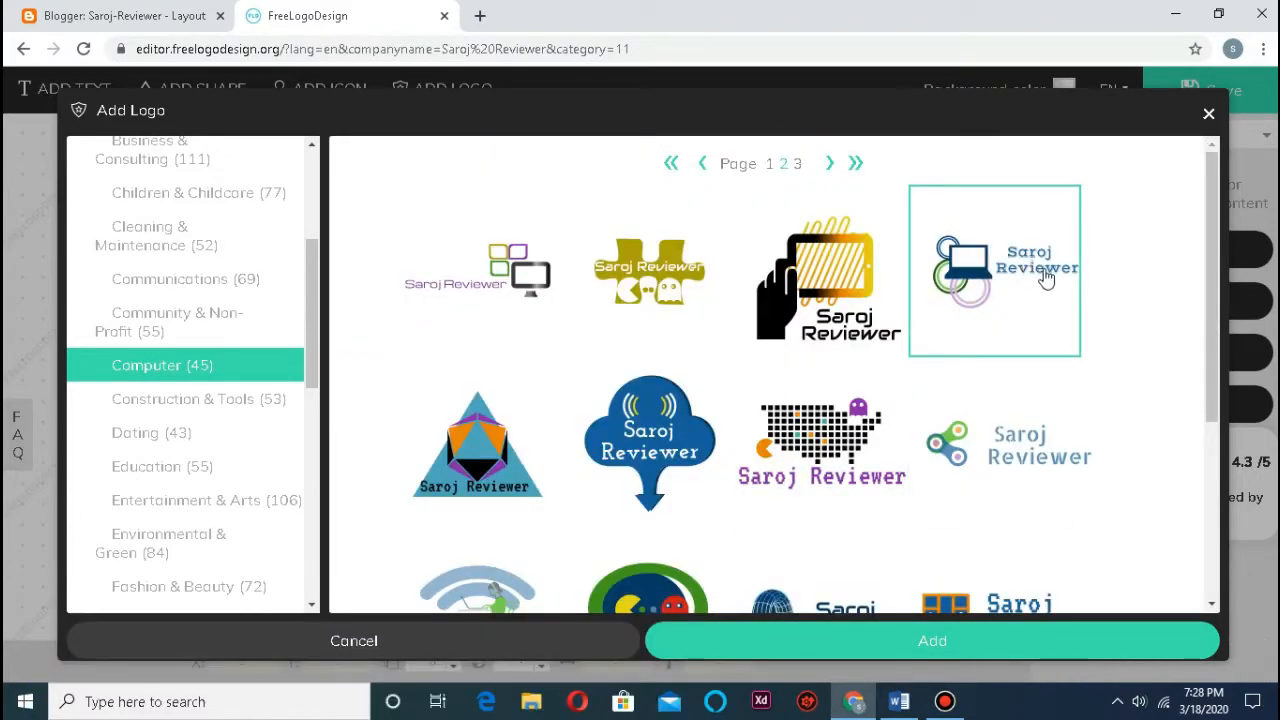
scroll(1013, 268, down, 2)
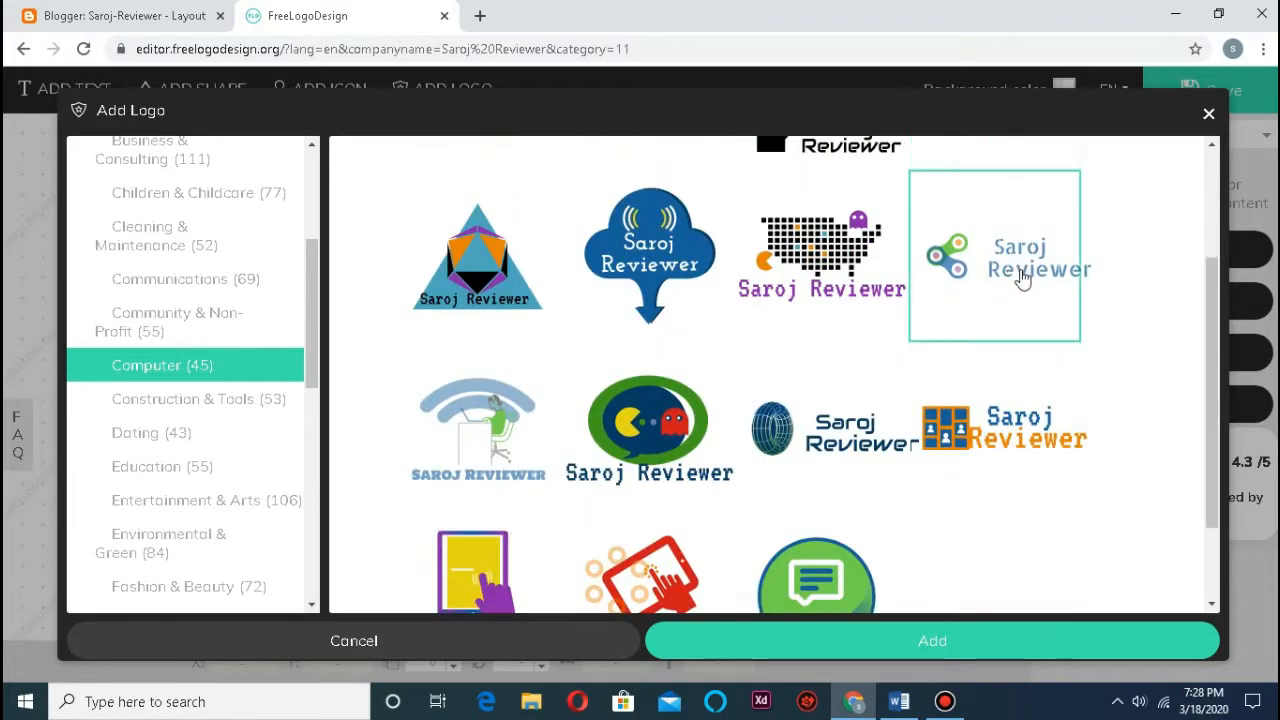
scroll(1015, 268, down, 1)
scroll(1030, 305, up, 3)
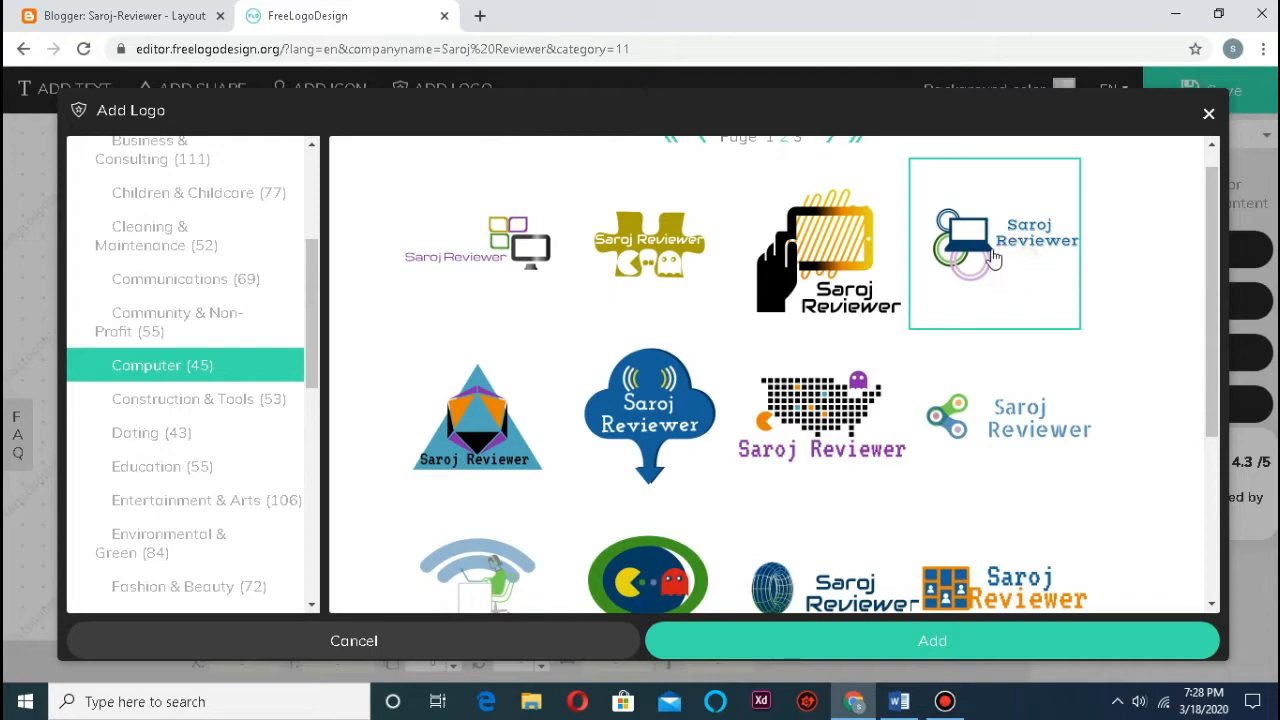
click(928, 648)
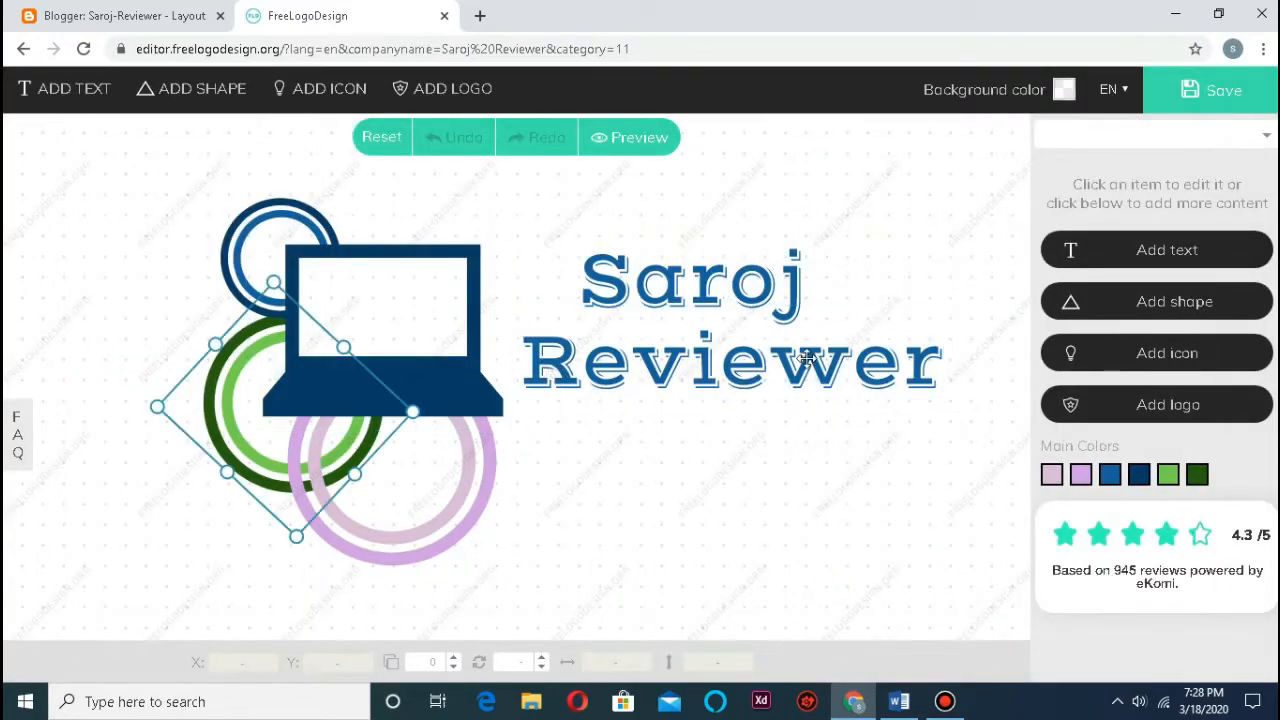
- Recolour the light green inner ring beside the laptop to red
click(250, 460)
click(719, 404)
click(950, 600)
click(516, 450)
click(469, 470)
click(1054, 307)
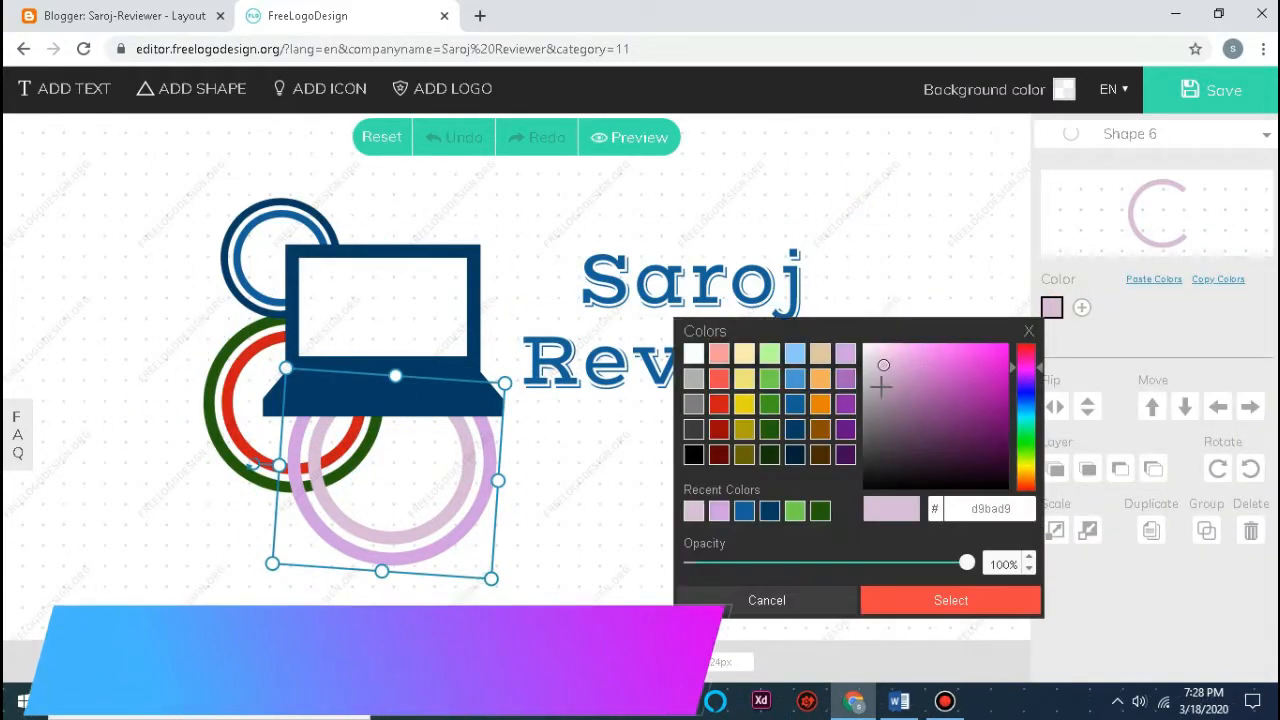
- Recolour the dark green outer ring beside the laptop to light red and save the logo
click(246, 328)
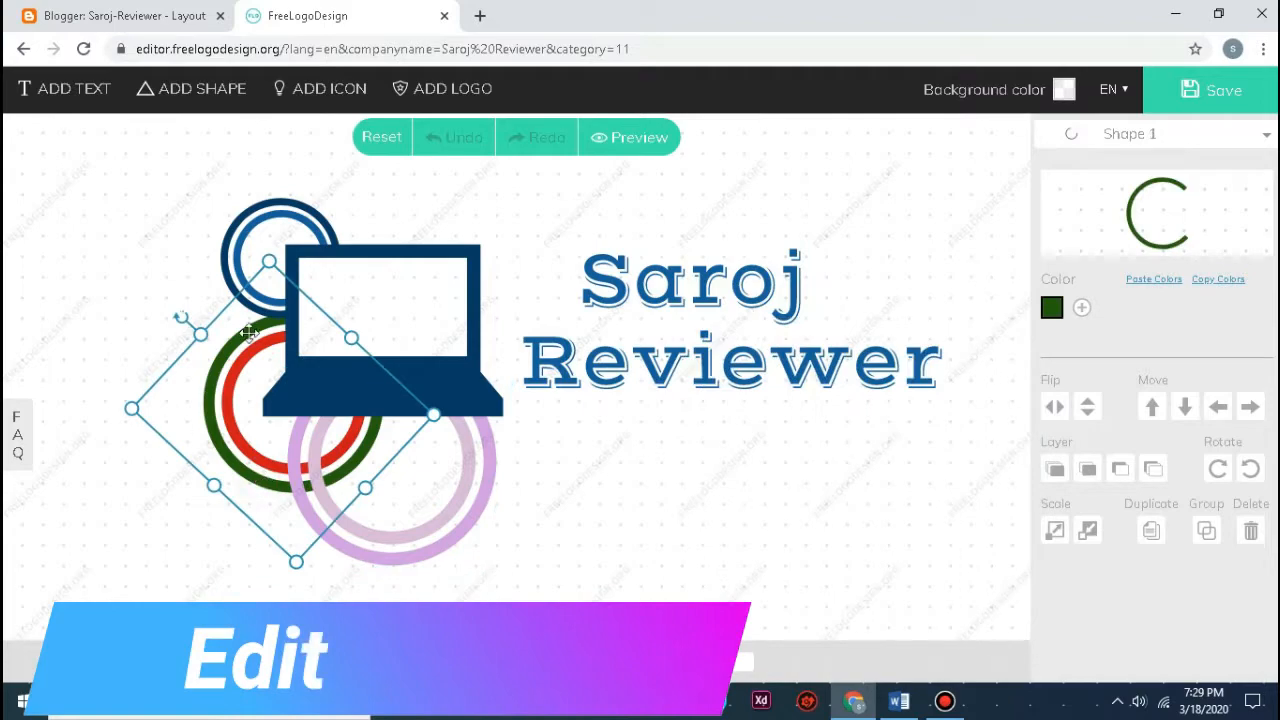
click(718, 384)
click(950, 600)
click(1238, 91)
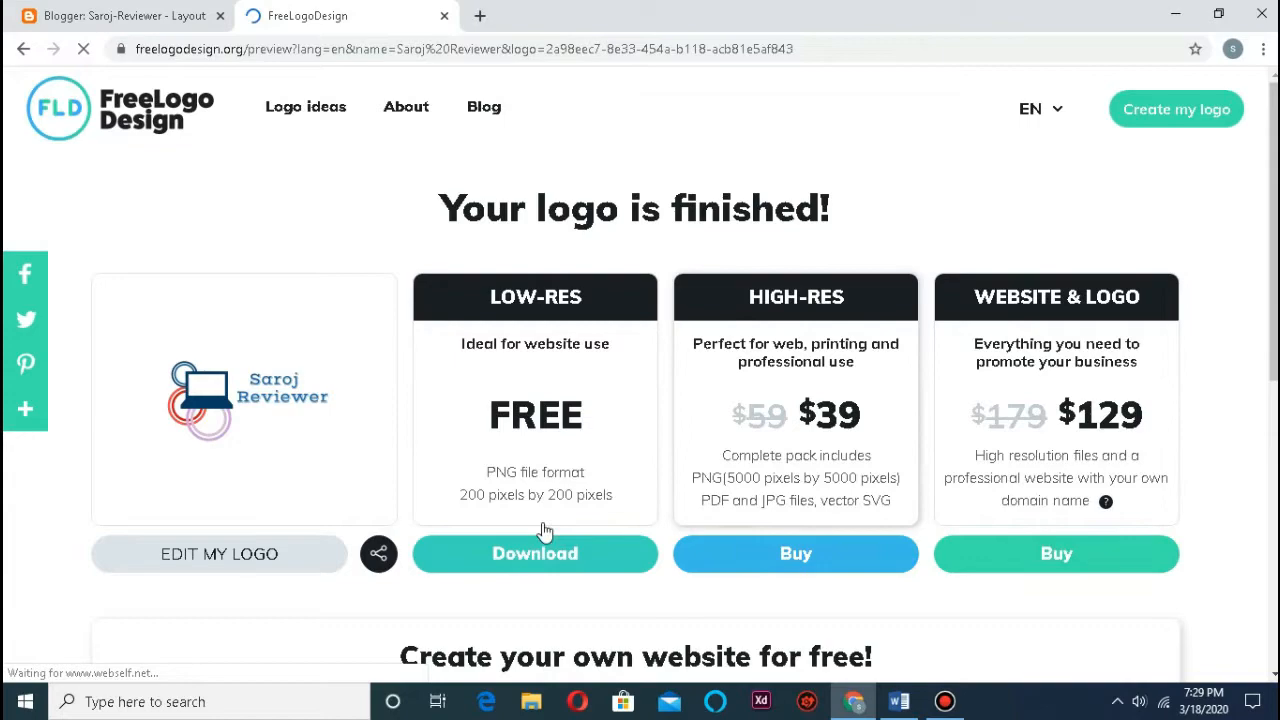
- Request the free low-res version of the logo by email, entering the recipient's email address
click(549, 556)
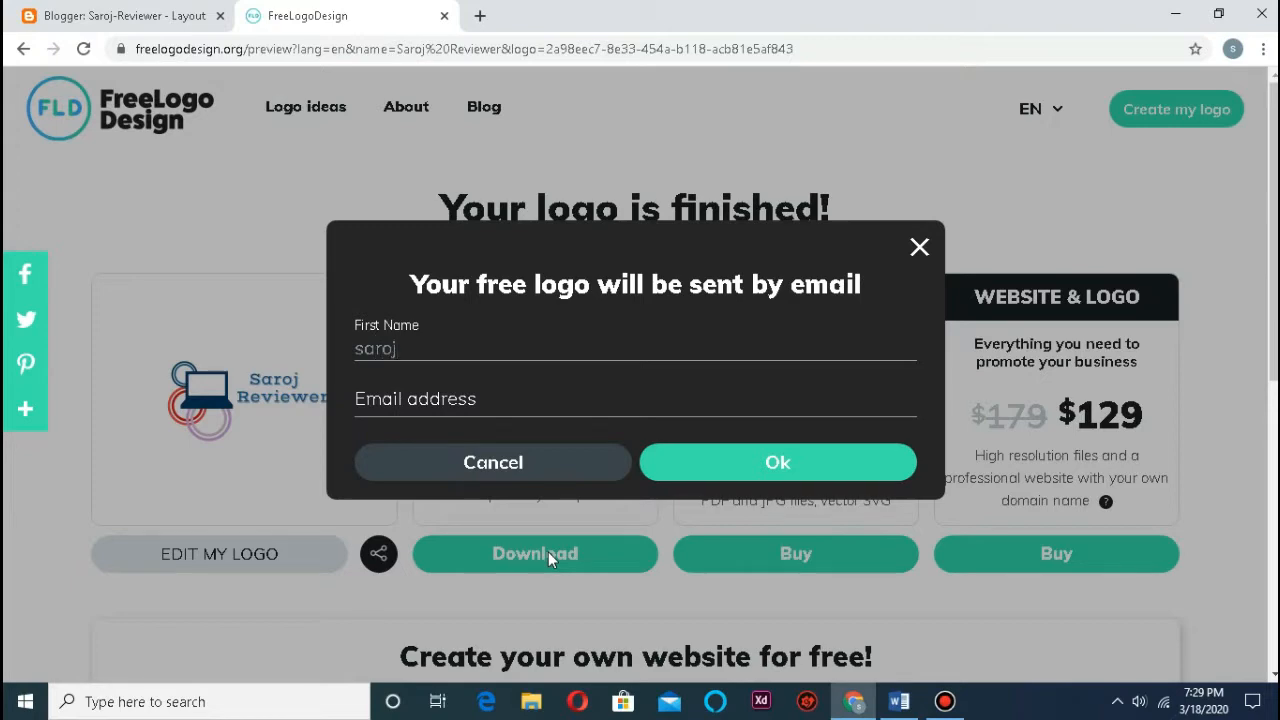
click(479, 405)
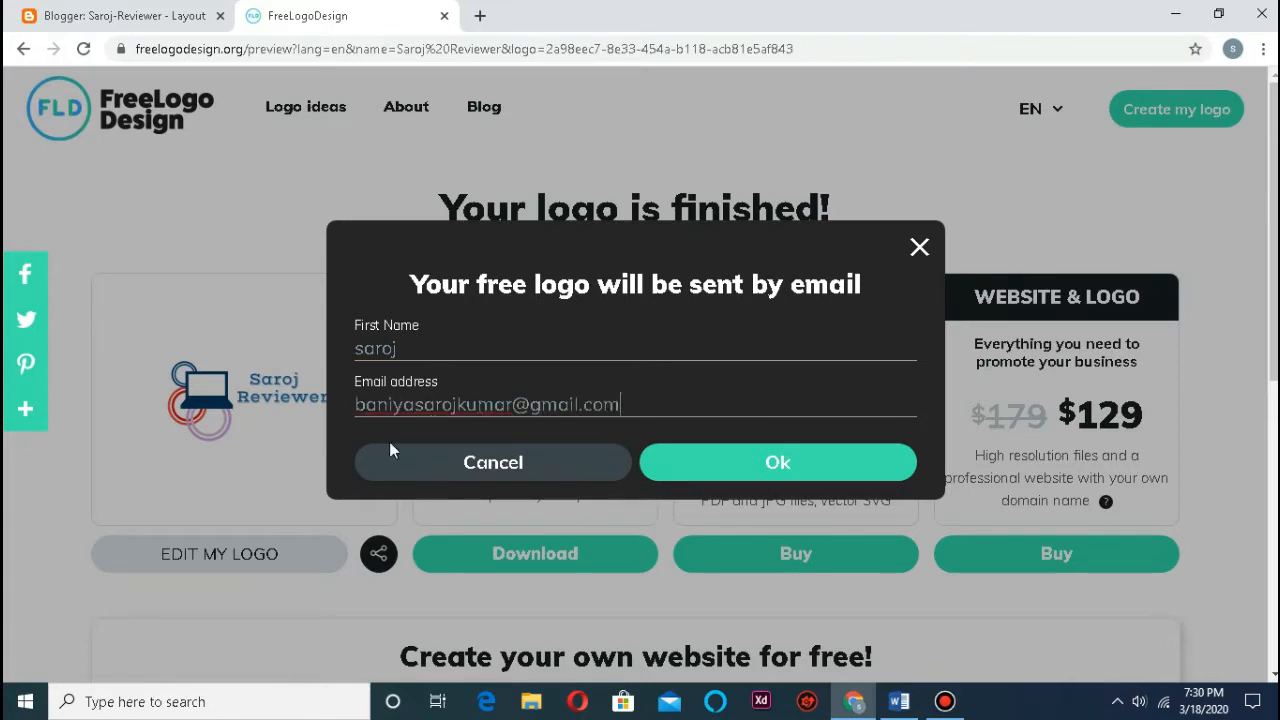
click(744, 459)
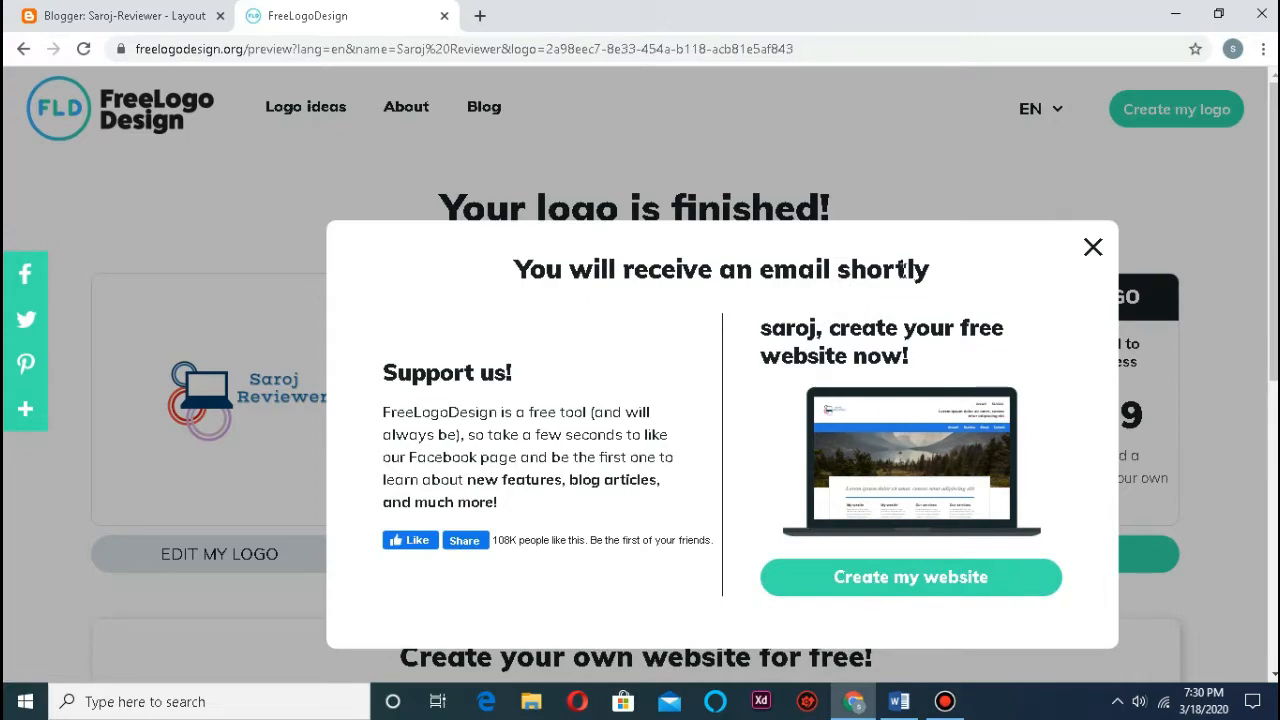
- Open Gmail in a new browser tab and dismiss the pop-up on the FreeLogoDesign page
click(479, 15)
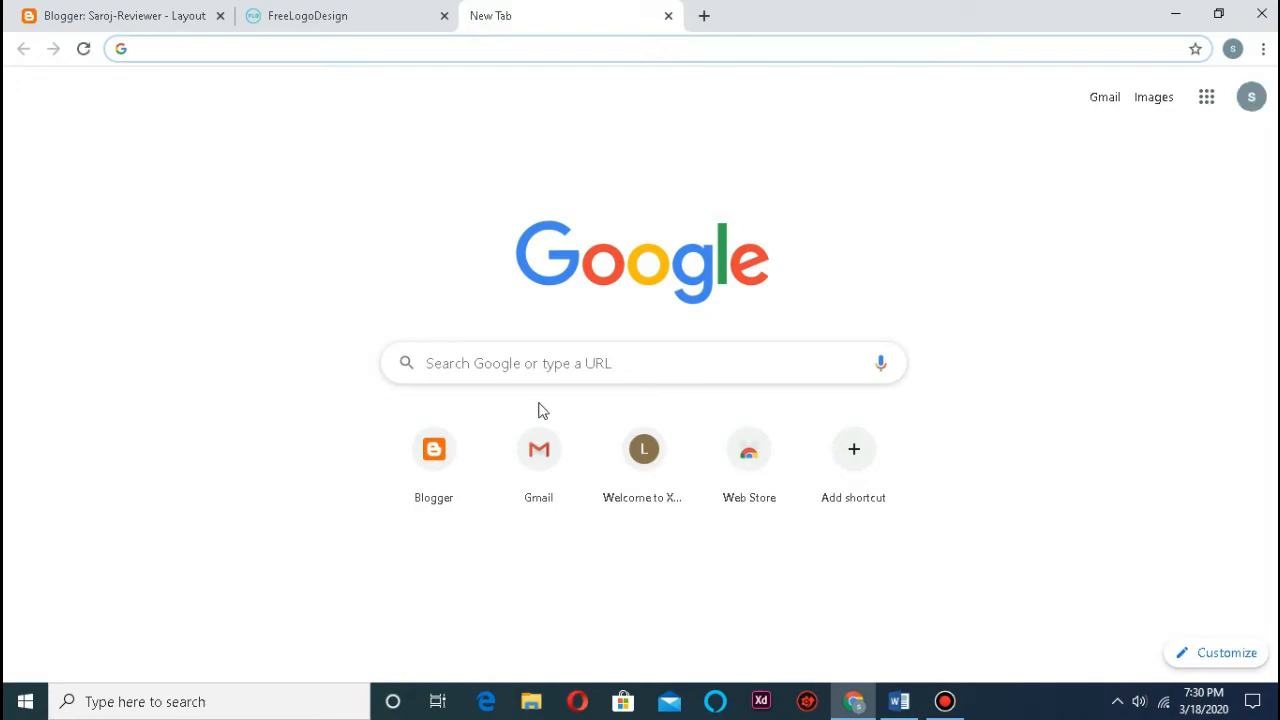
click(548, 465)
click(376, 20)
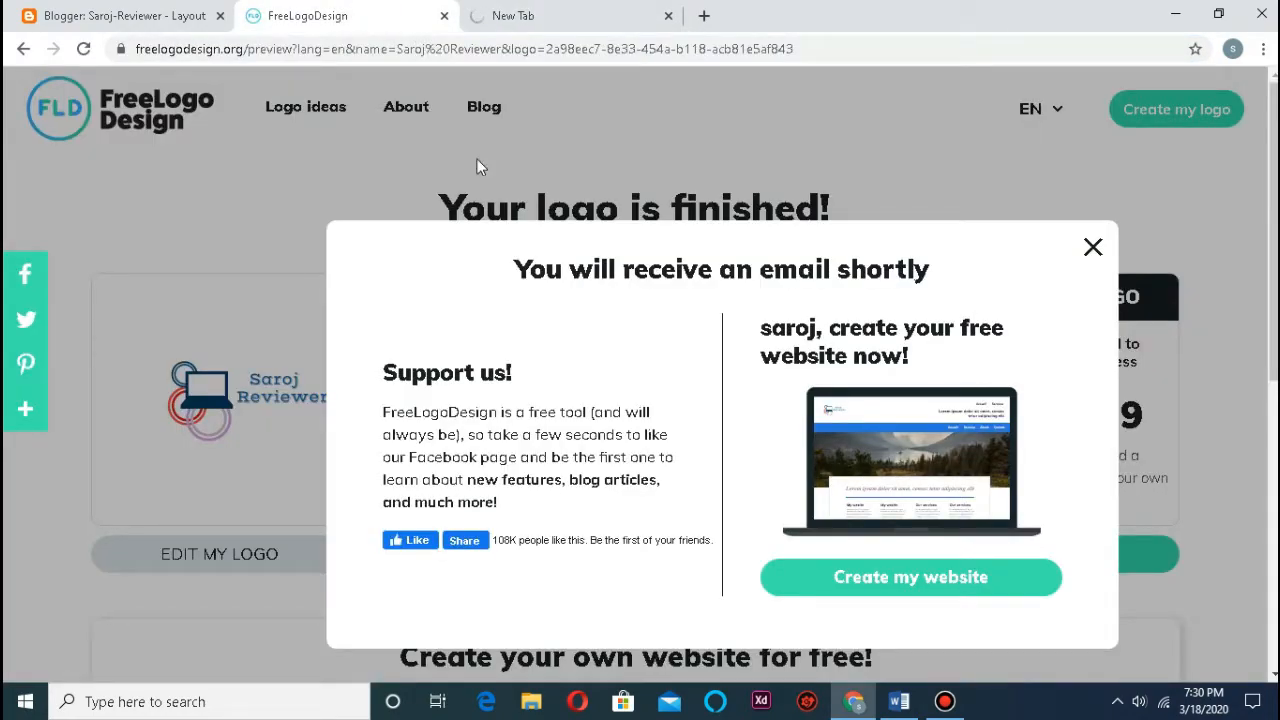
scroll(567, 440, down, 3)
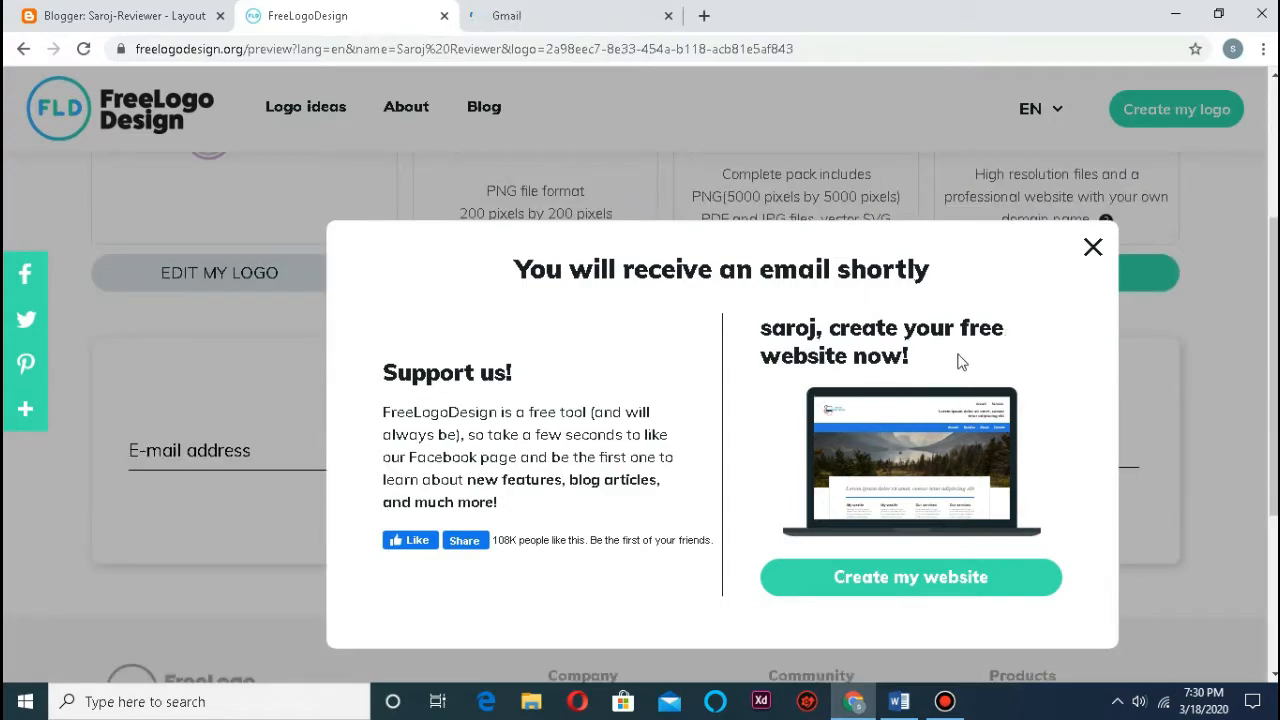
click(1090, 255)
scroll(666, 314, up, 3)
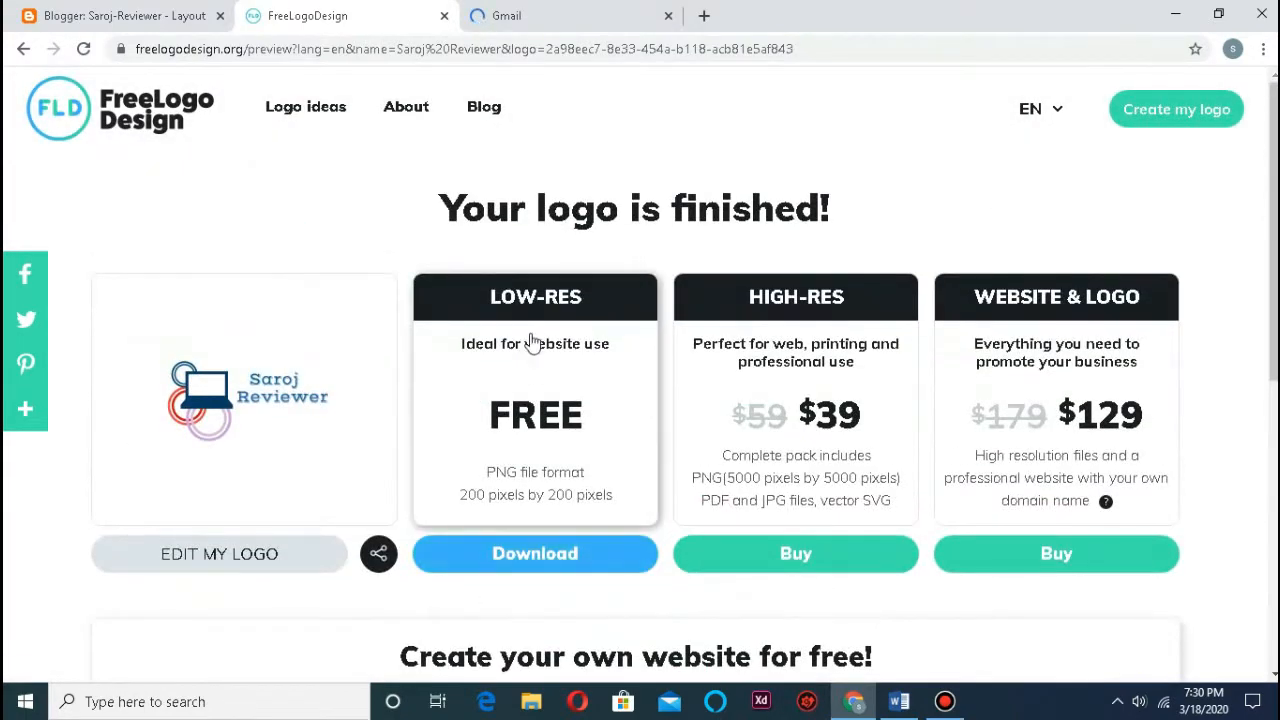
scroll(566, 280, down, 1)
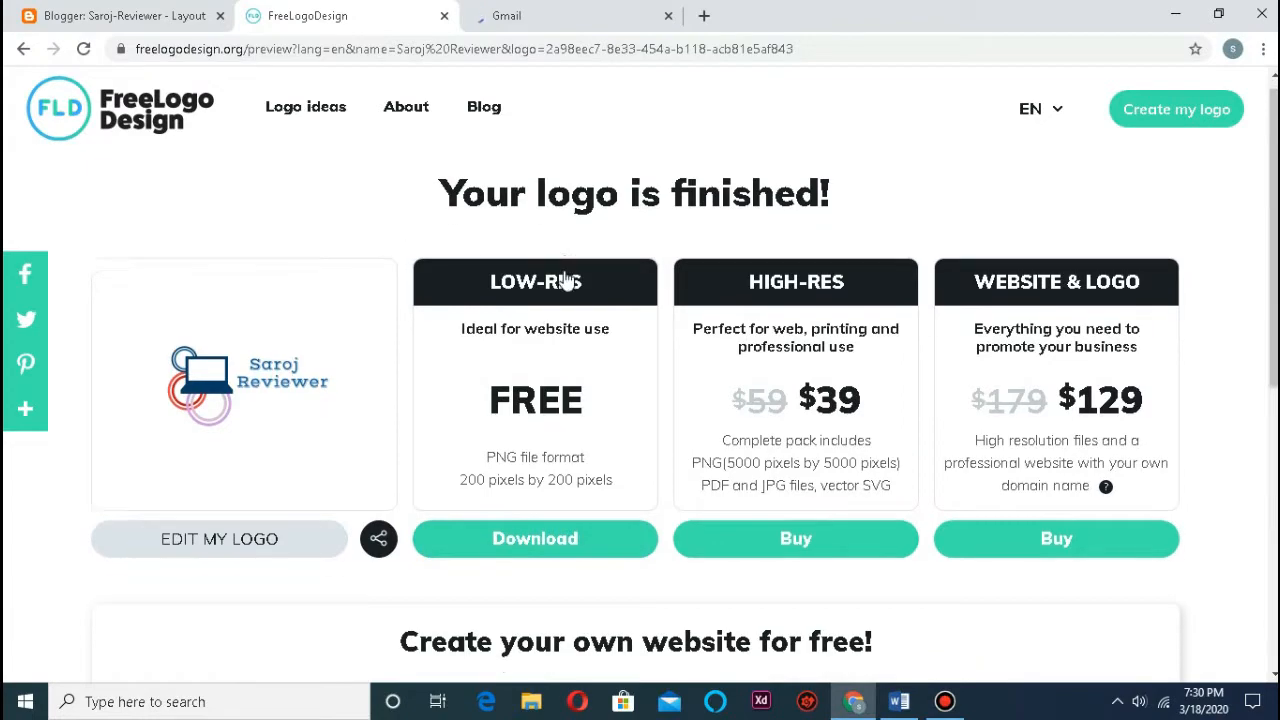
scroll(560, 275, up, 1)
- Switch to Gmail, dismiss its welcome message, and download the logo from the FreeLogoDesign email "Your logo is ready!"
click(529, 13)
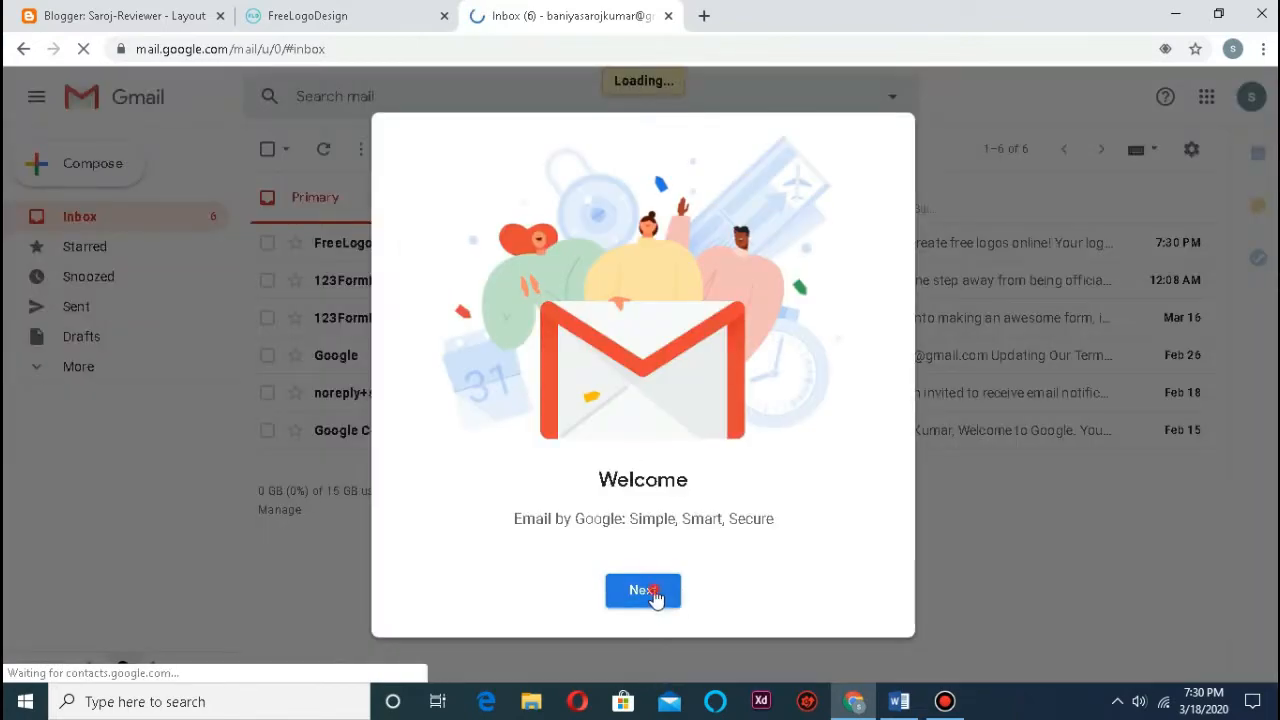
click(655, 592)
click(641, 600)
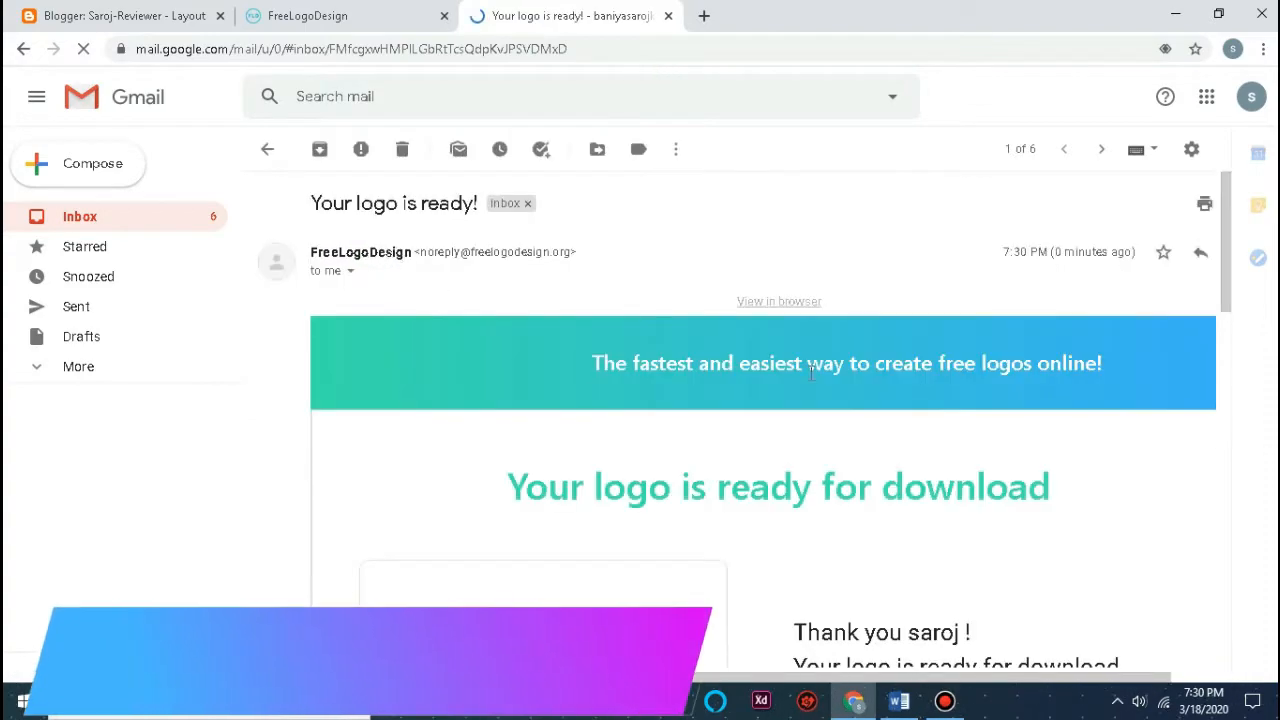
scroll(837, 391, down, 5)
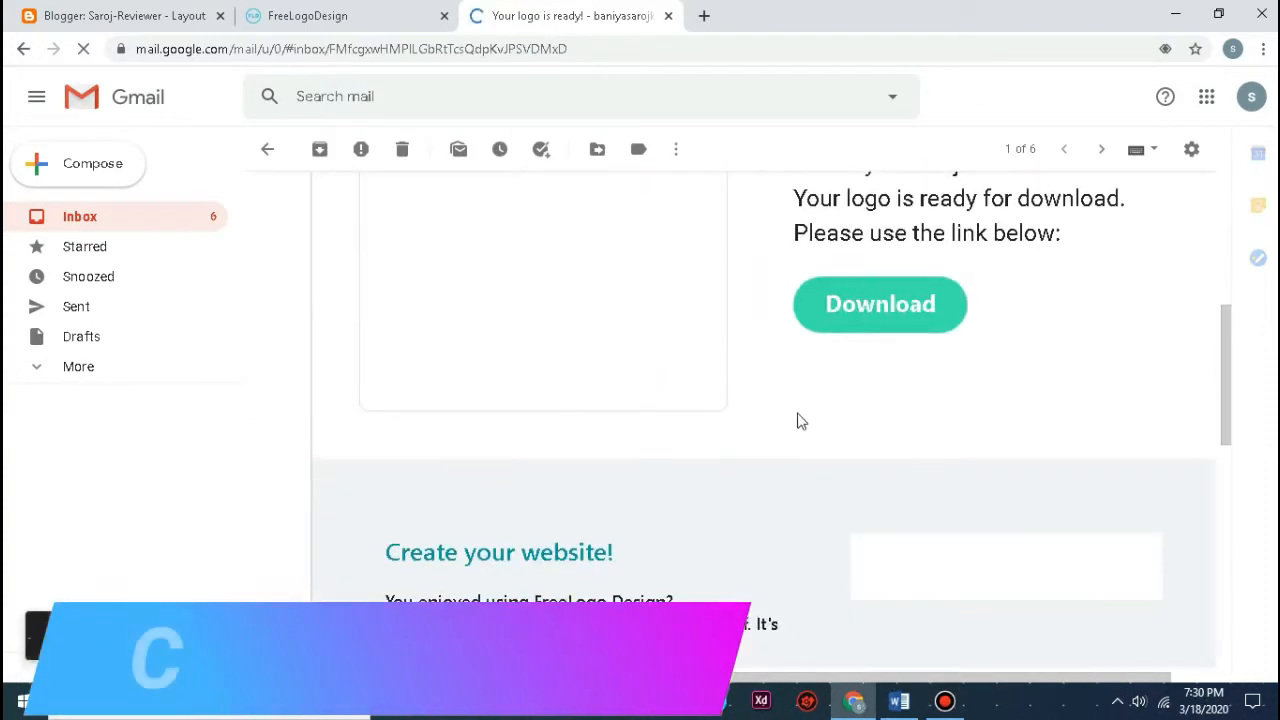
click(880, 305)
- Close the Gmail and FreeLogoDesign tabs once the PNG has downloaded, returning to the Blogger layout
click(540, 22)
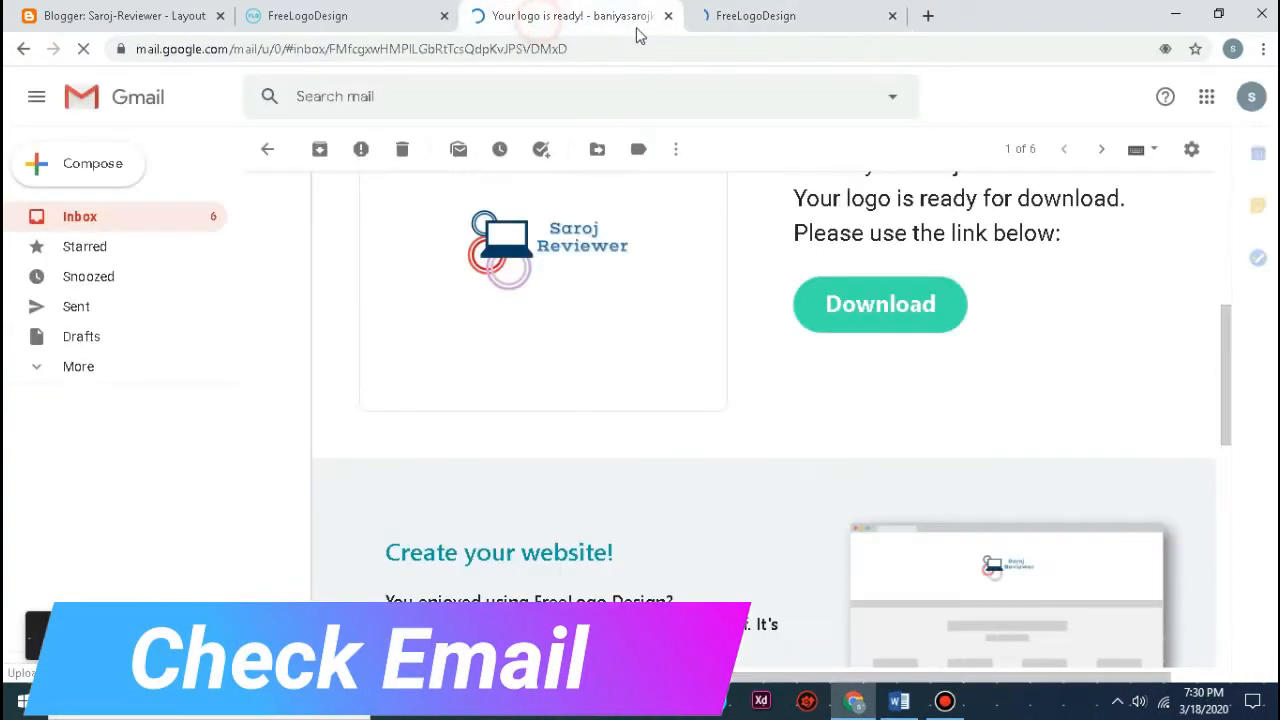
click(669, 16)
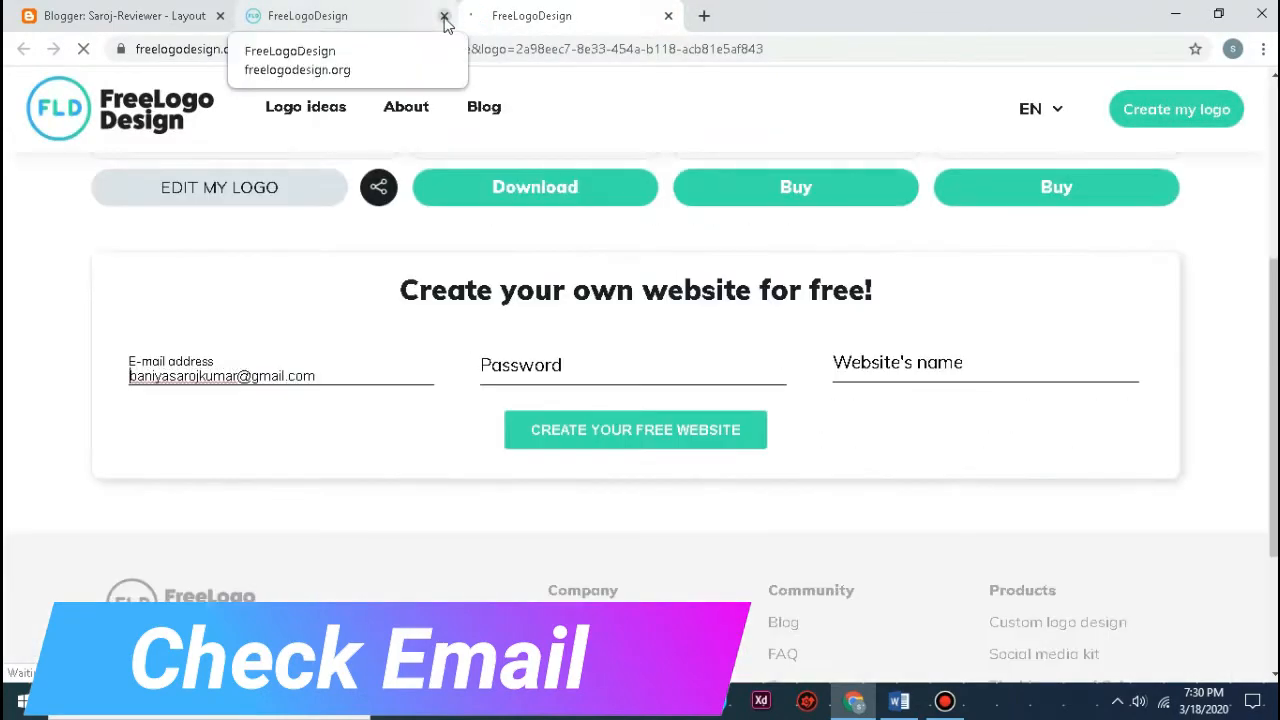
click(444, 16)
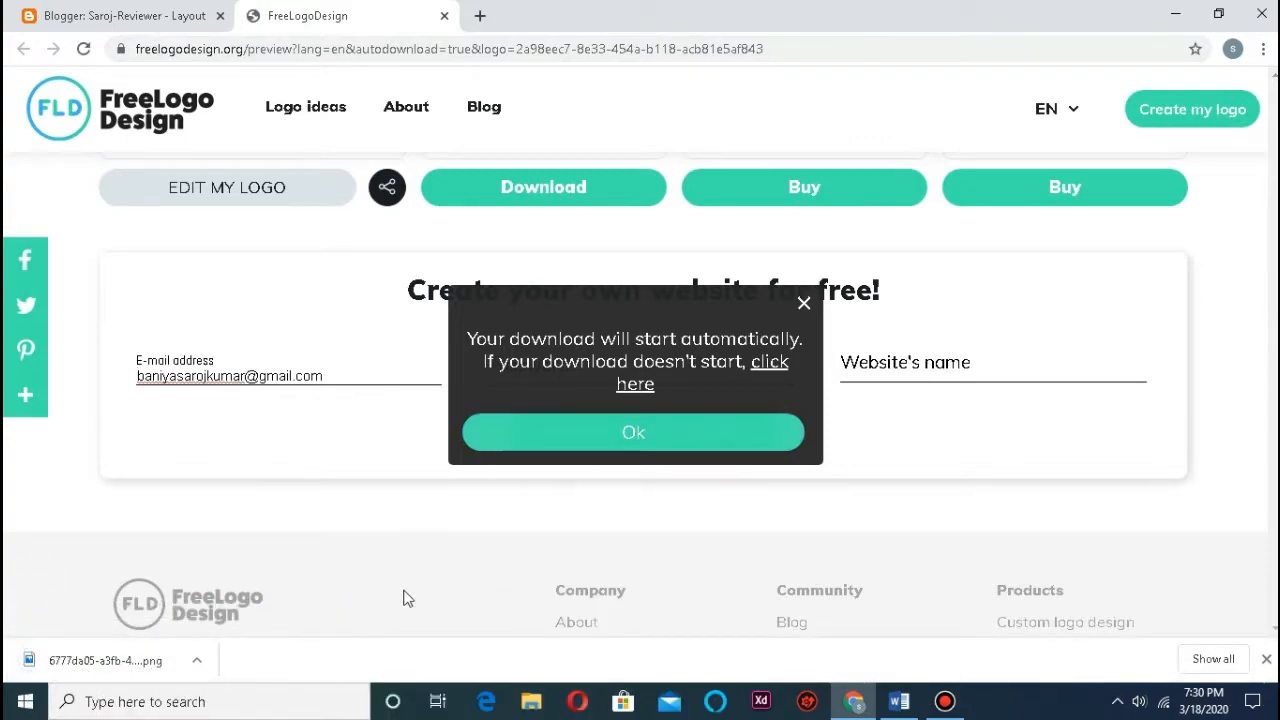
click(803, 304)
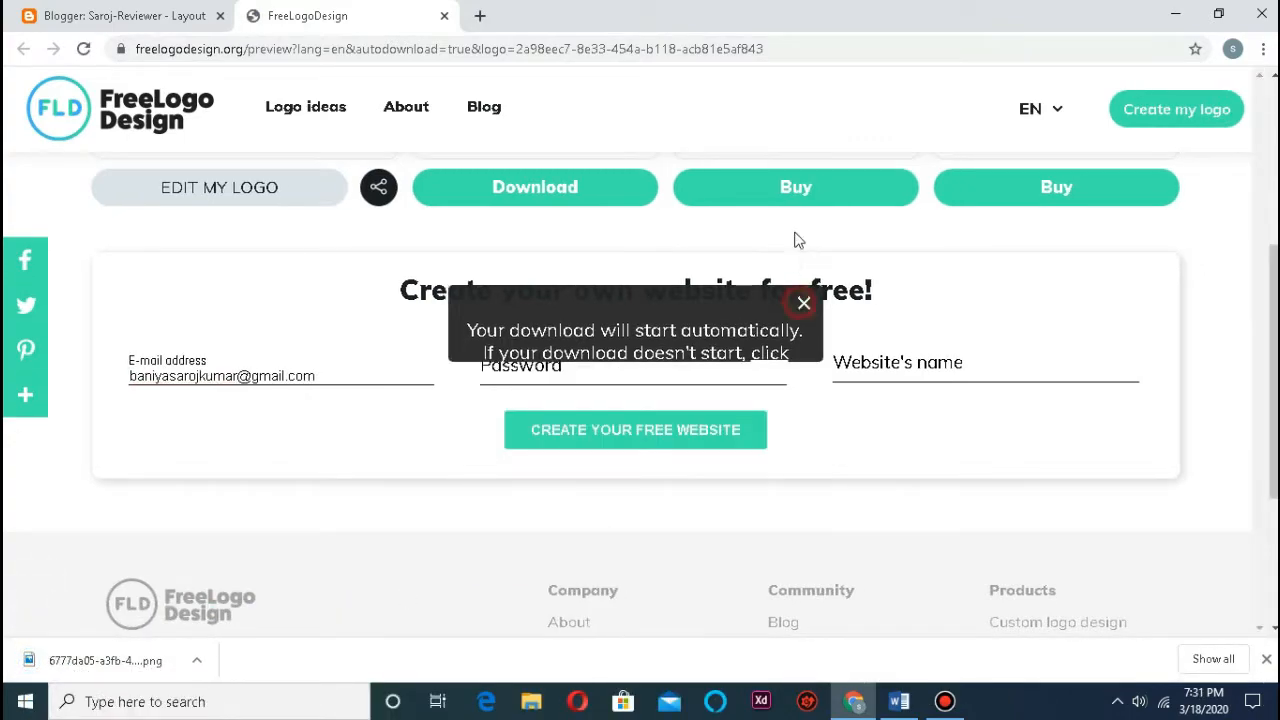
click(444, 16)
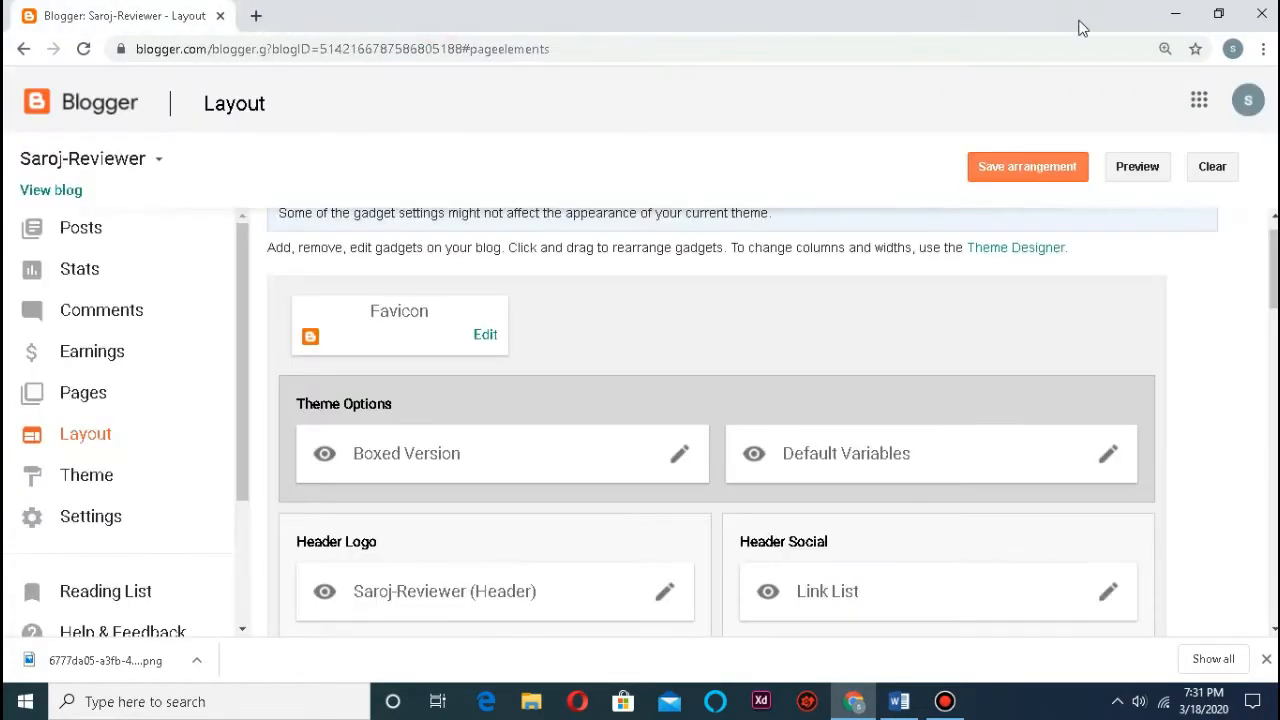
- Copy the downloaded logo PNG from the browser to the desktop and restore the browser to full size
drag(1080, 22, 675, 55)
drag(322, 677, 1086, 486)
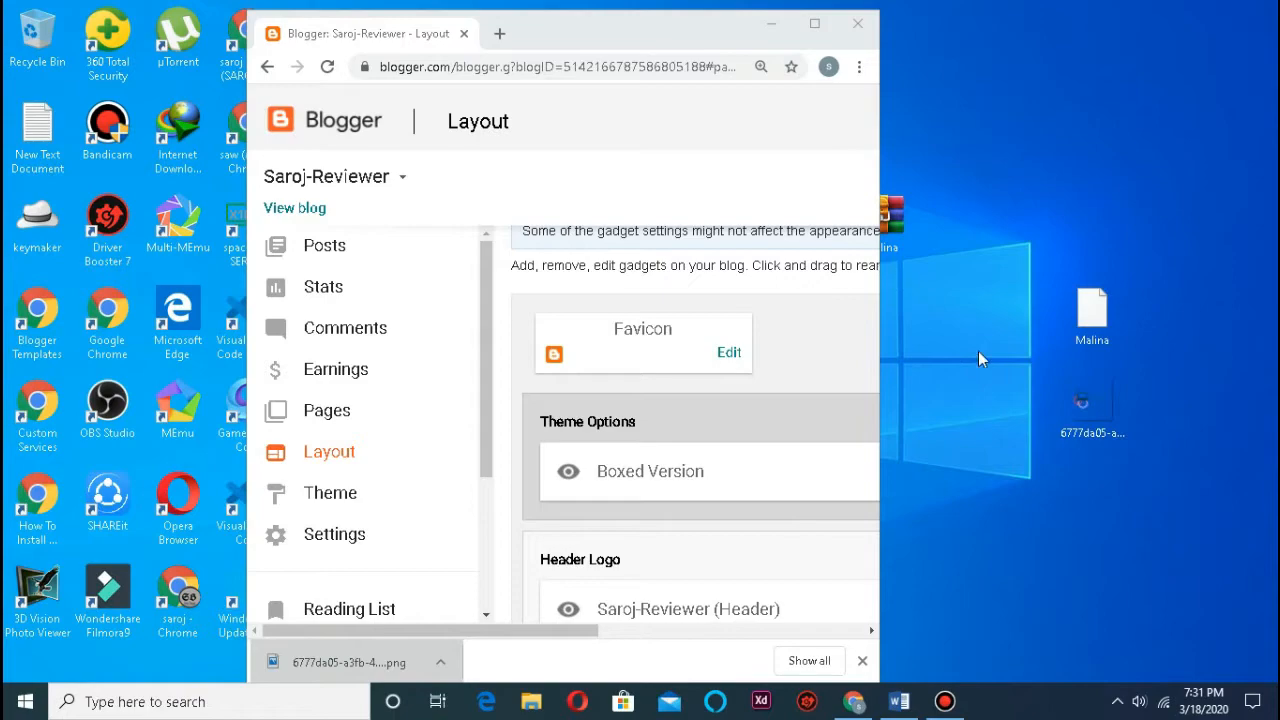
click(814, 23)
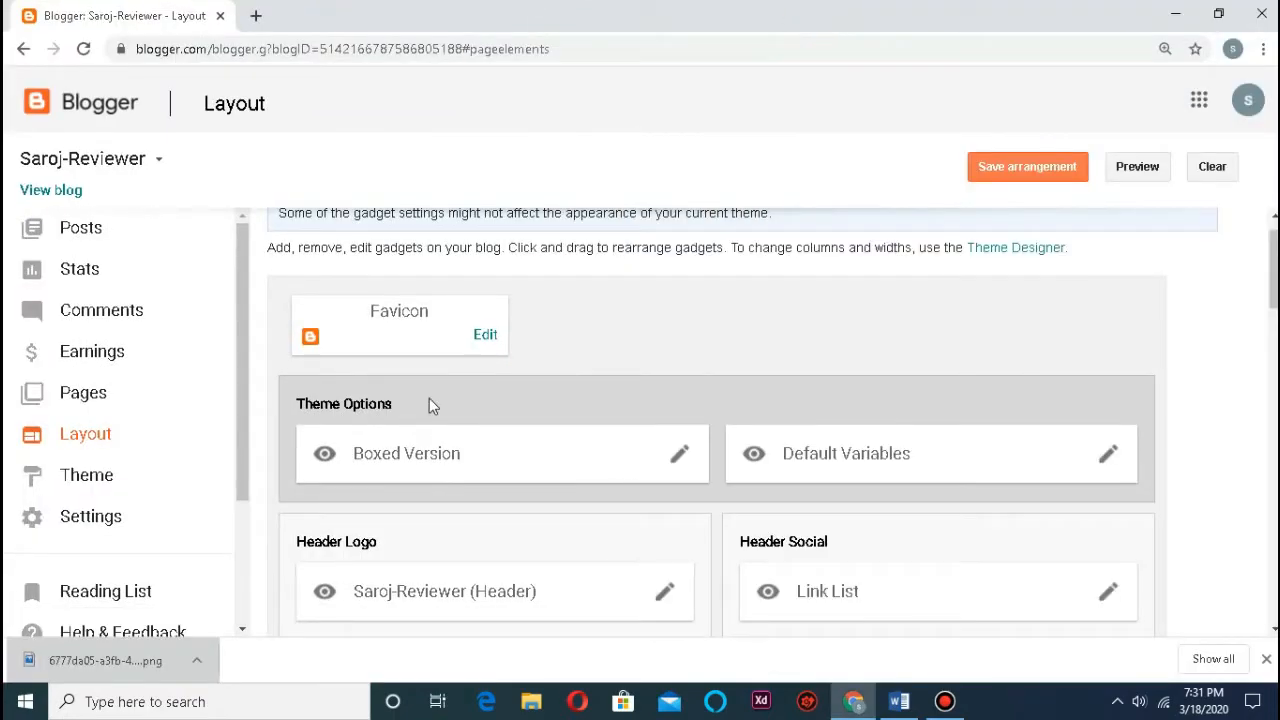
- Upload the 200x200 logo PNG from the Desktop as the blog's custom favicon and save the layout arrangement
click(482, 334)
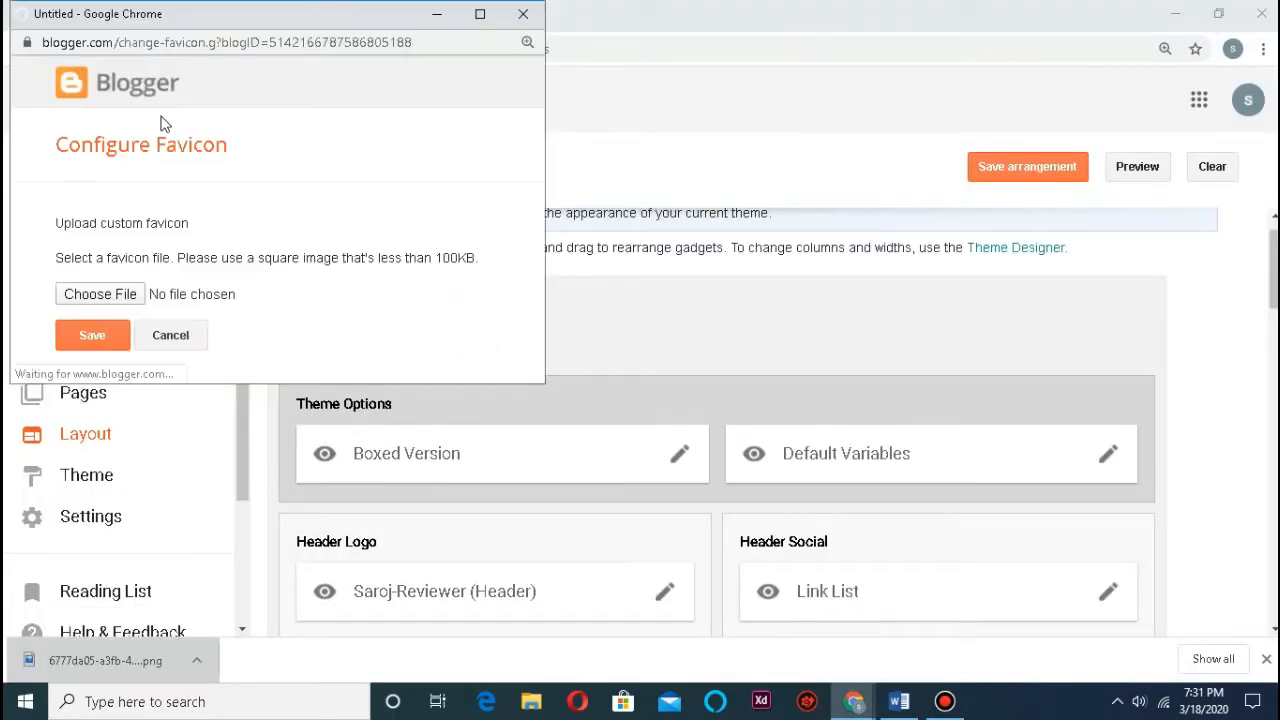
click(105, 294)
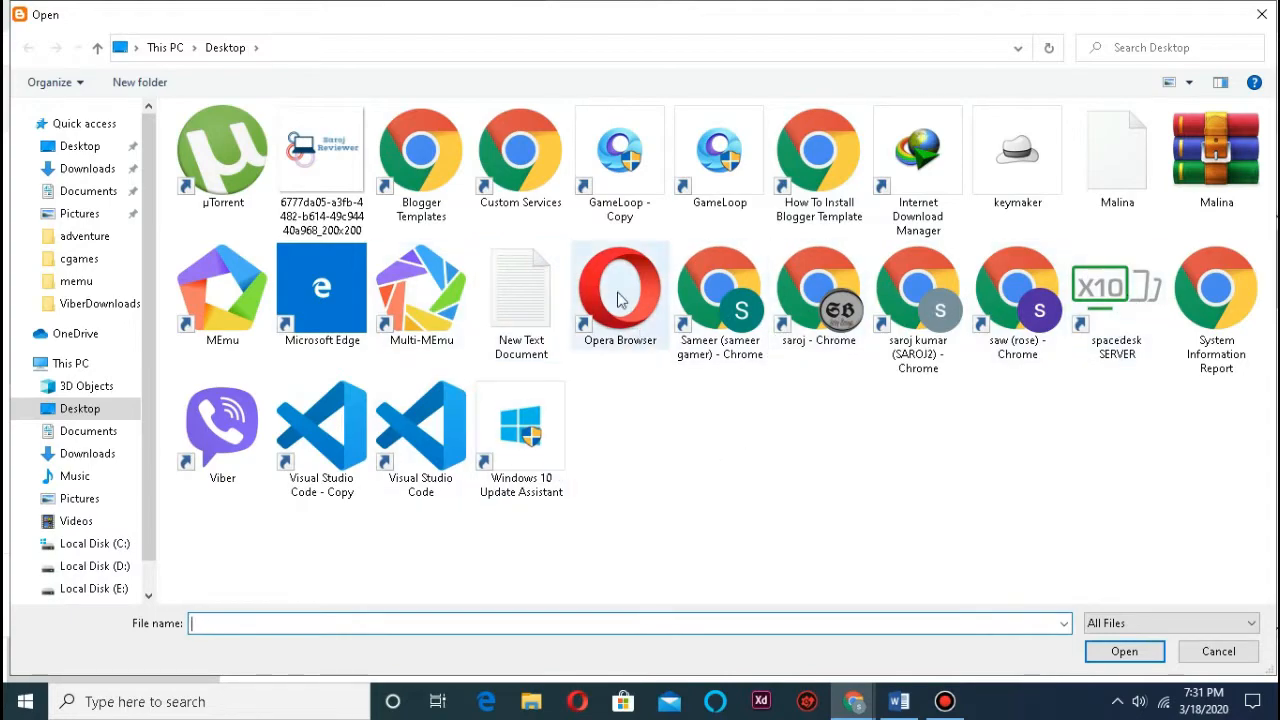
click(322, 165)
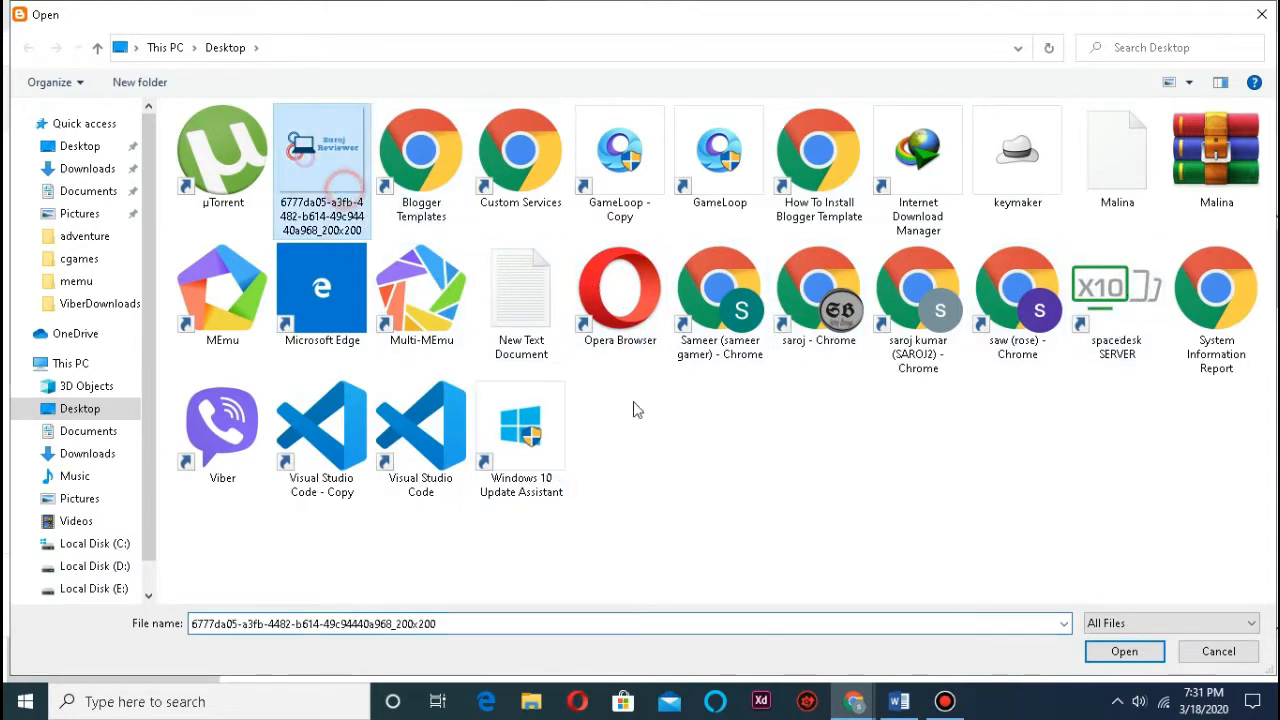
click(1112, 651)
click(91, 354)
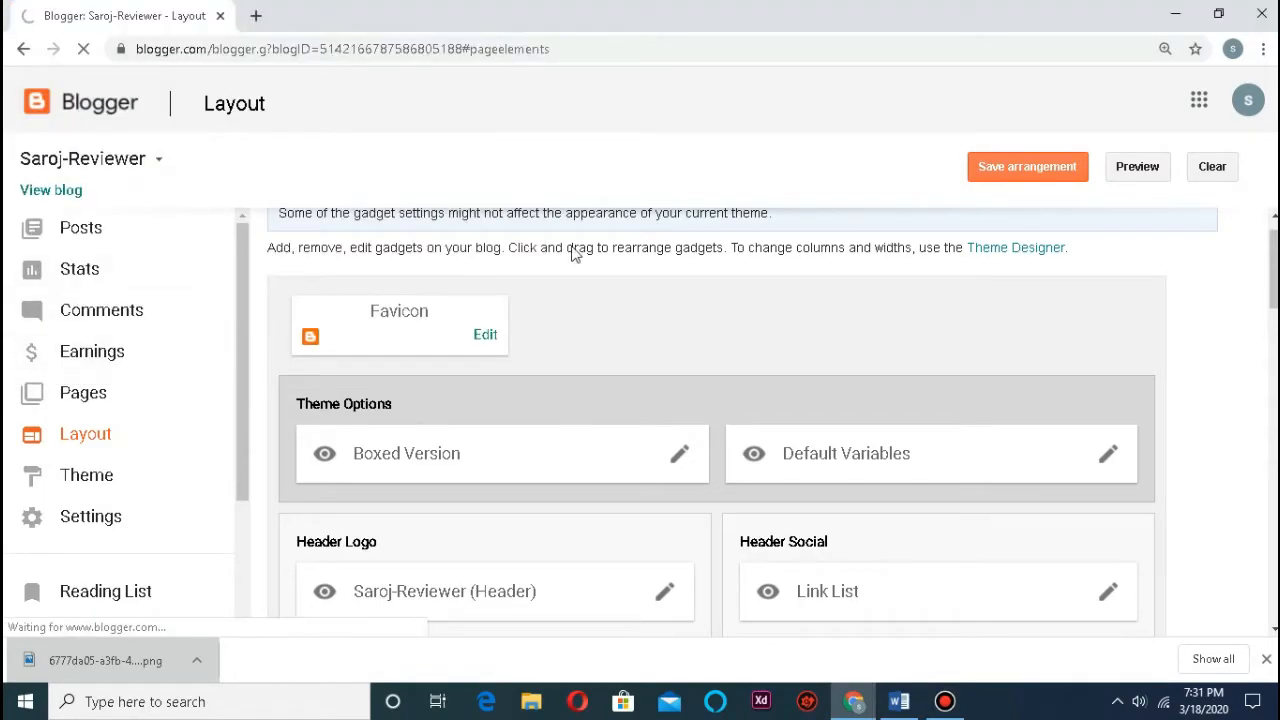
click(1024, 168)
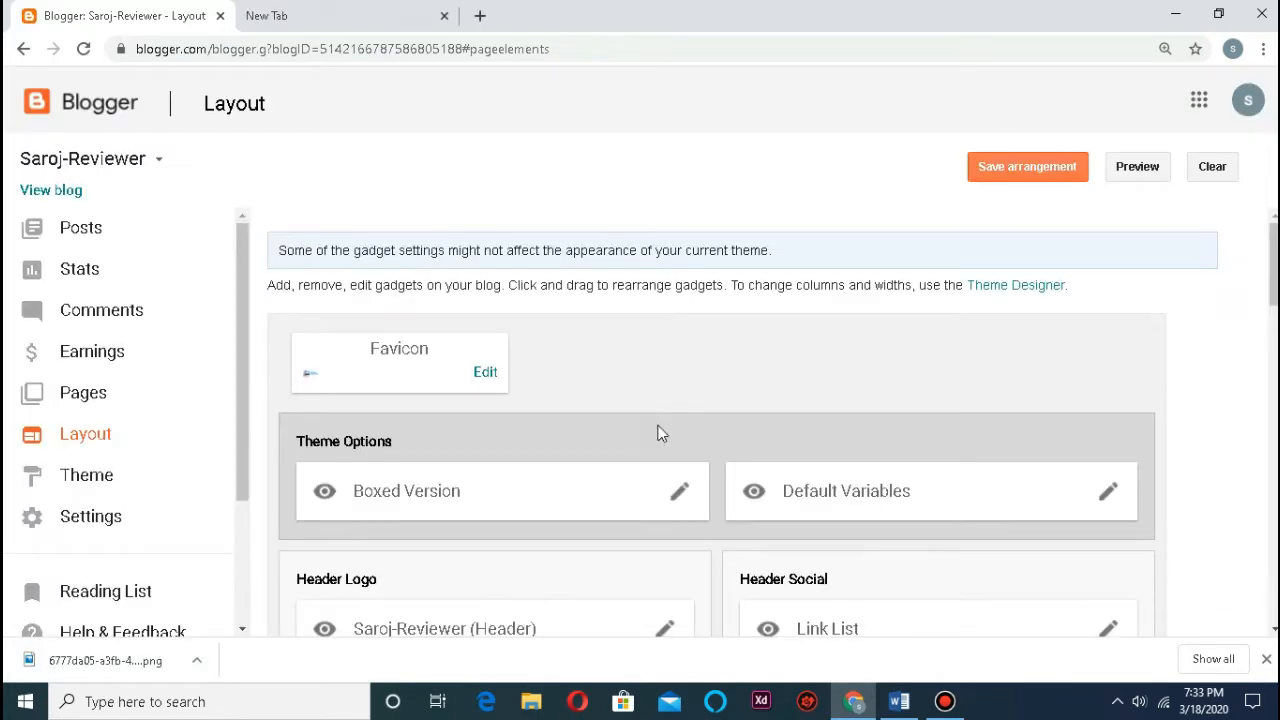
- Examine the new favicon in the layout preview and on the live blog, and return to the Blogger layout
click(1138, 170)
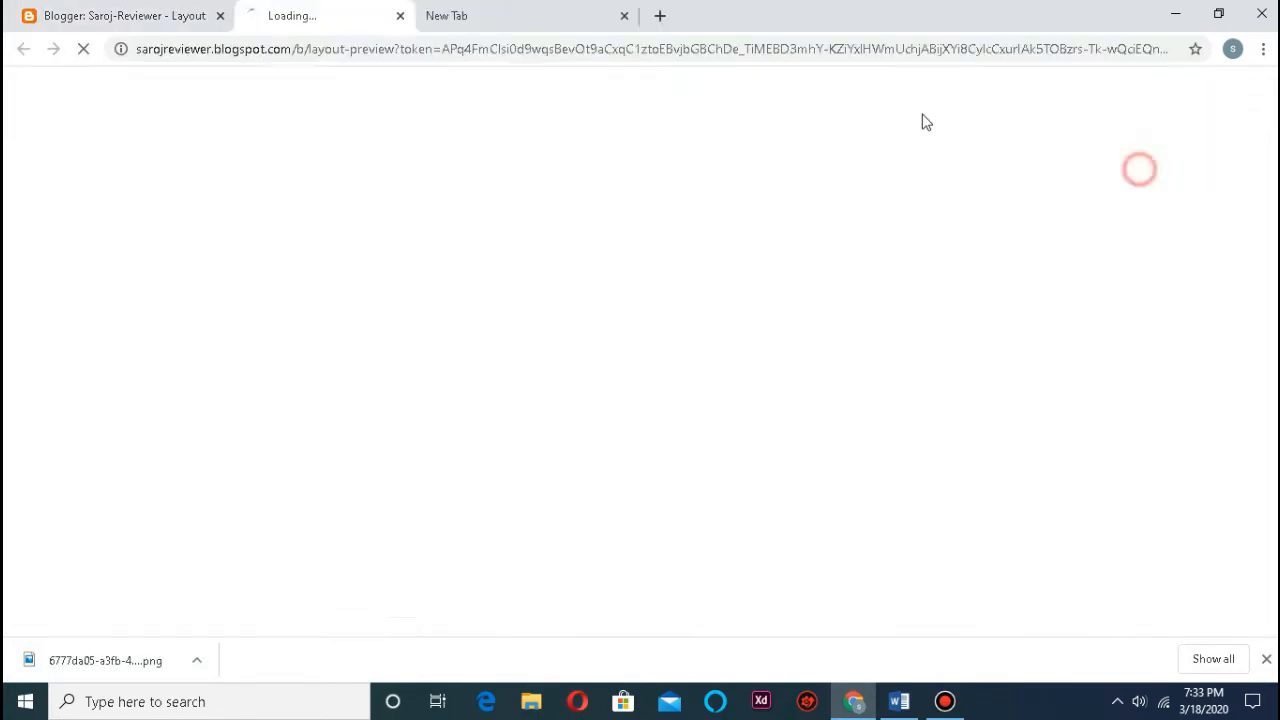
click(143, 15)
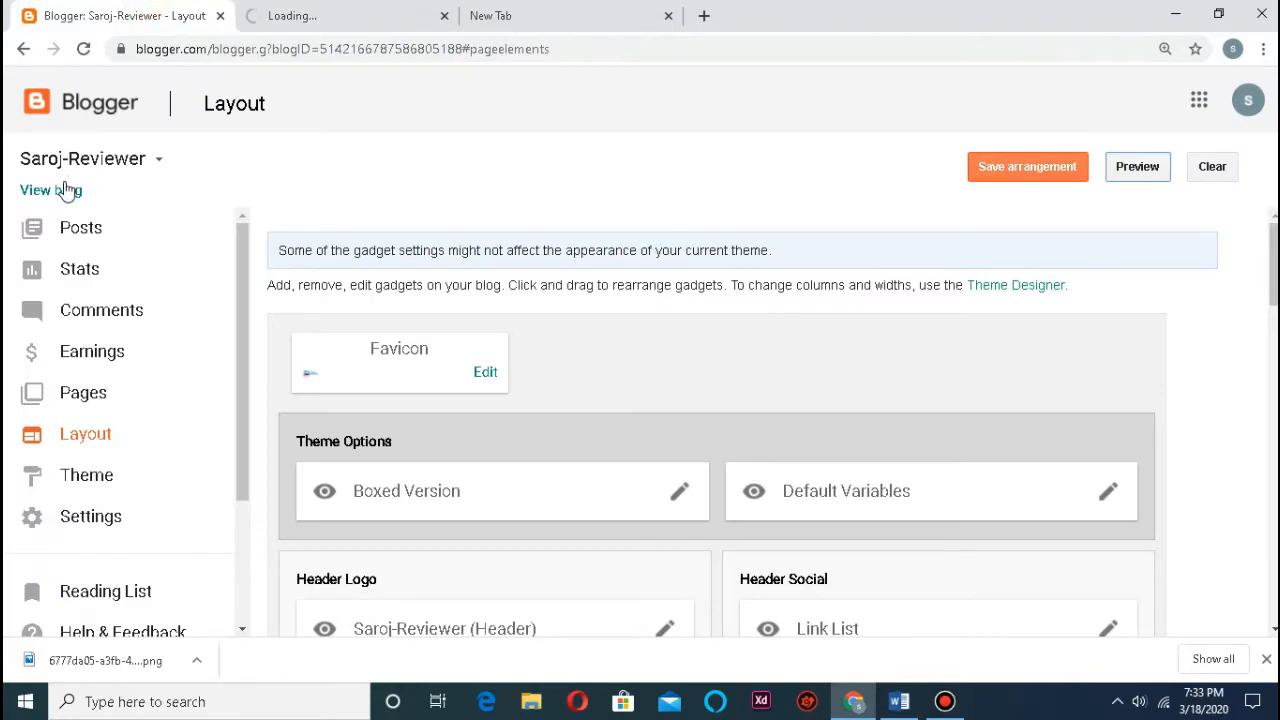
click(62, 190)
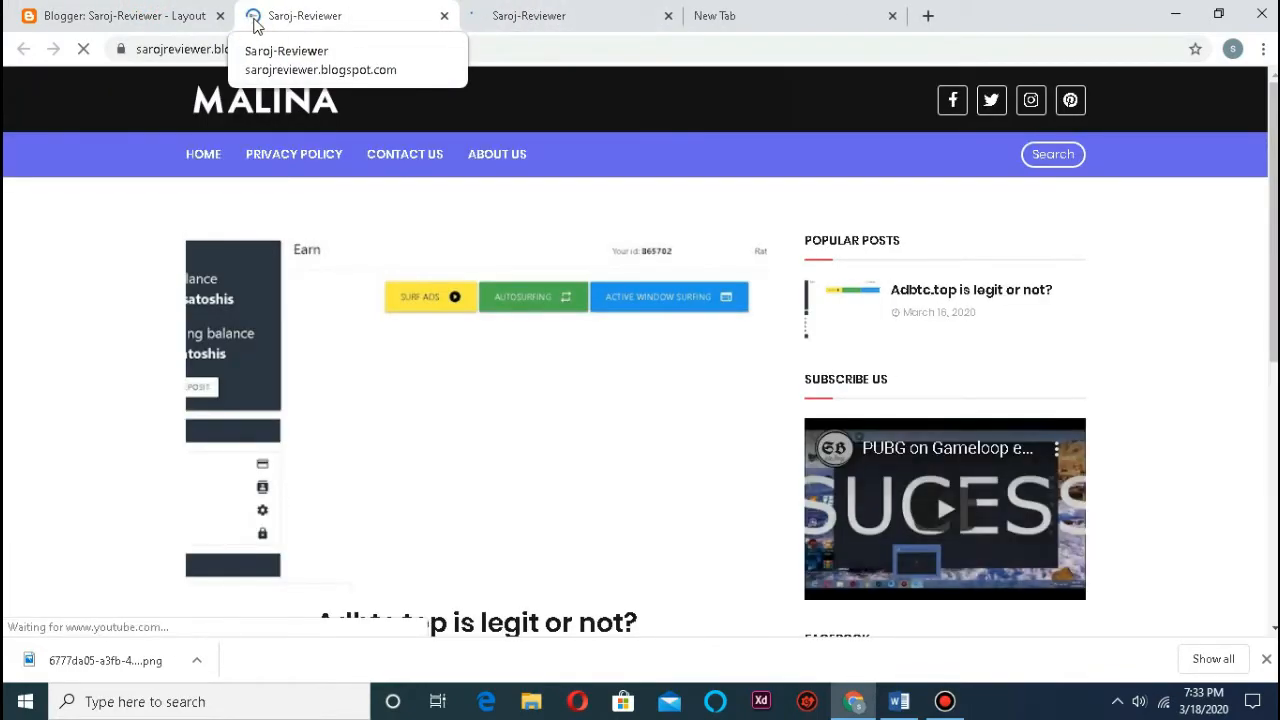
click(530, 18)
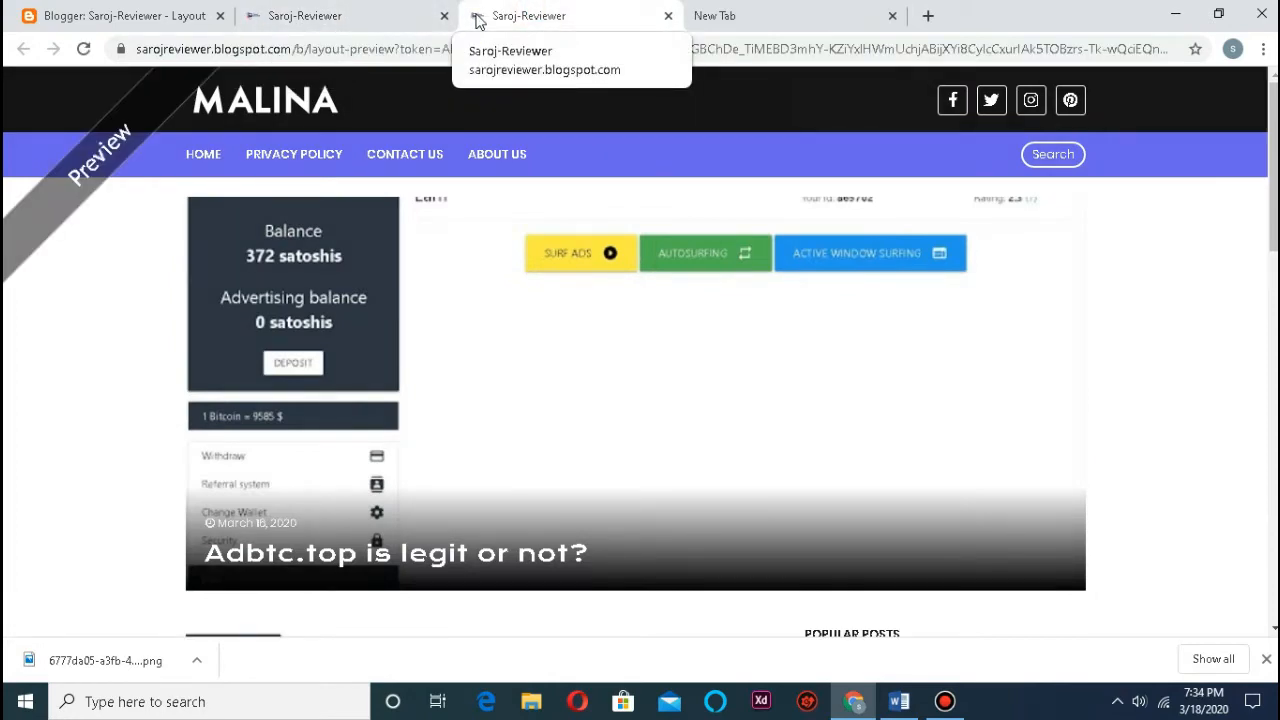
click(318, 16)
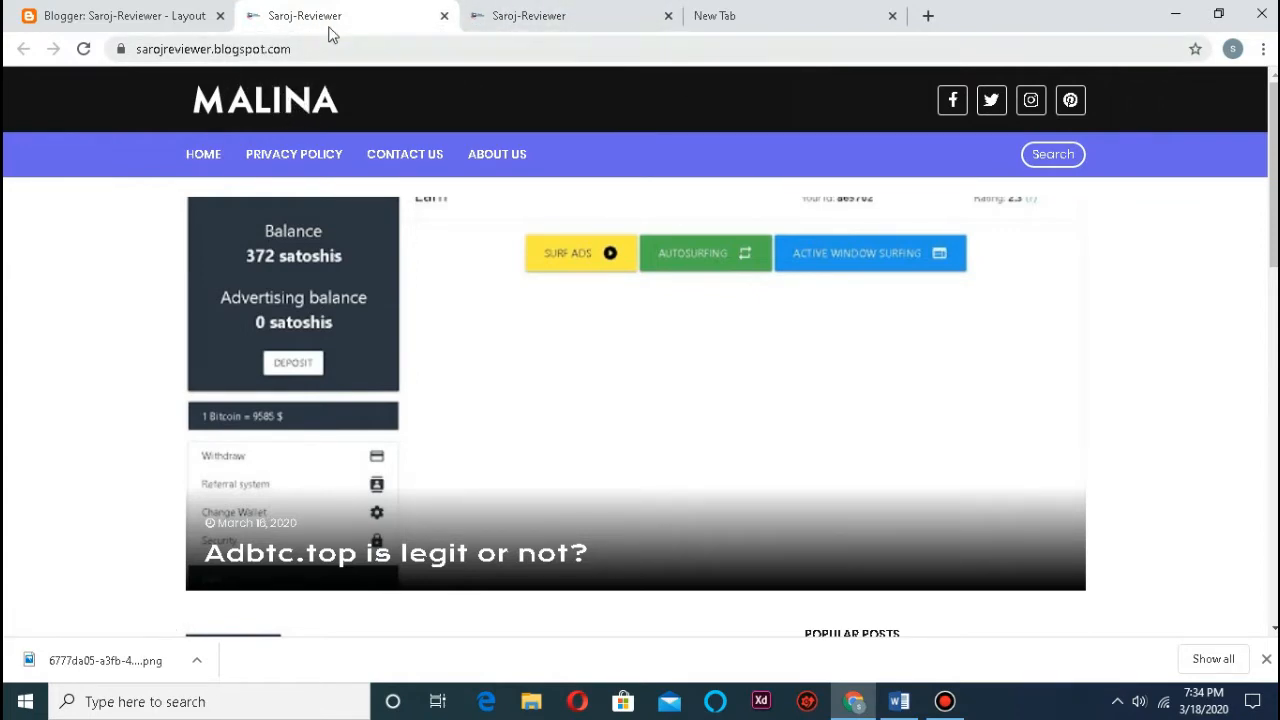
click(167, 9)
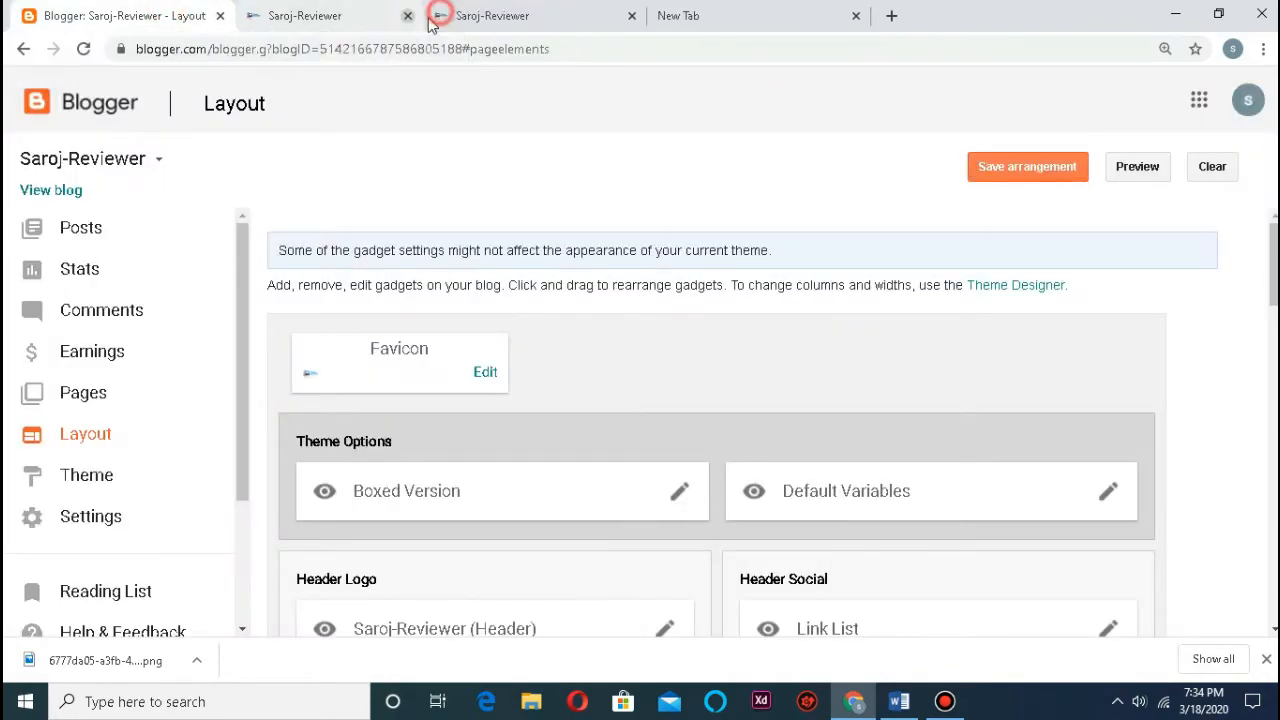
click(440, 14)
- Open the configuration of the Header Logo gadget and remove its existing header image
scroll(625, 394, down, 2)
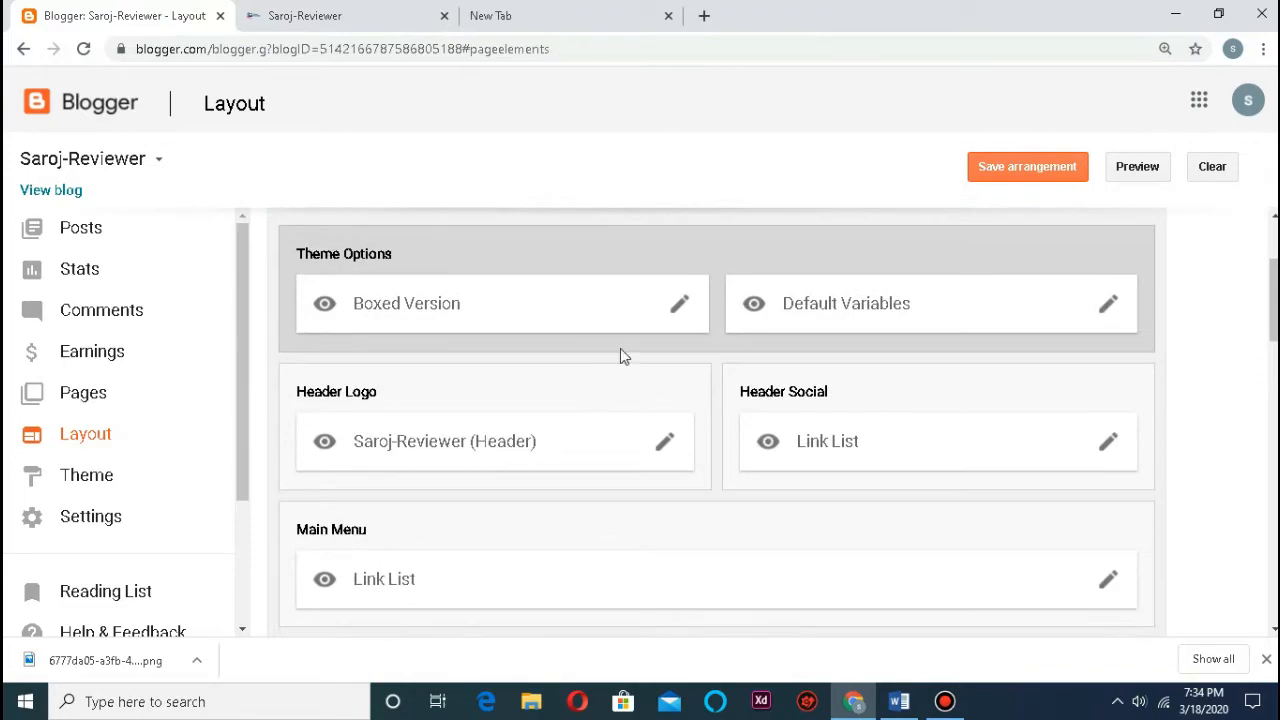
click(667, 447)
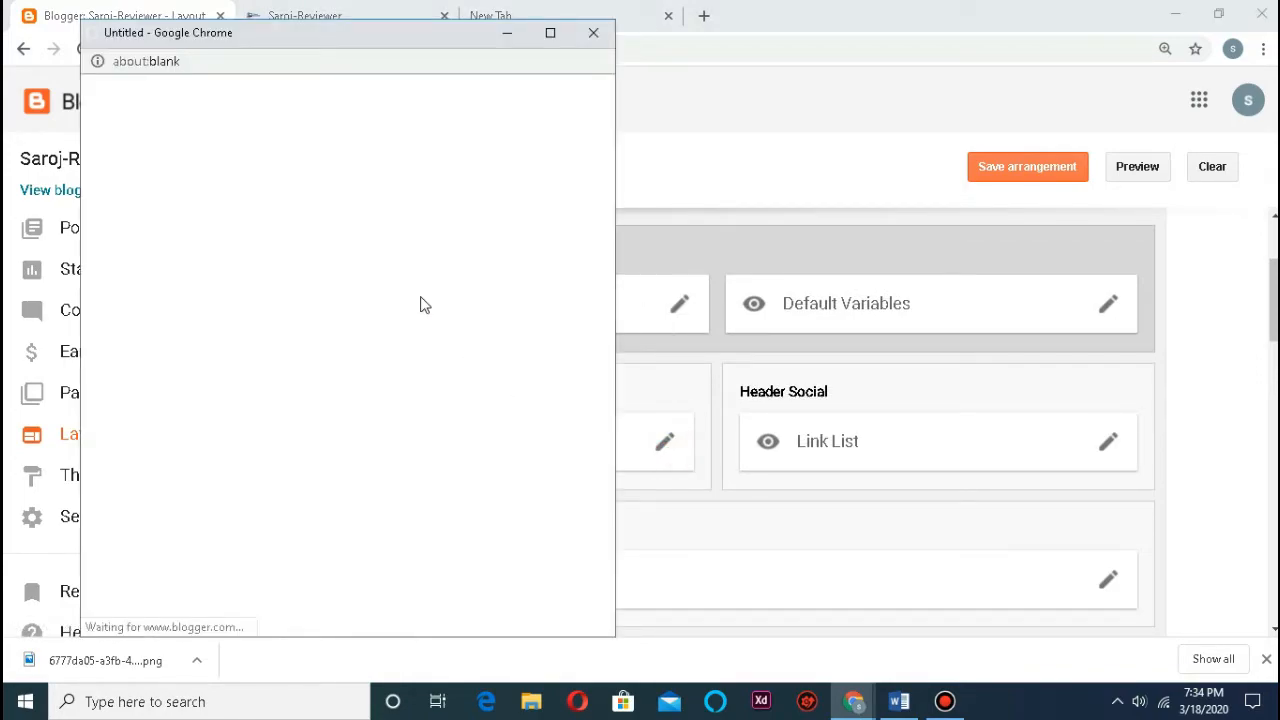
scroll(370, 230, down, 1)
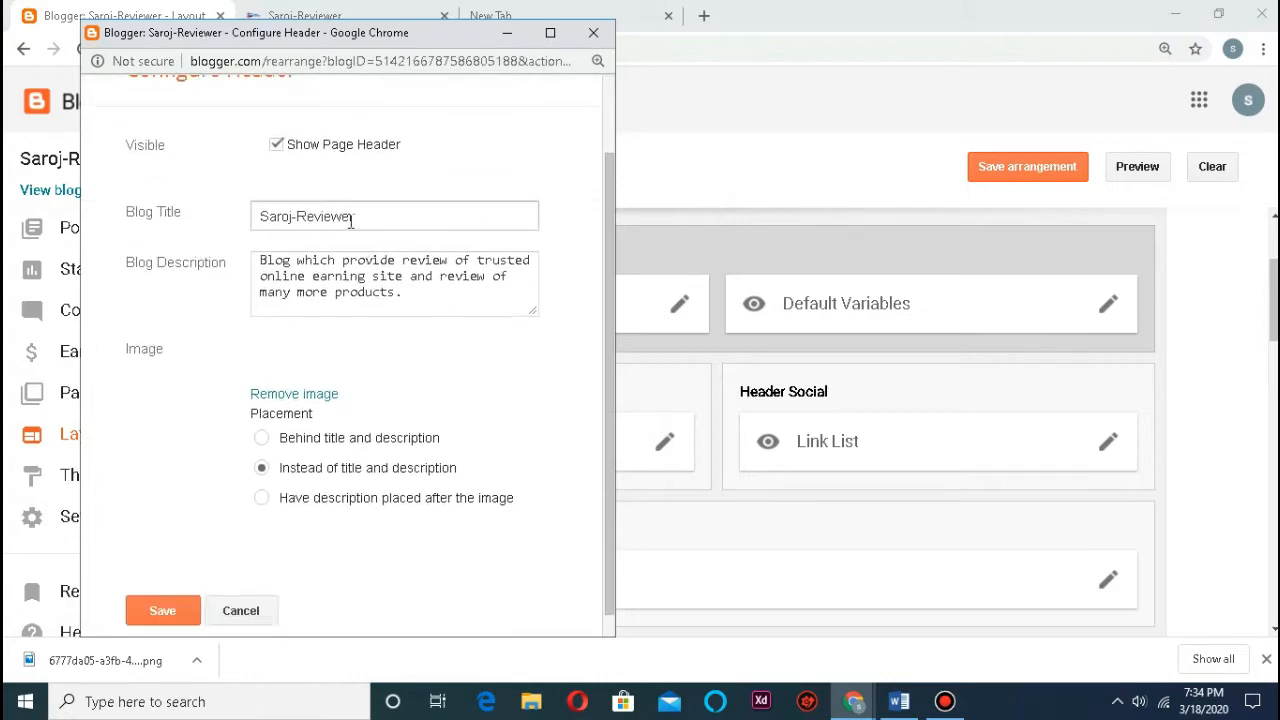
click(404, 212)
scroll(404, 240, down, 1)
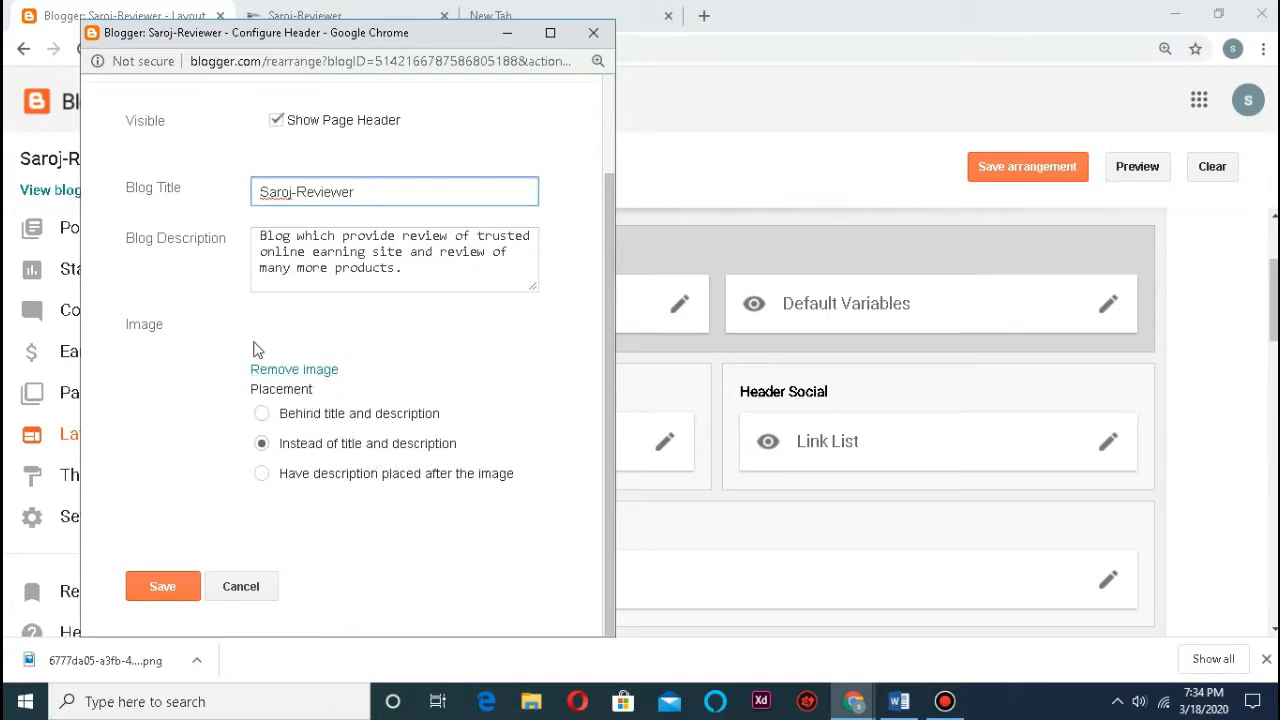
click(323, 373)
scroll(320, 410, down, 1)
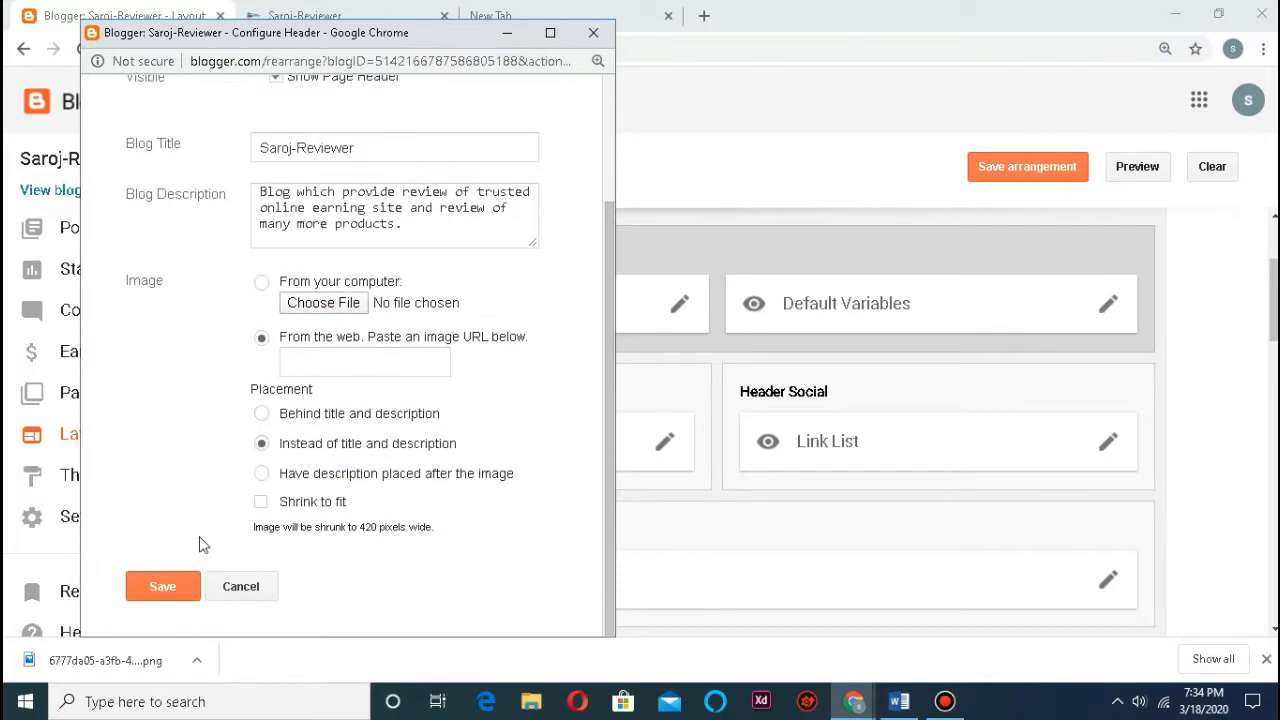
- Save the header configuration with the title Saroj-Reviewer, save the layout arrangement and preview the blog
scroll(304, 204, up, 2)
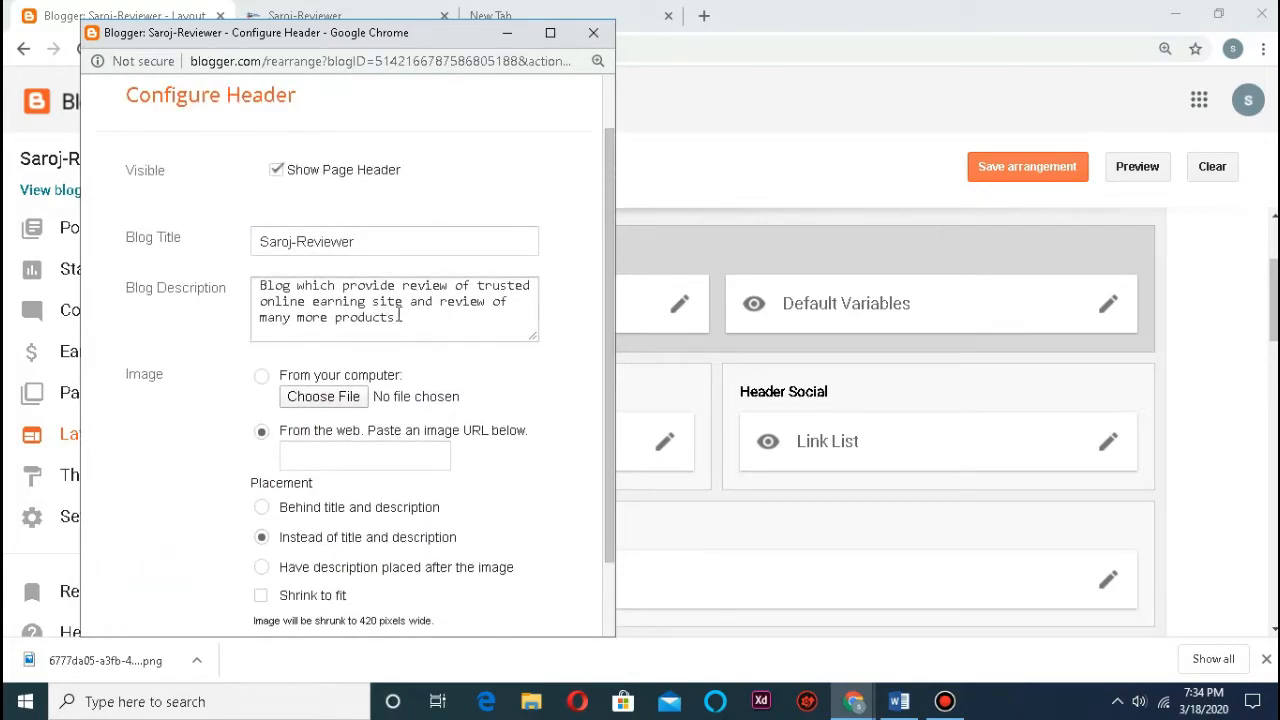
click(381, 243)
scroll(288, 474, down, 2)
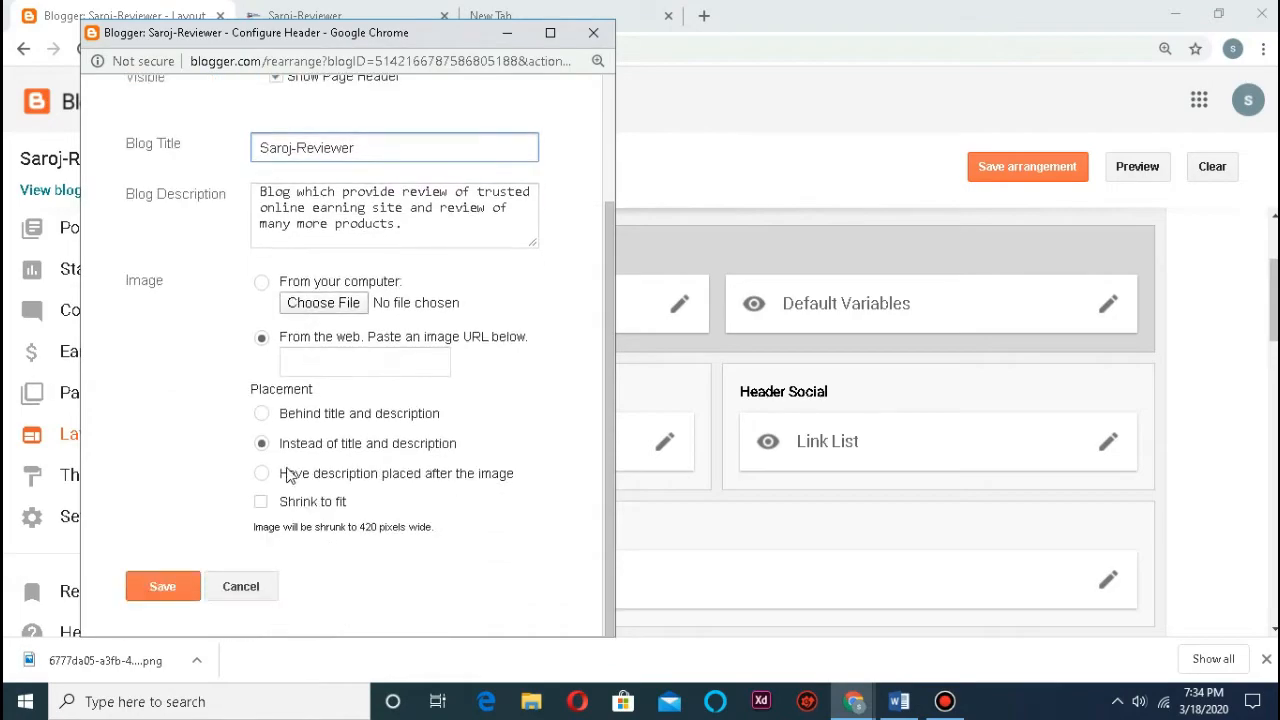
click(170, 590)
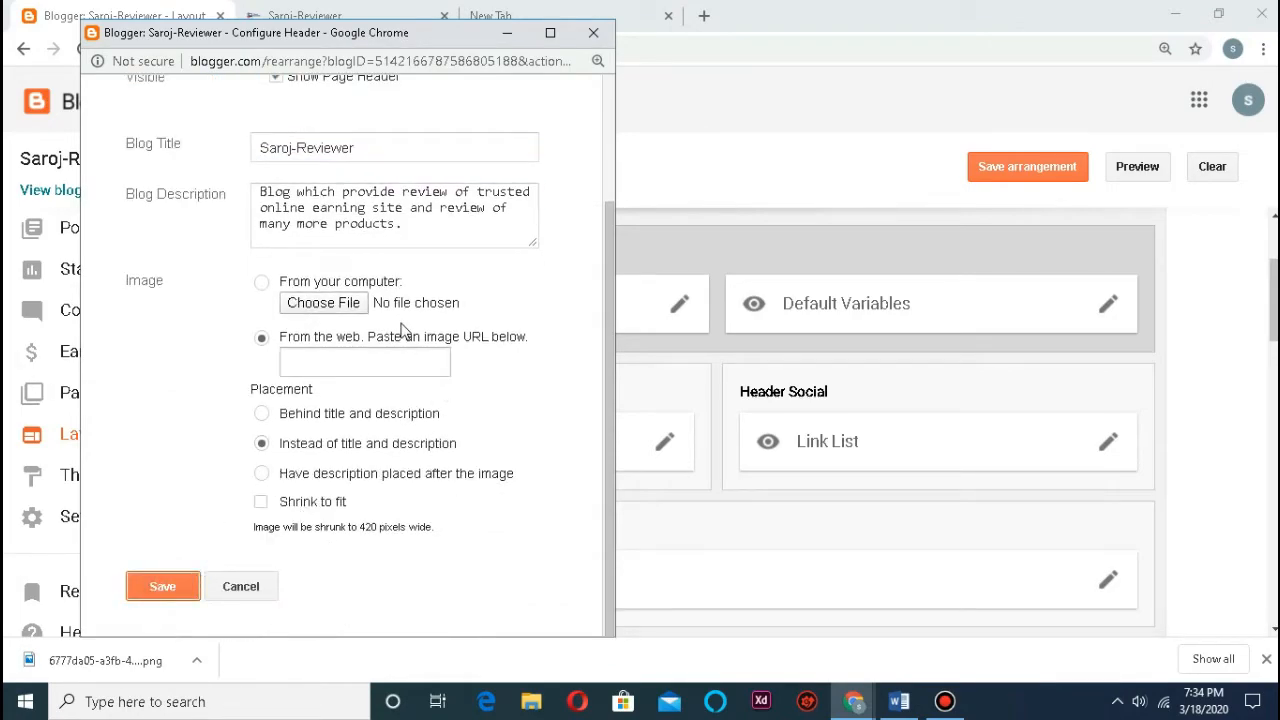
click(1077, 172)
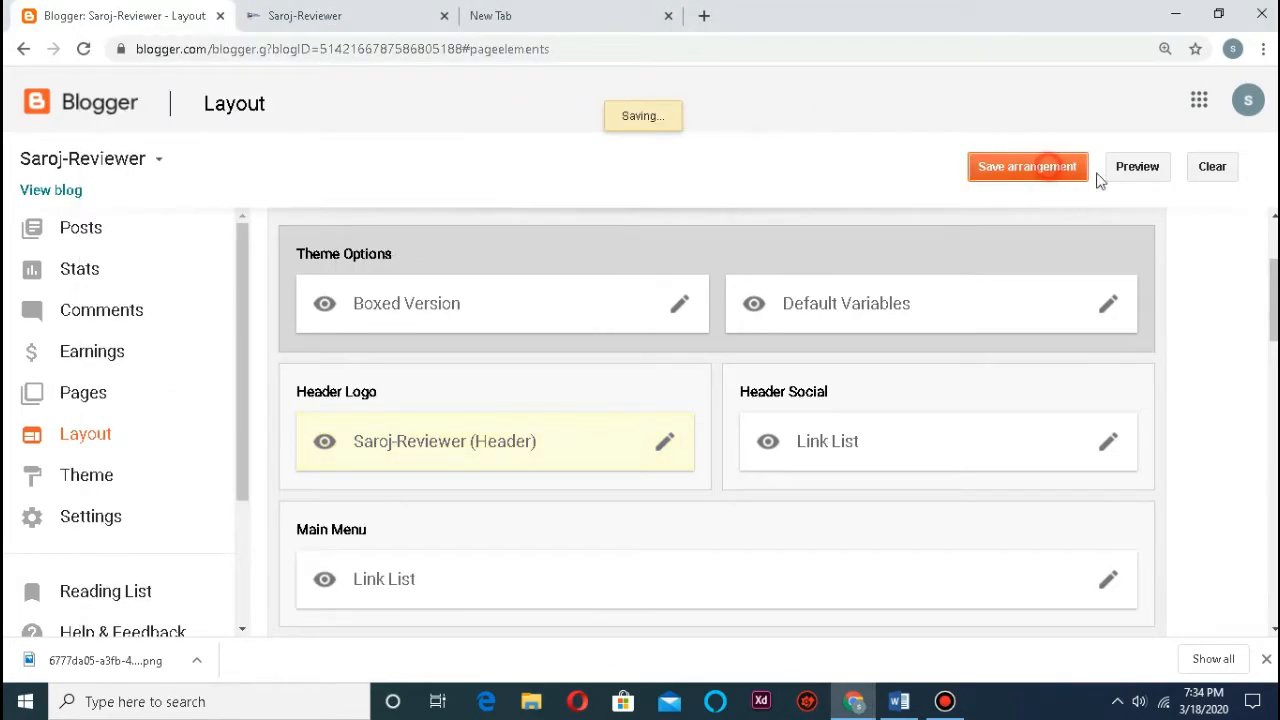
click(1138, 168)
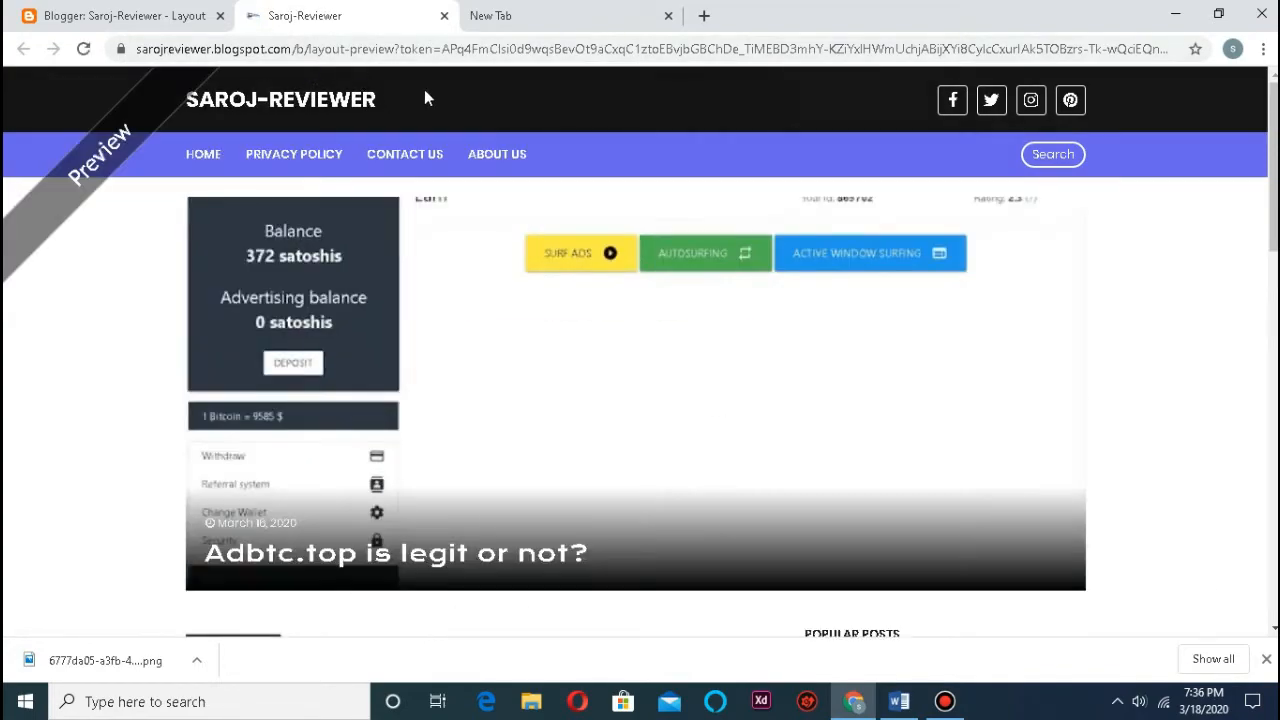
- Switch to Word to check the list of tutorial topics, and return to the browser's empty tab
click(901, 699)
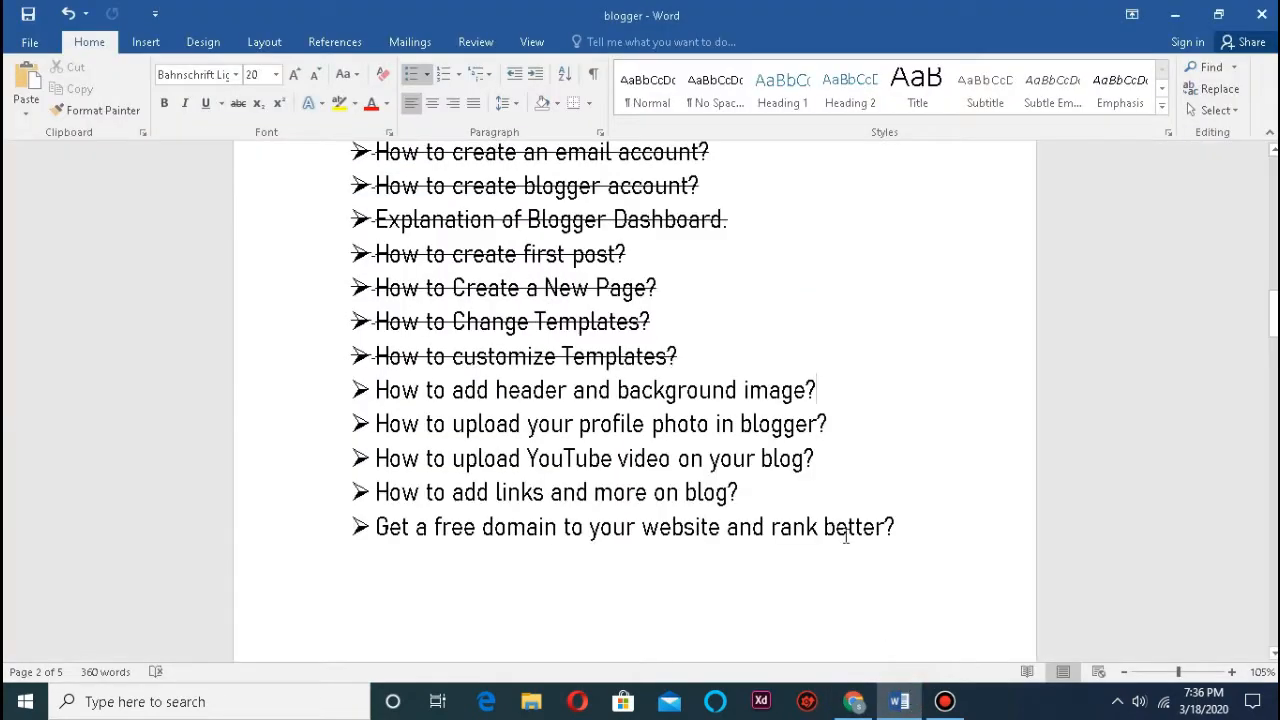
click(1175, 15)
click(594, 11)
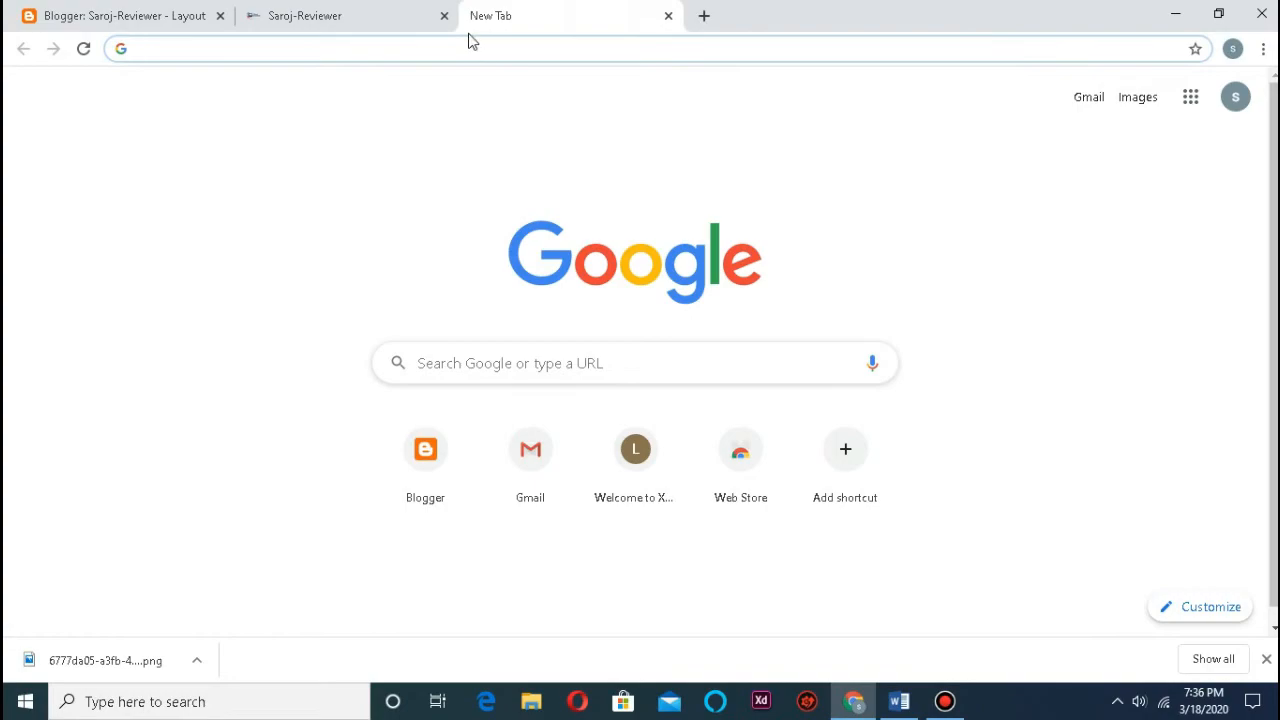
- Search Google for "free image download" and open the Unsplash free pictures result
text(fre)
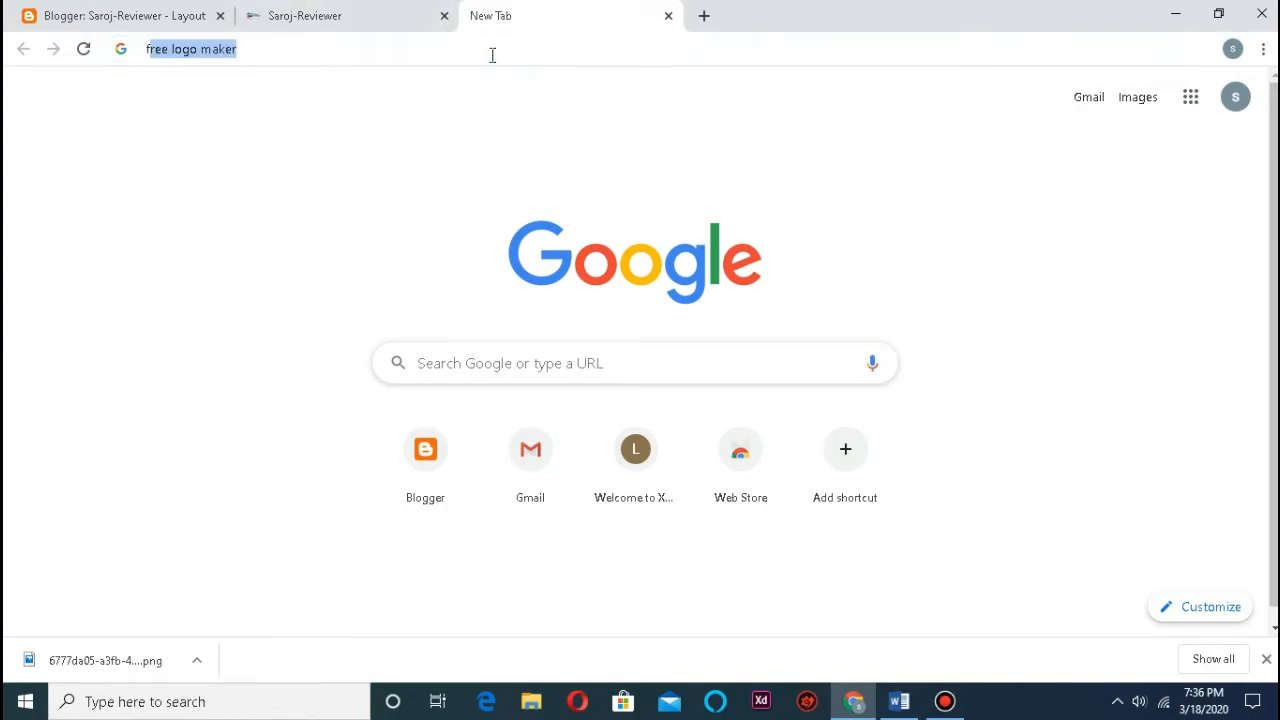
text(e image down)
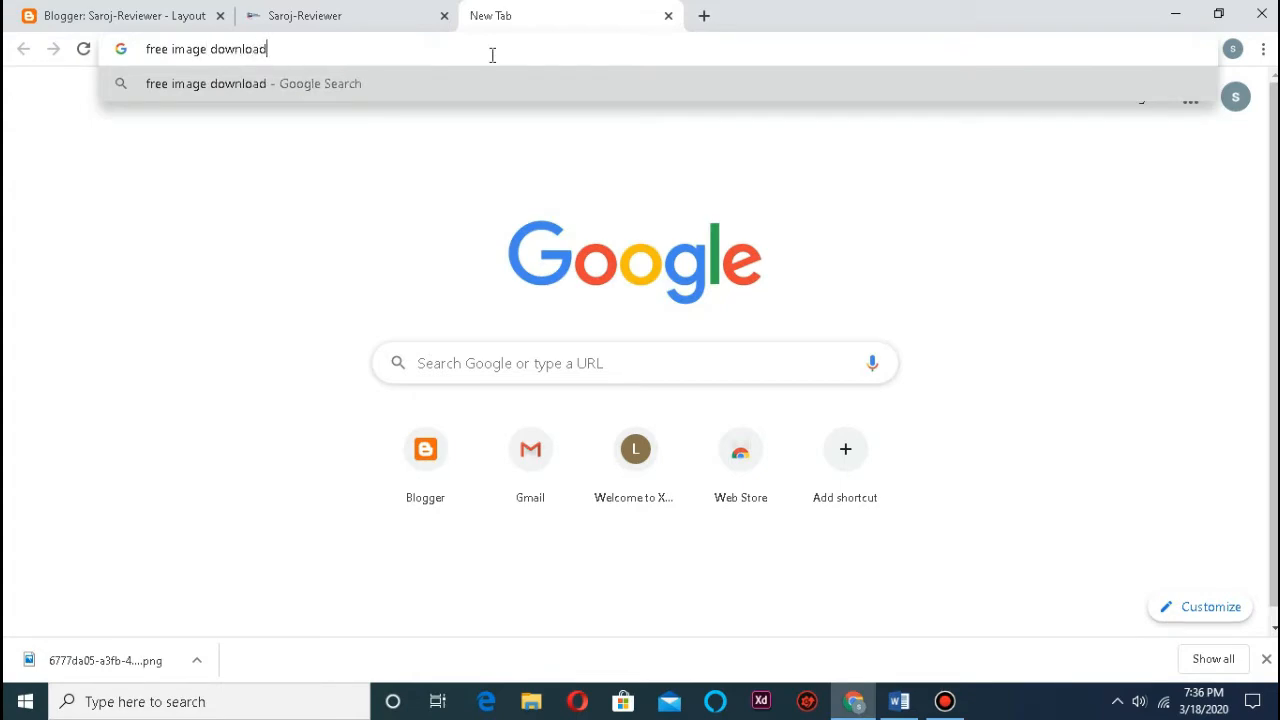
key(Return)
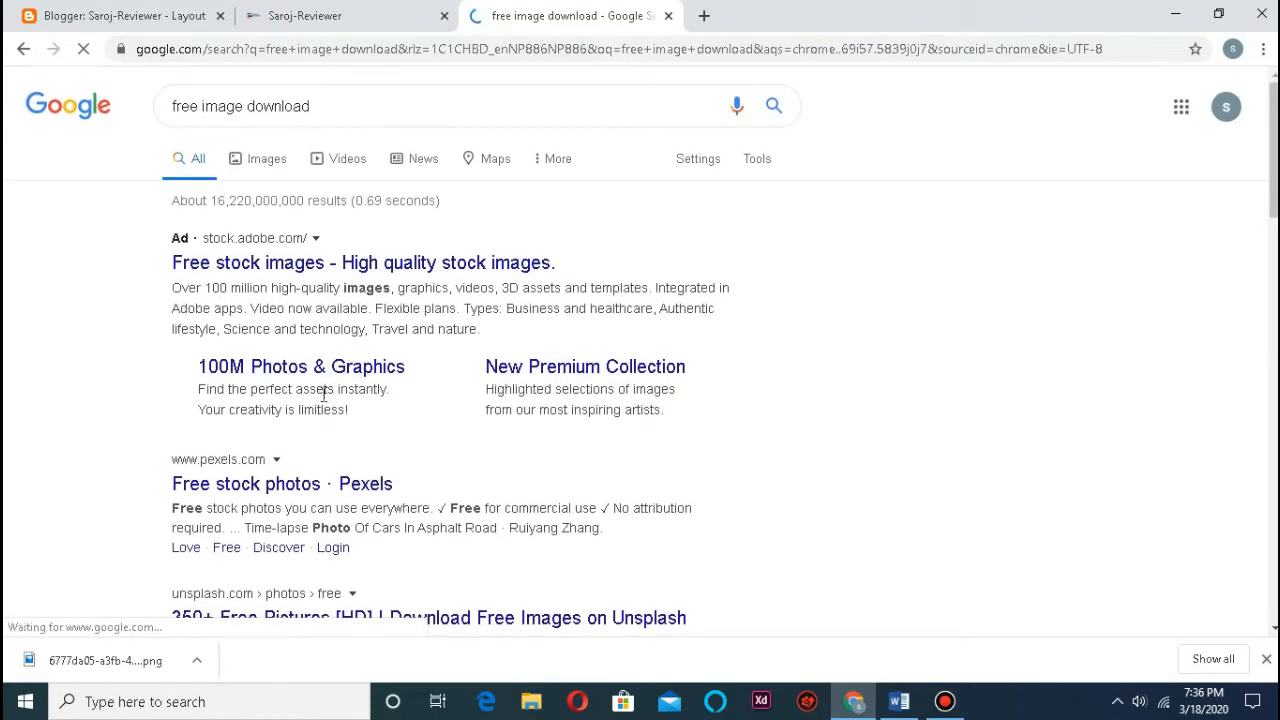
scroll(323, 395, down, 1)
scroll(457, 400, down, 1)
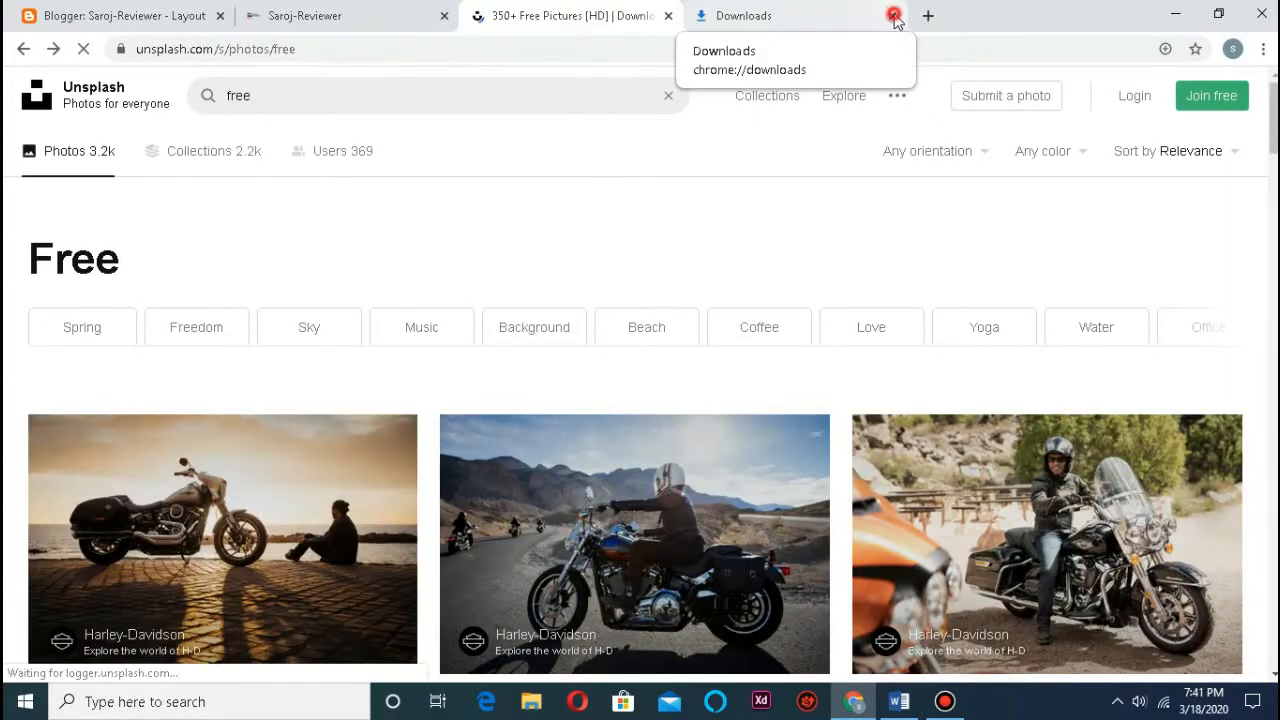
- Close the extra Downloads tab and browse the free photos on Unsplash for a suitable picture
click(893, 14)
scroll(376, 400, down, 2)
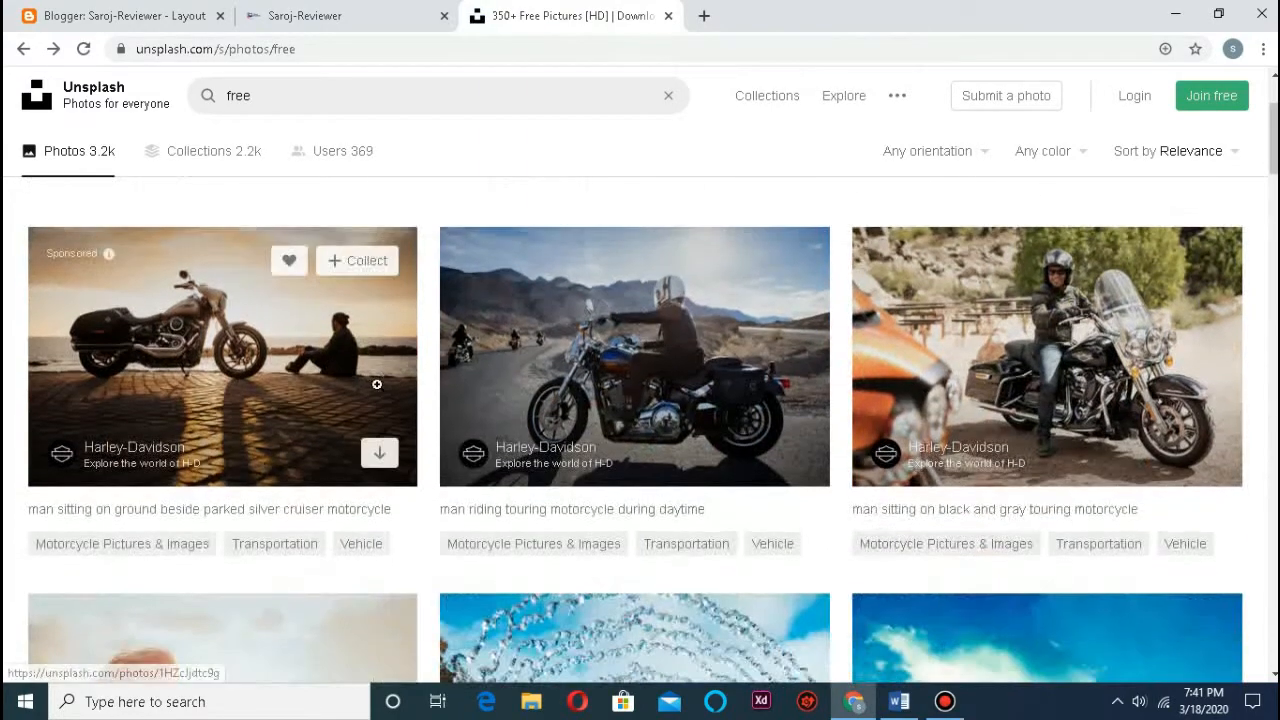
scroll(505, 375, down, 4)
scroll(505, 375, down, 5)
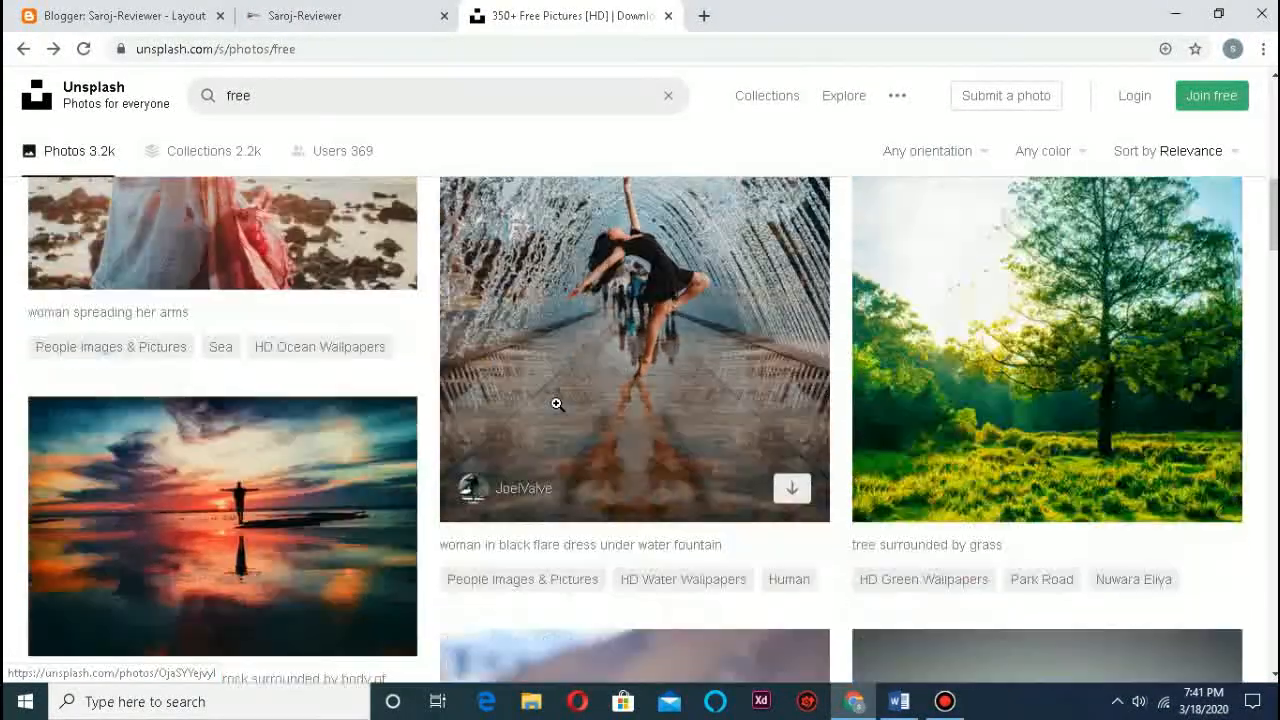
scroll(620, 493, down, 8)
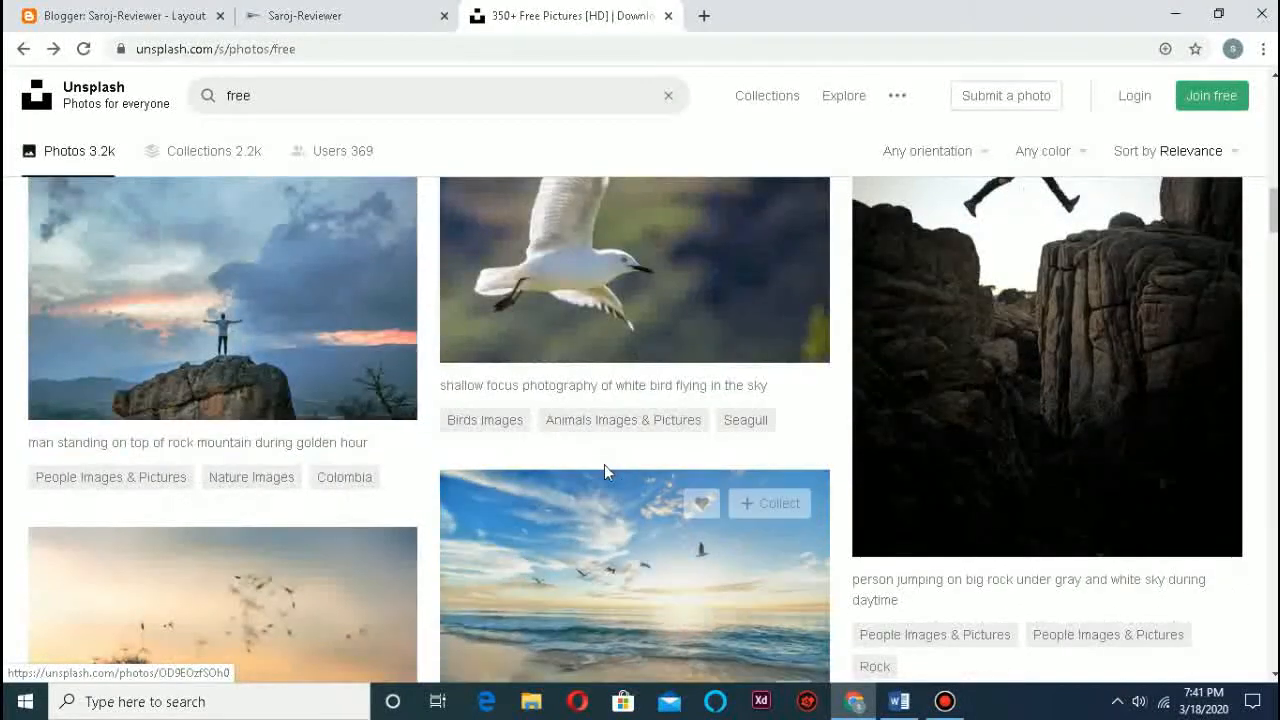
scroll(260, 443, down, 3)
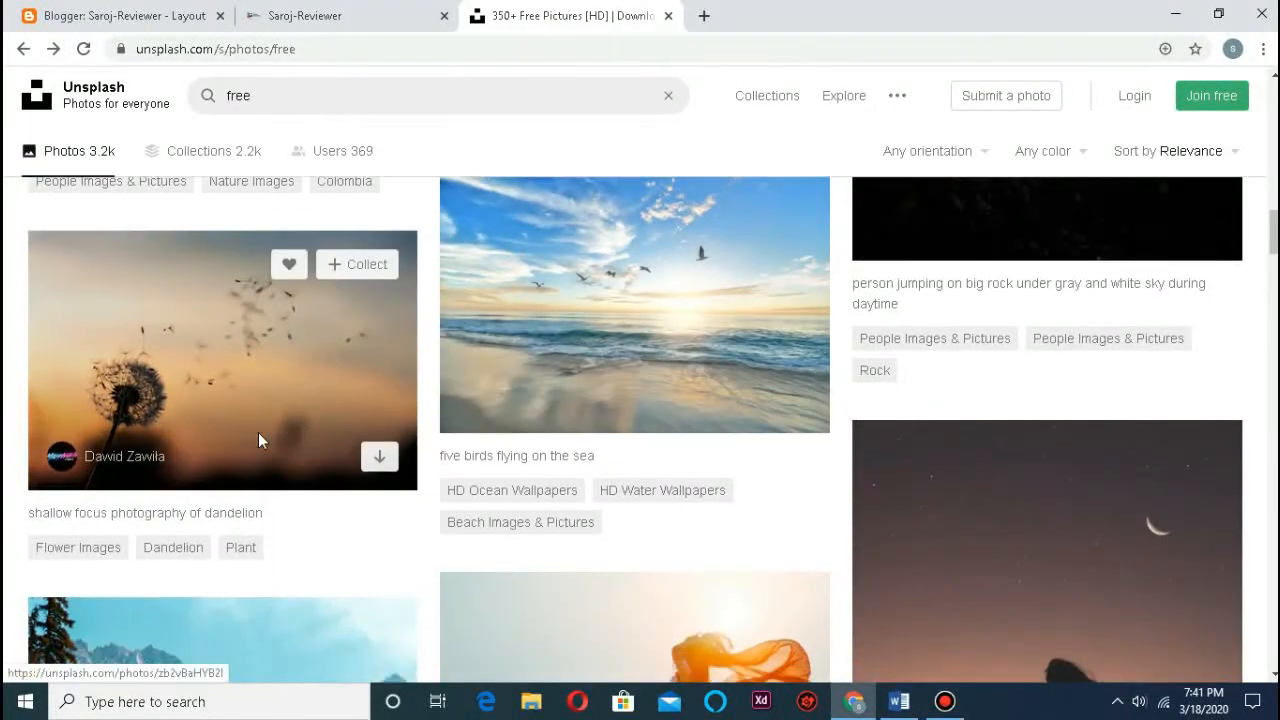
scroll(717, 423, down, 3)
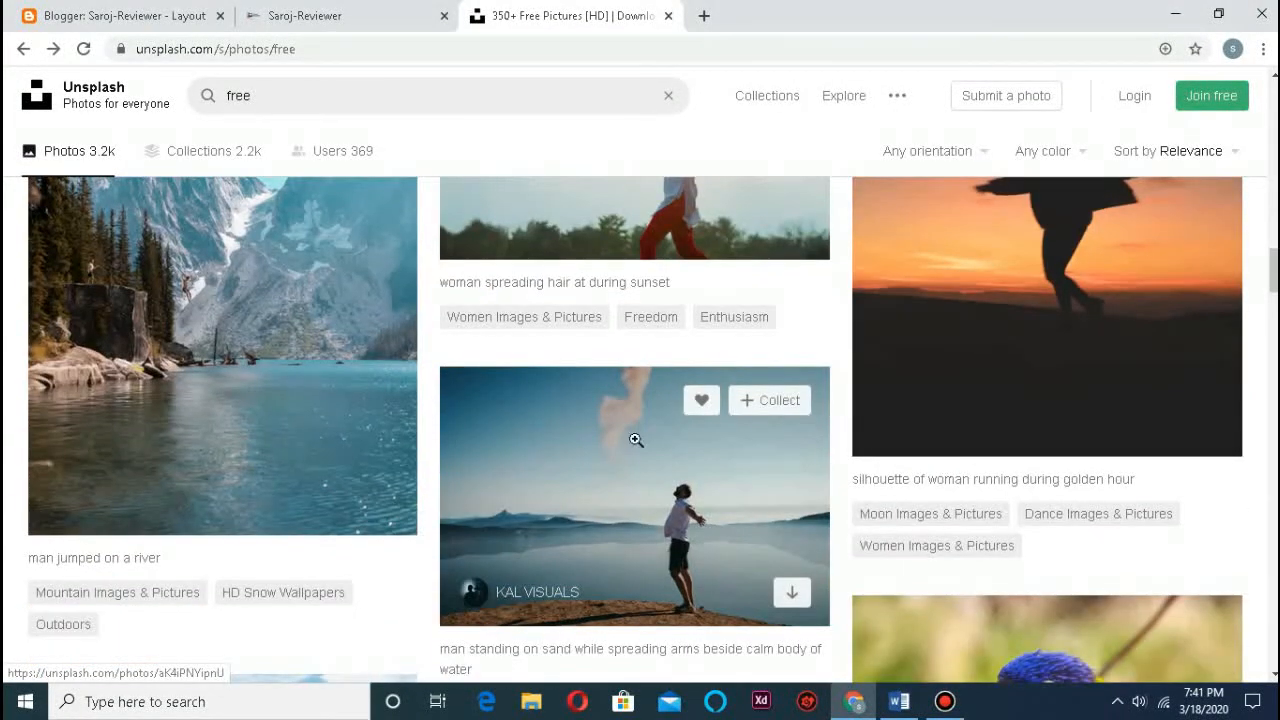
scroll(634, 437, down, 3)
scroll(608, 451, down, 3)
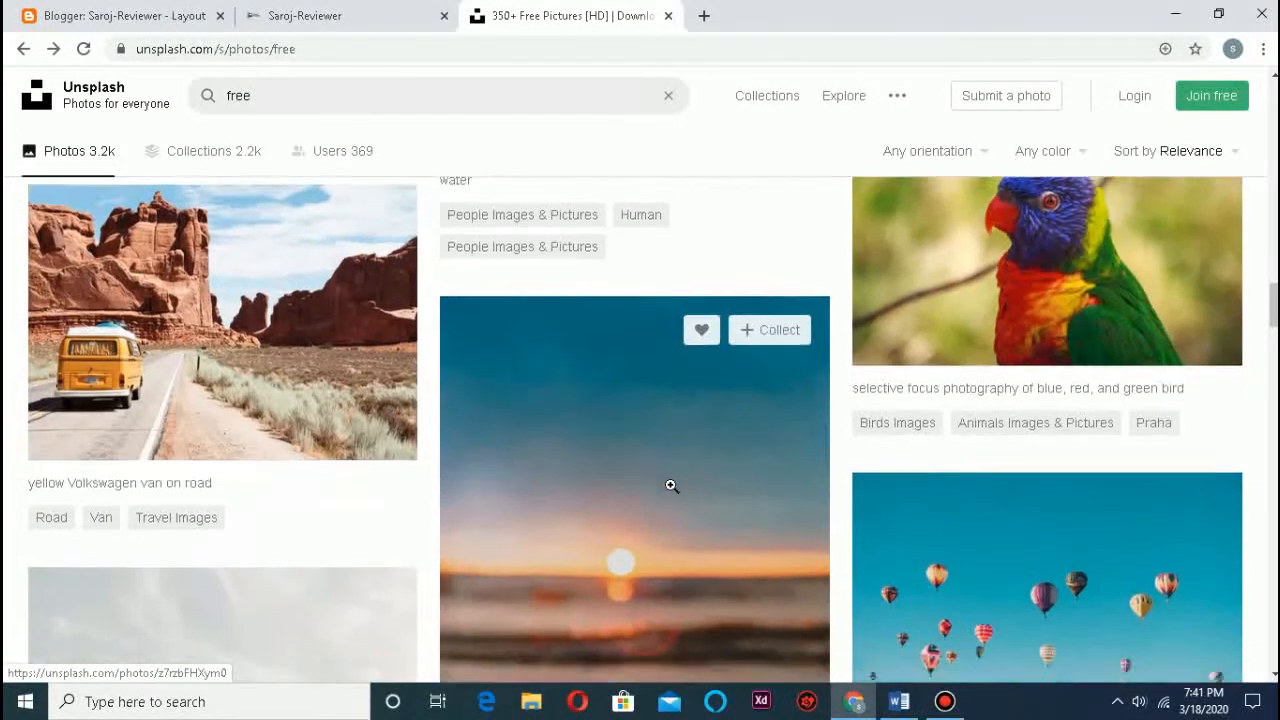
scroll(700, 470, down, 3)
scroll(710, 445, down, 3)
scroll(666, 420, up, 3)
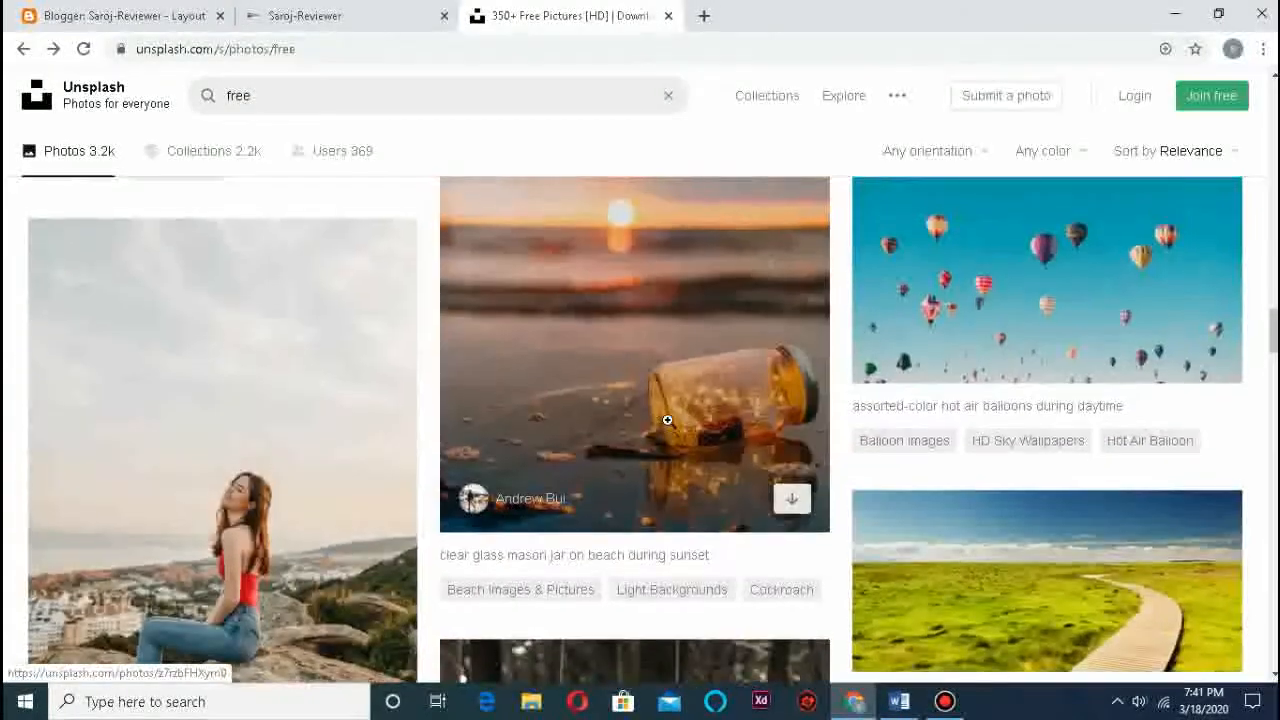
scroll(660, 420, up, 3)
scroll(661, 418, up, 3)
scroll(661, 418, up, 8)
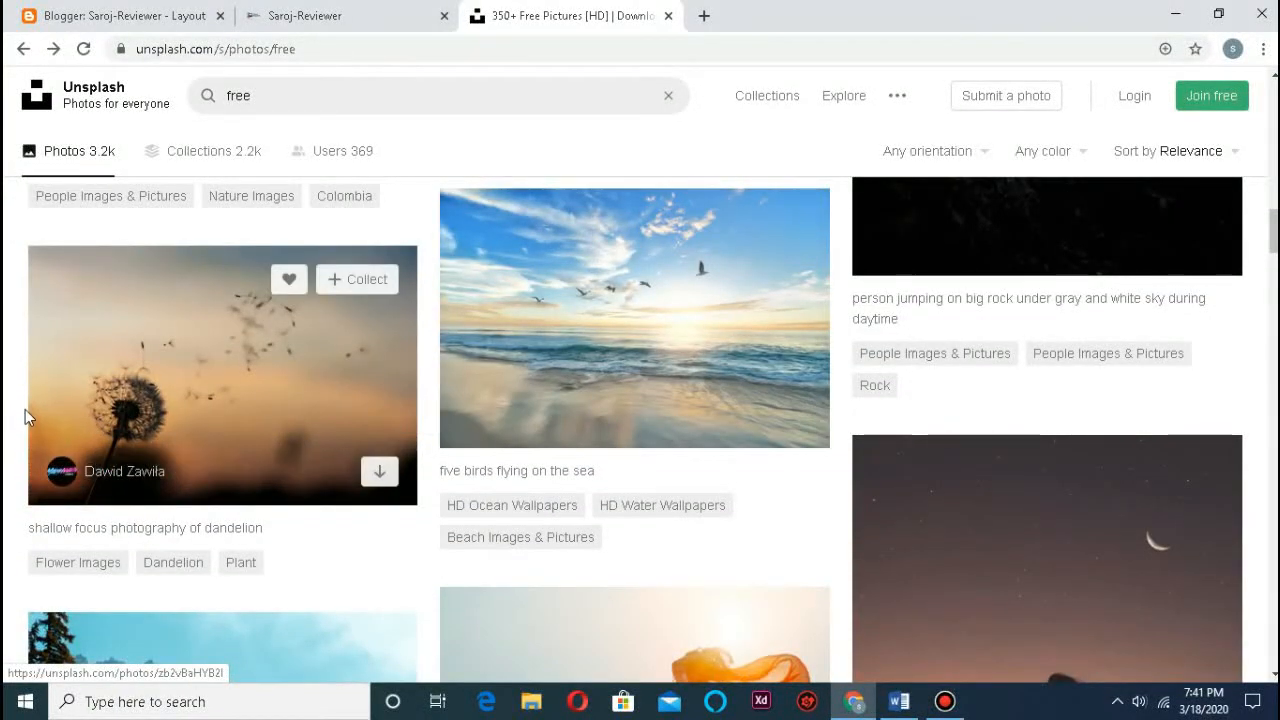
- Open the dandelion photo on Unsplash and download it in Medium size (1920x1279)
click(120, 386)
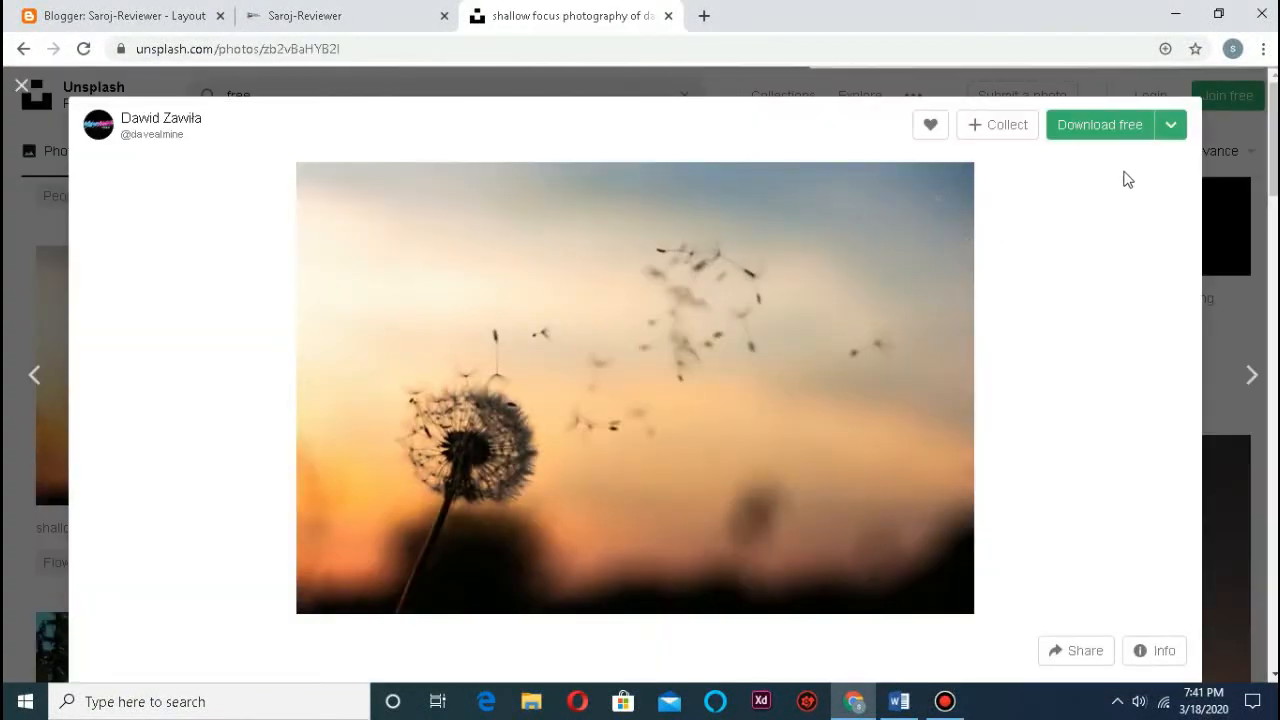
click(1169, 140)
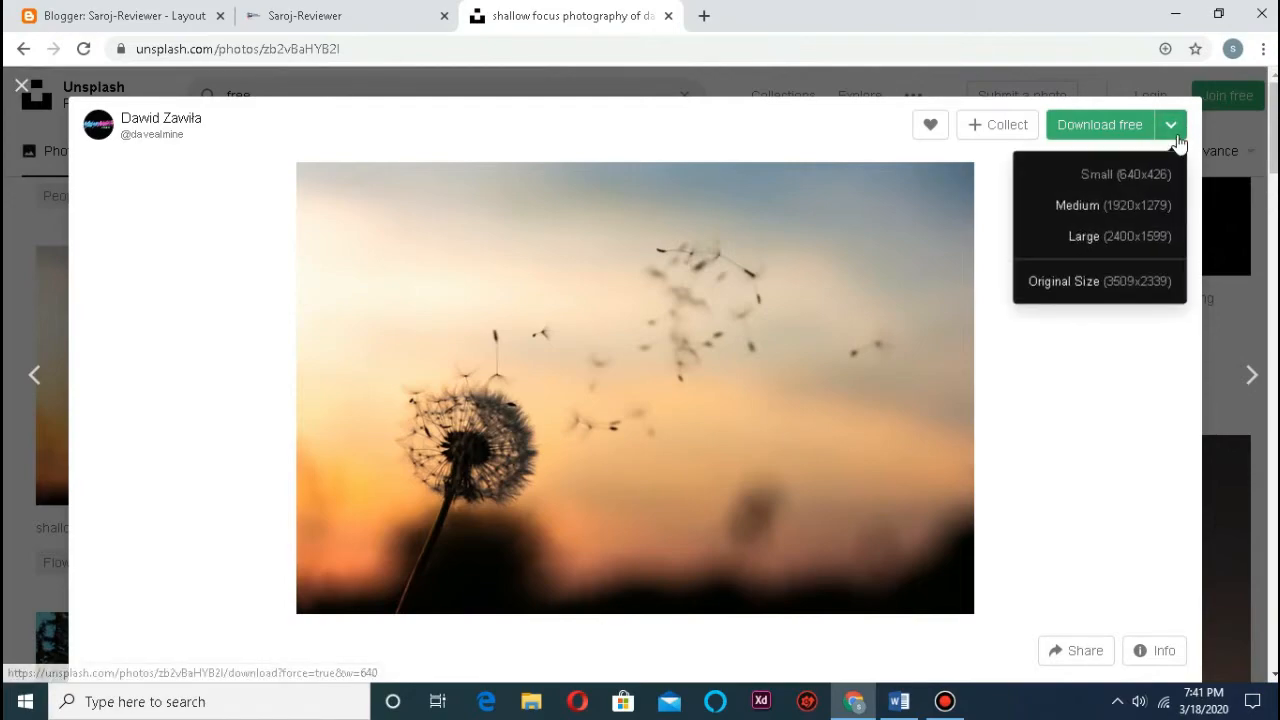
click(1114, 207)
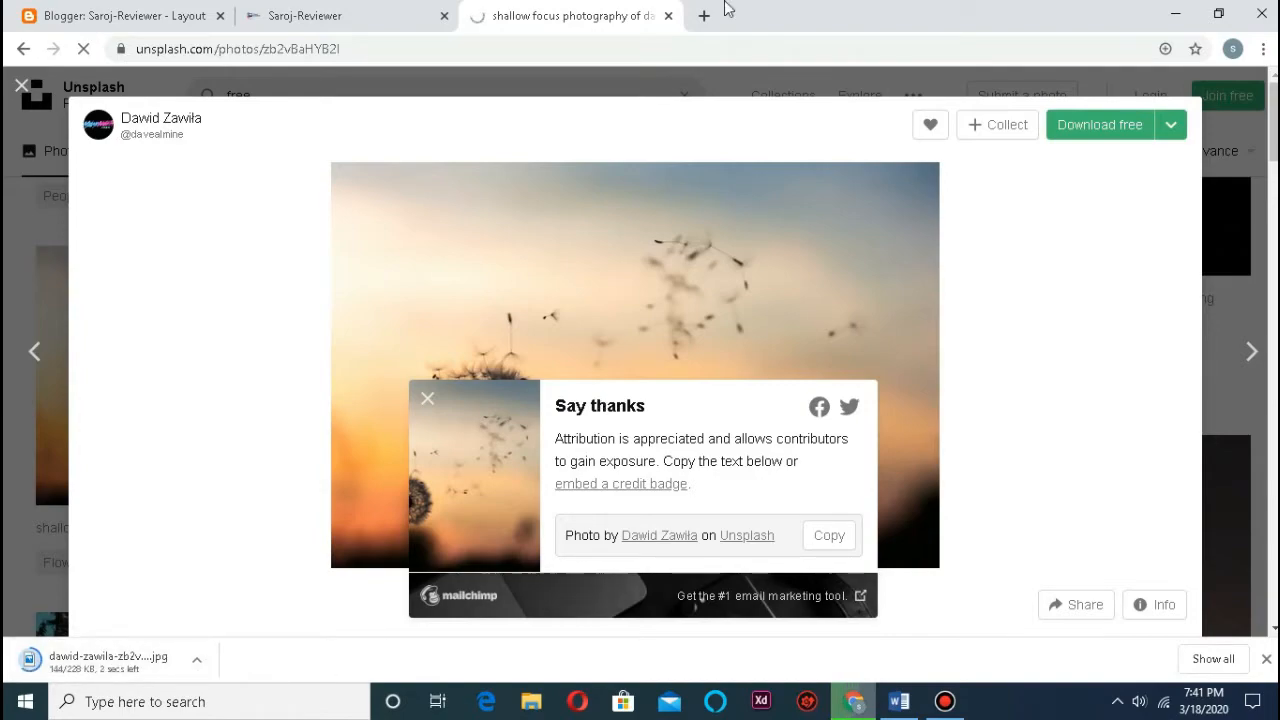
- Copy the downloaded dandelion JPG to the desktop, and return to the Blogger layout in the full-size browser with the Unsplash tab closed
double_click(815, 12)
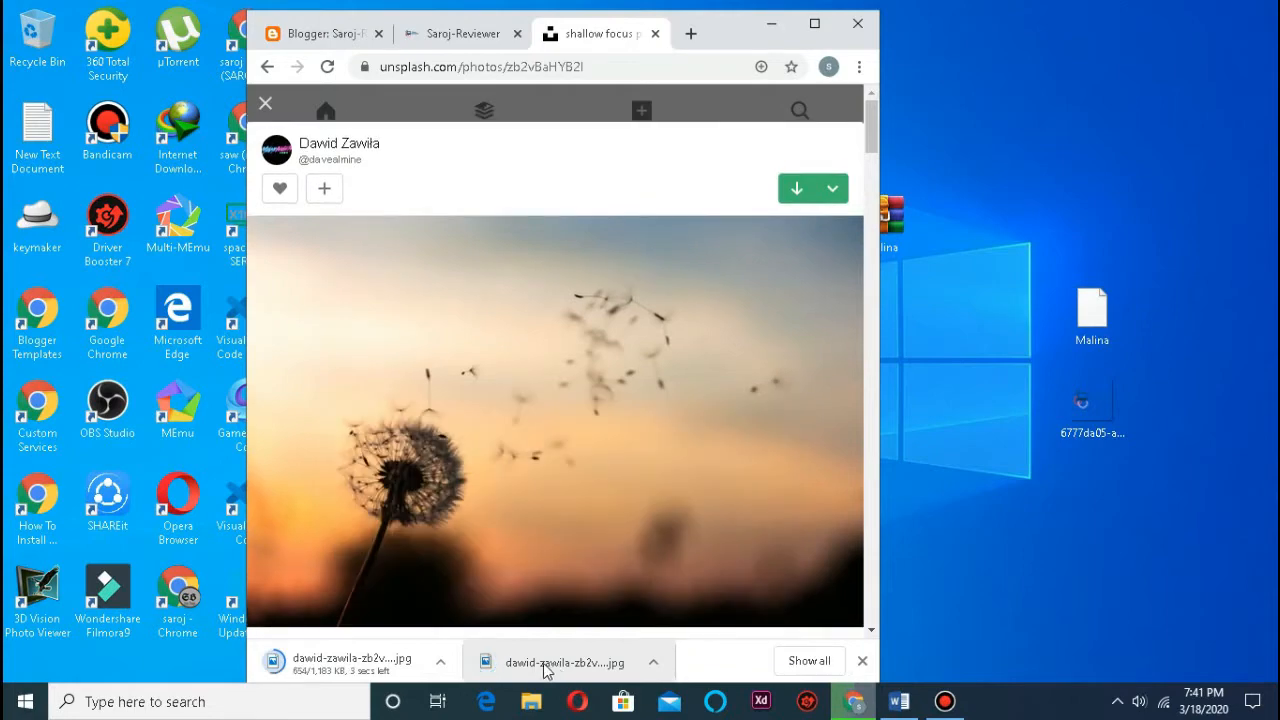
drag(546, 670, 975, 420)
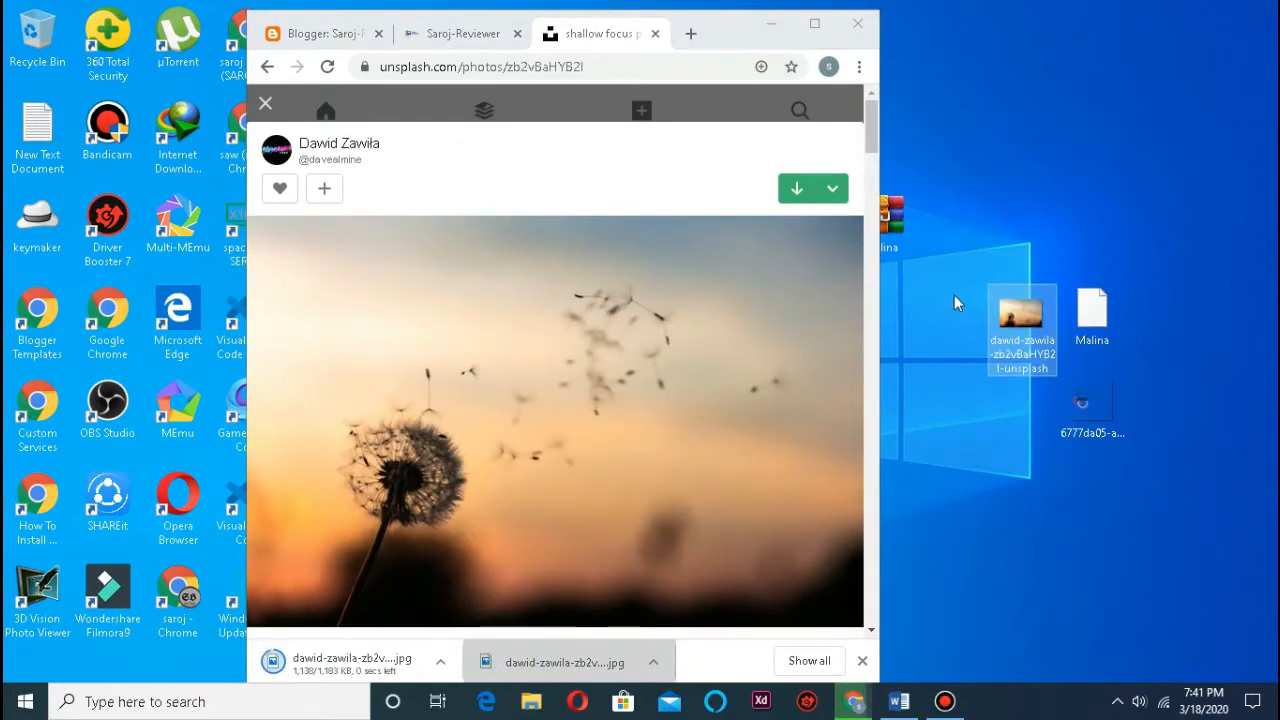
click(455, 36)
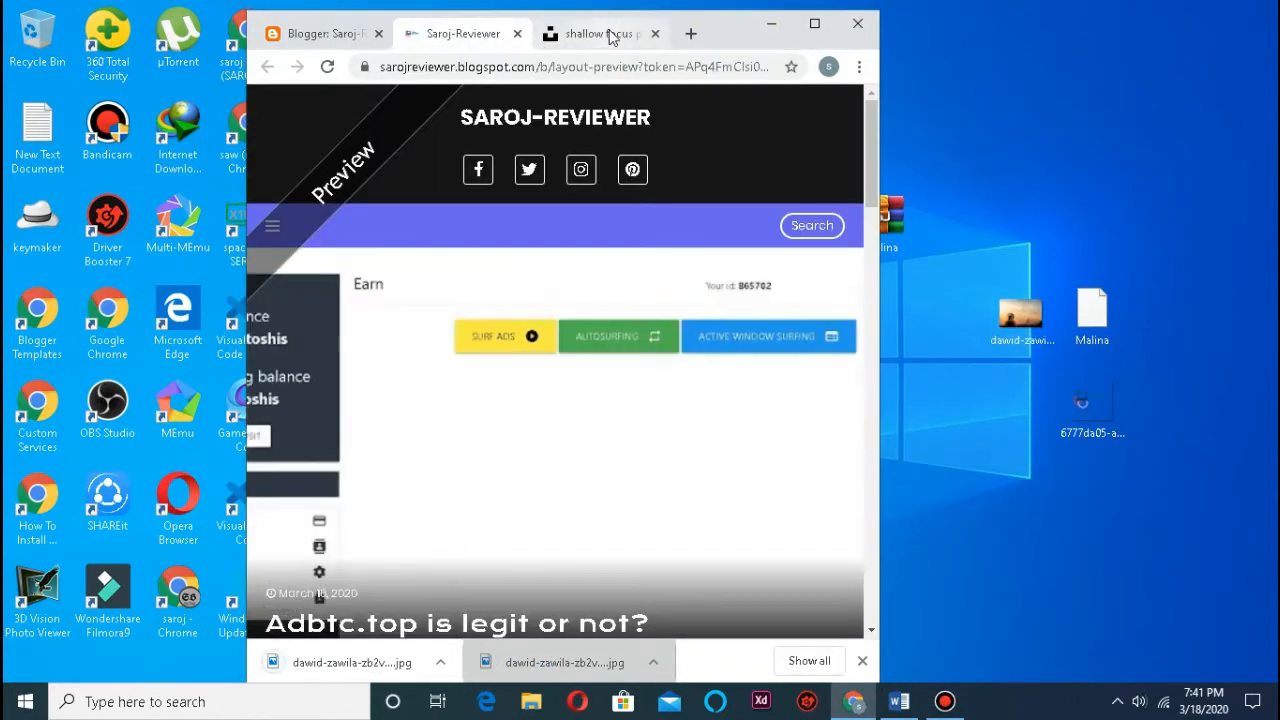
click(814, 23)
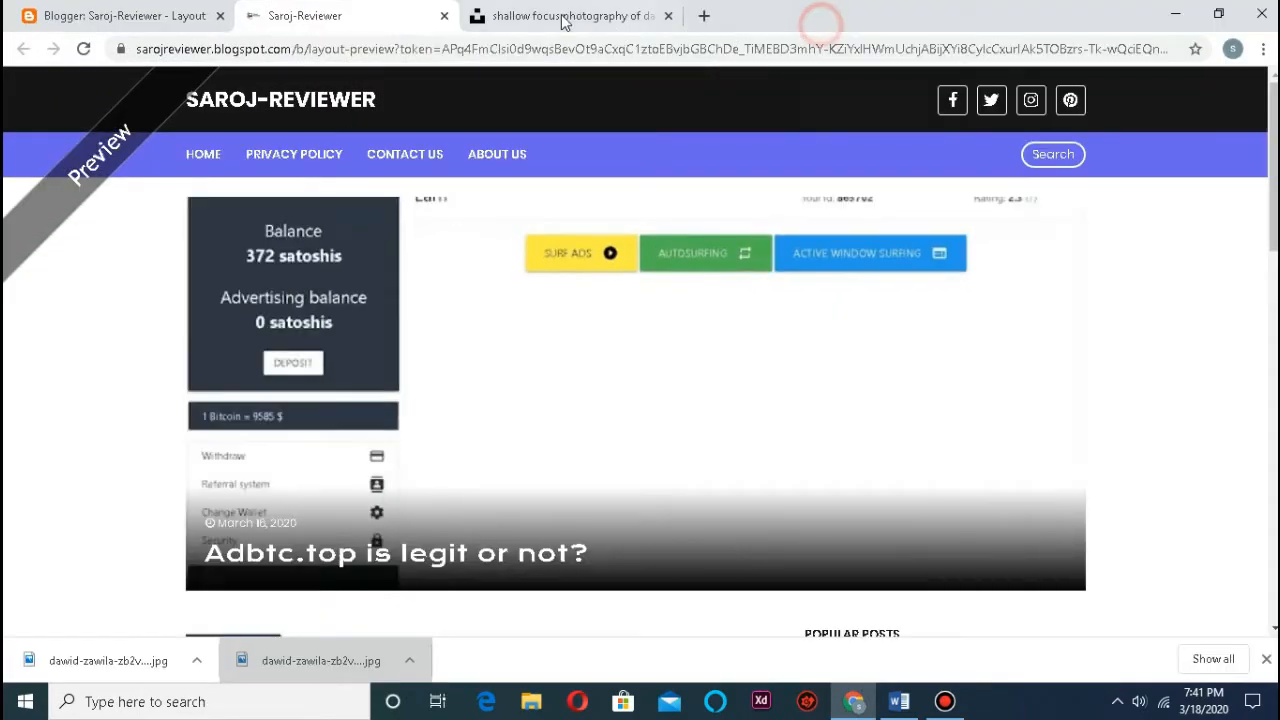
click(668, 16)
click(145, 15)
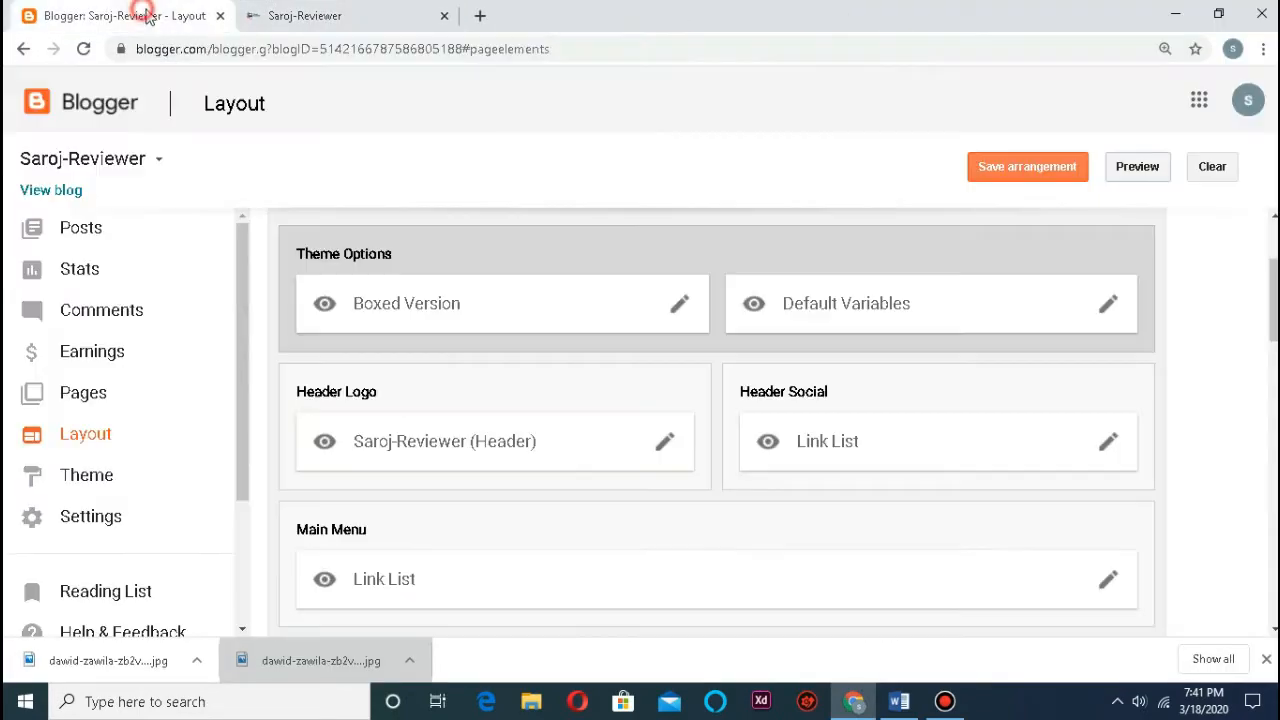
- Examine the blog preview page and look through the layout's gadgets down to the Footer Menu
click(300, 16)
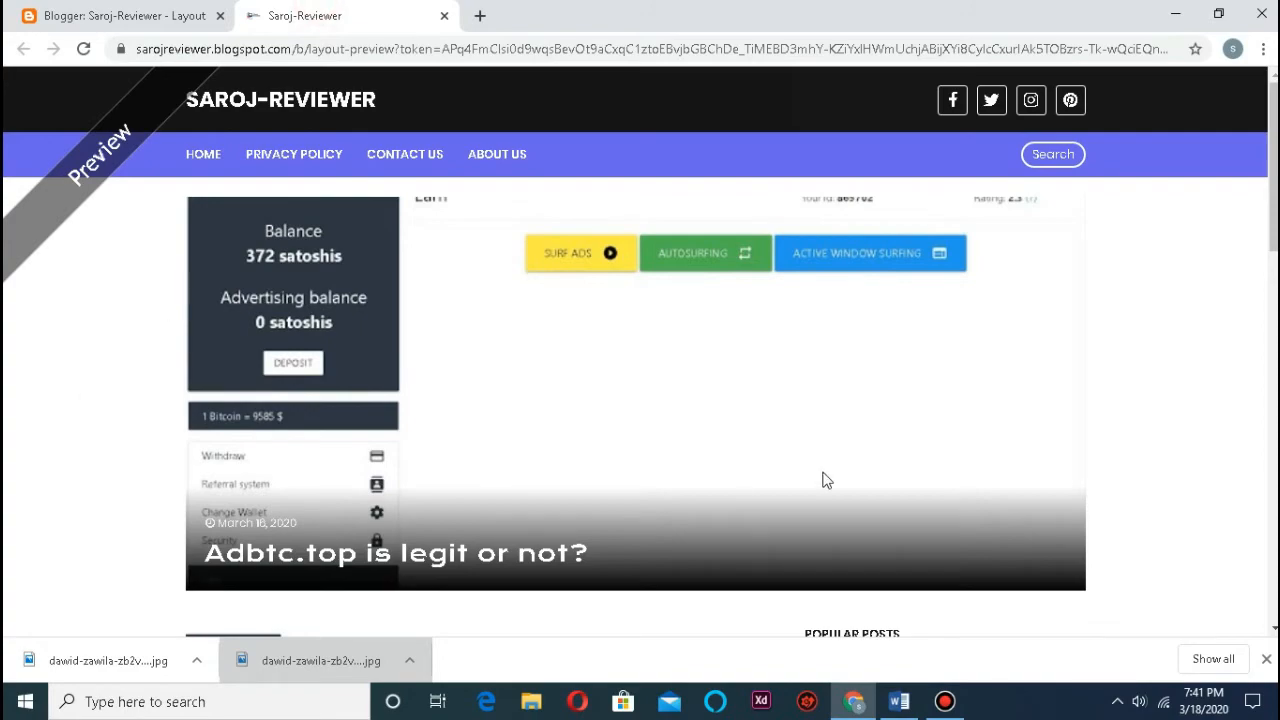
scroll(749, 431, down, 3)
scroll(357, 437, up, 5)
click(111, 22)
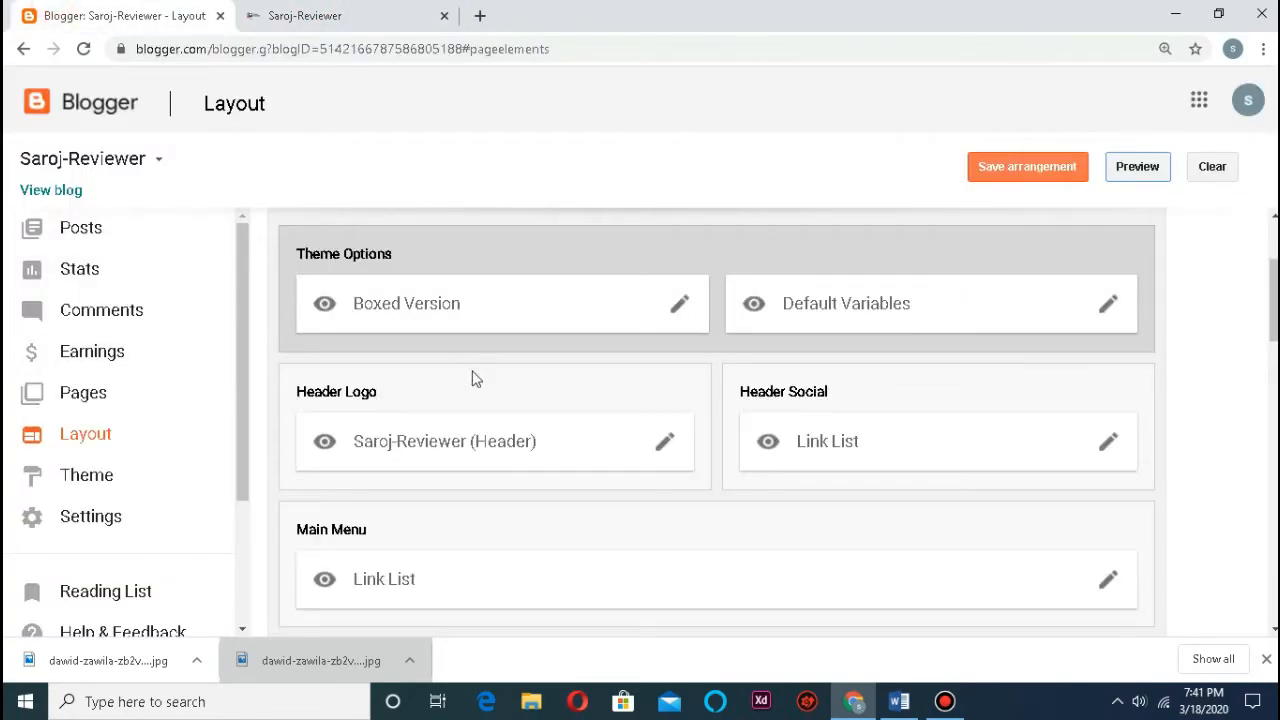
scroll(614, 370, down, 3)
scroll(614, 370, down, 6)
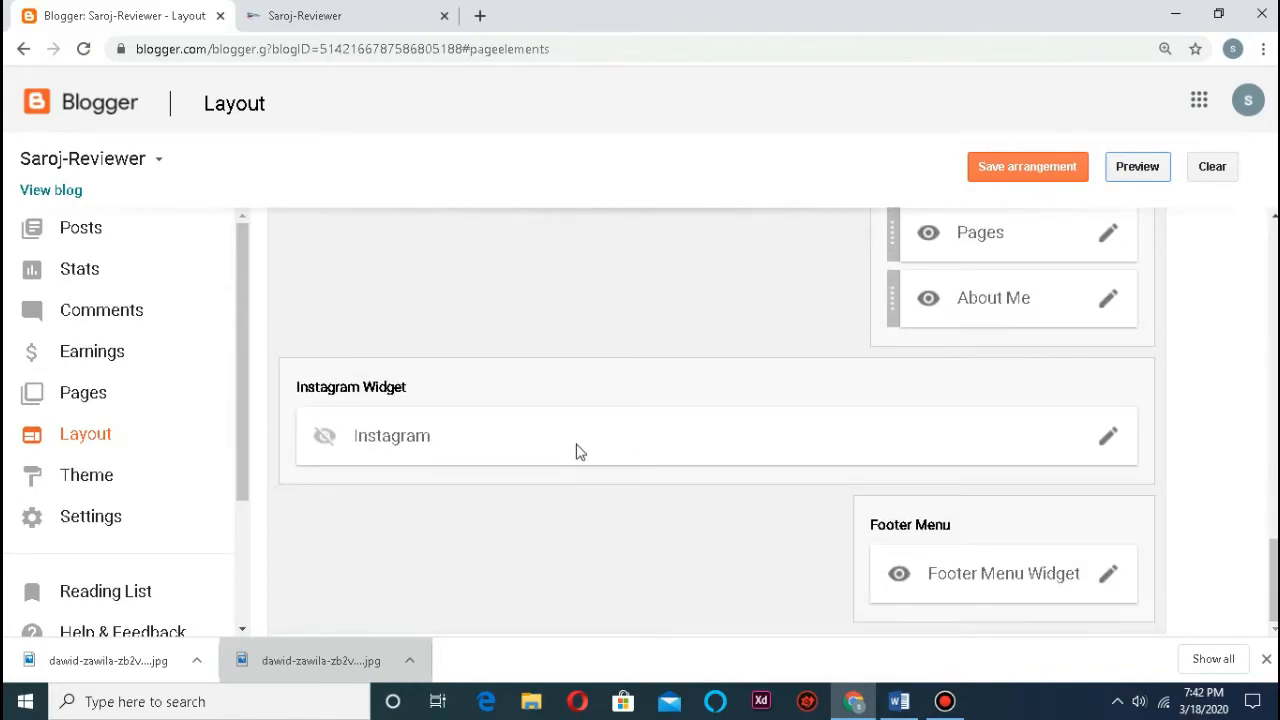
- Open the Theme Designer for the blog's current theme and go to its background settings
click(90, 485)
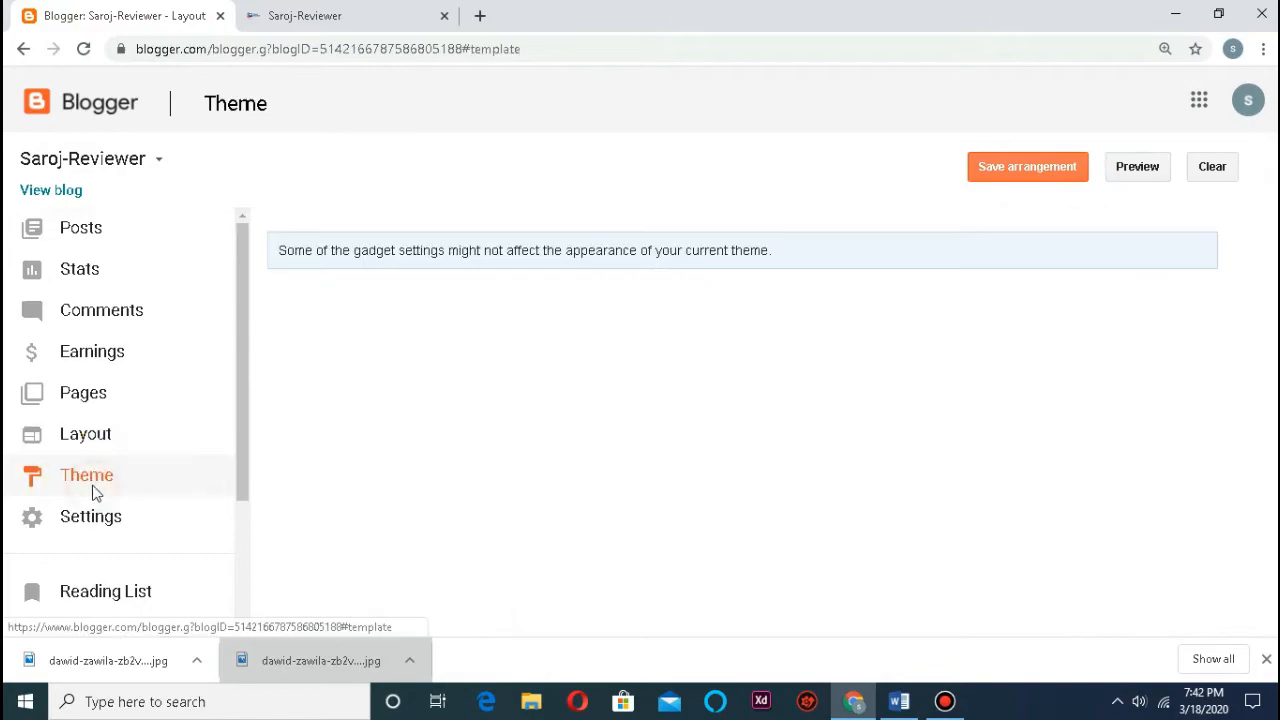
scroll(640, 390, down, 2)
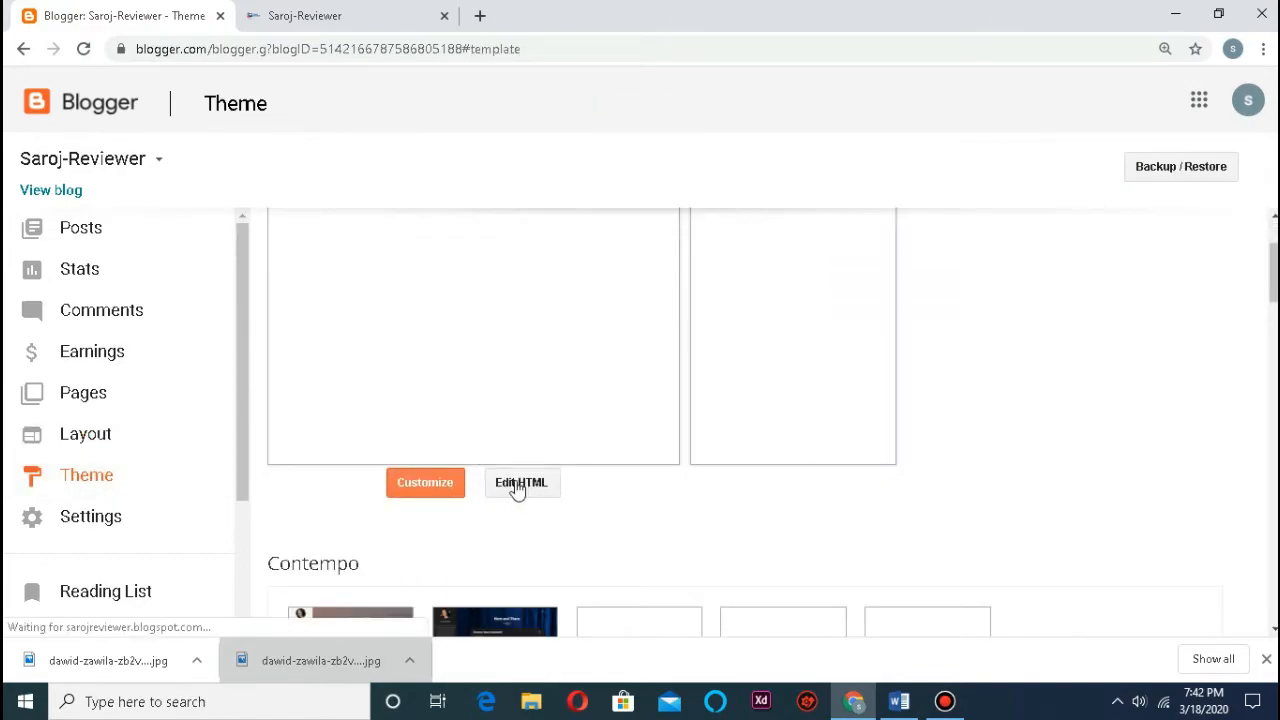
scroll(245, 433, up, 2)
scroll(386, 491, down, 4)
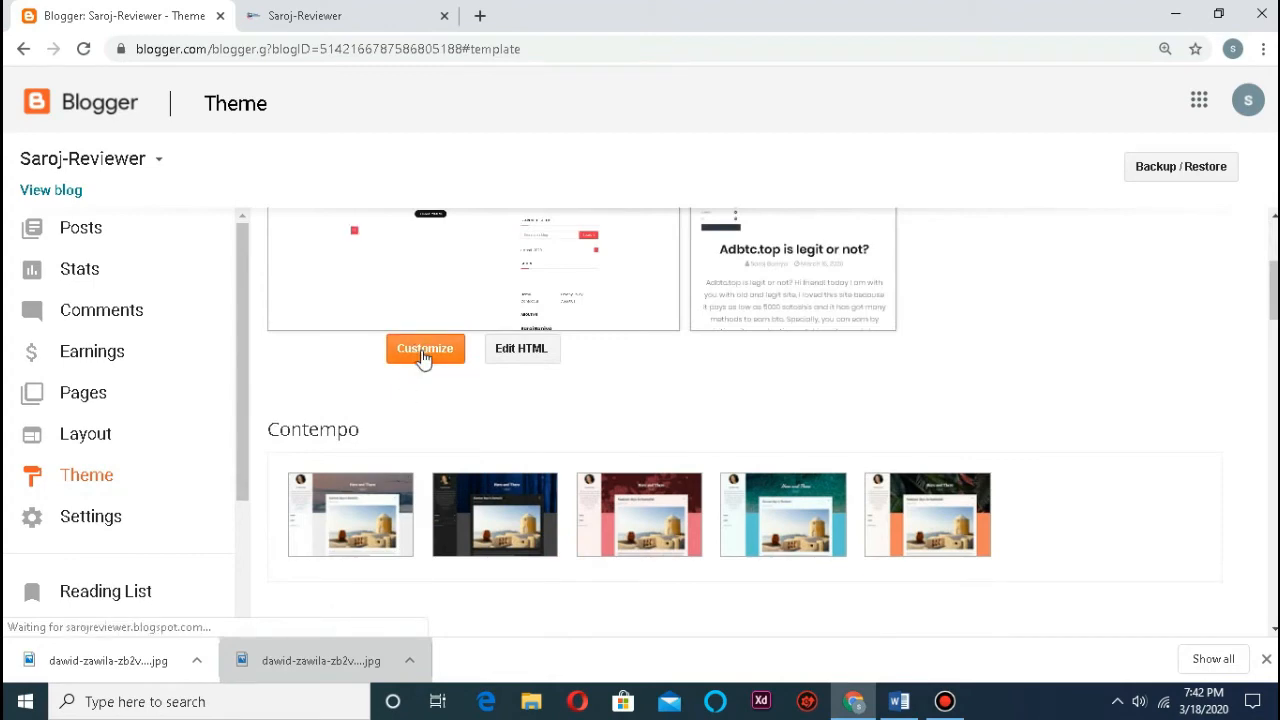
click(424, 356)
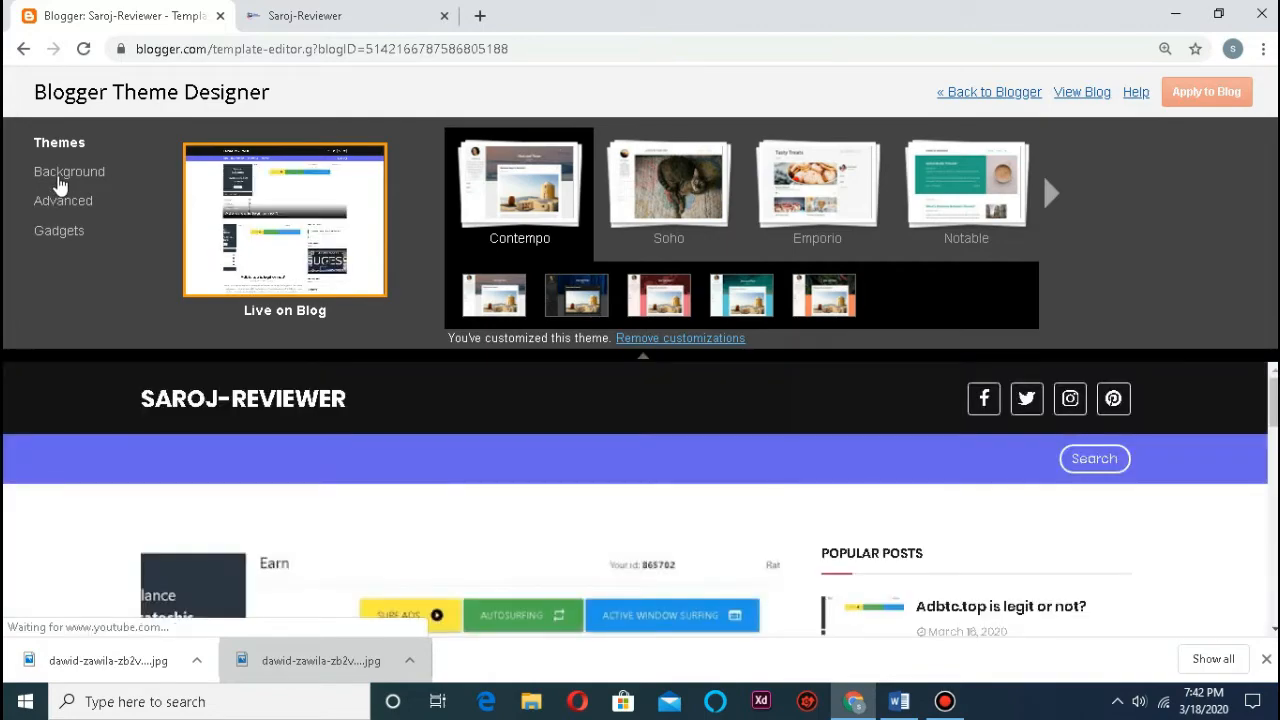
click(60, 180)
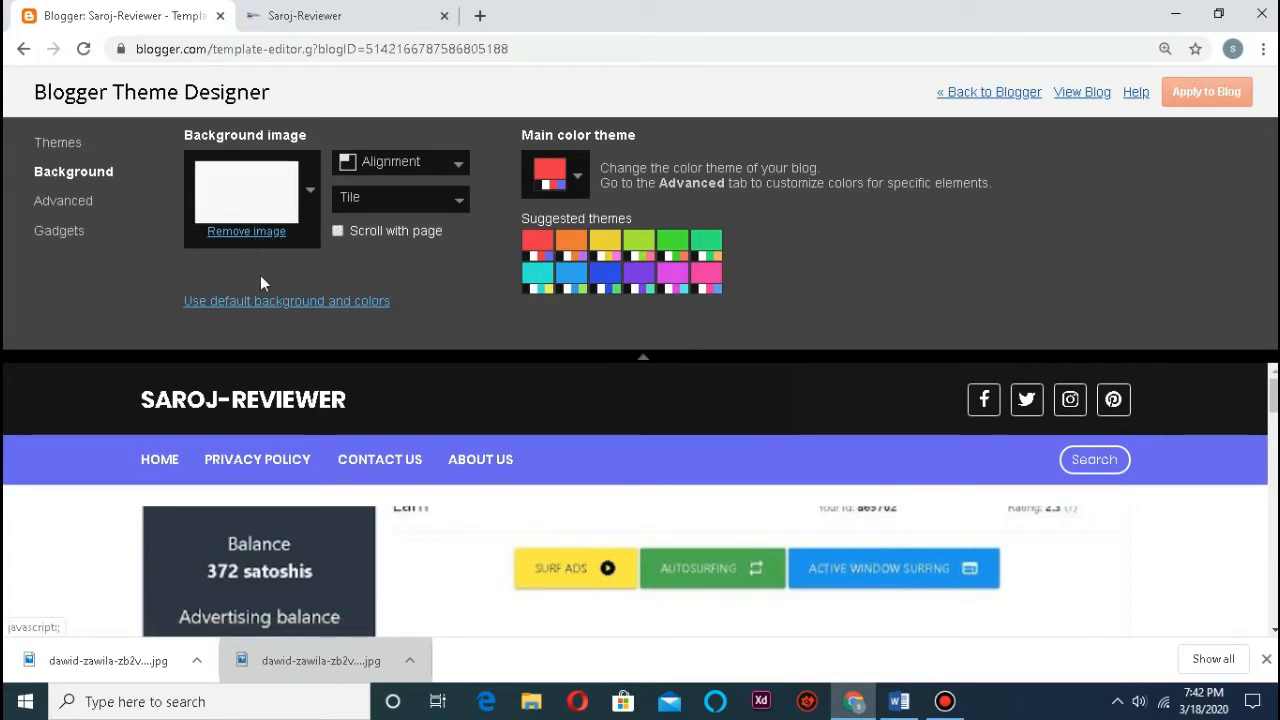
- Browse the Abstract background images, then upload the dandelion JPG from the desktop as the background image and apply it to the blog
click(253, 203)
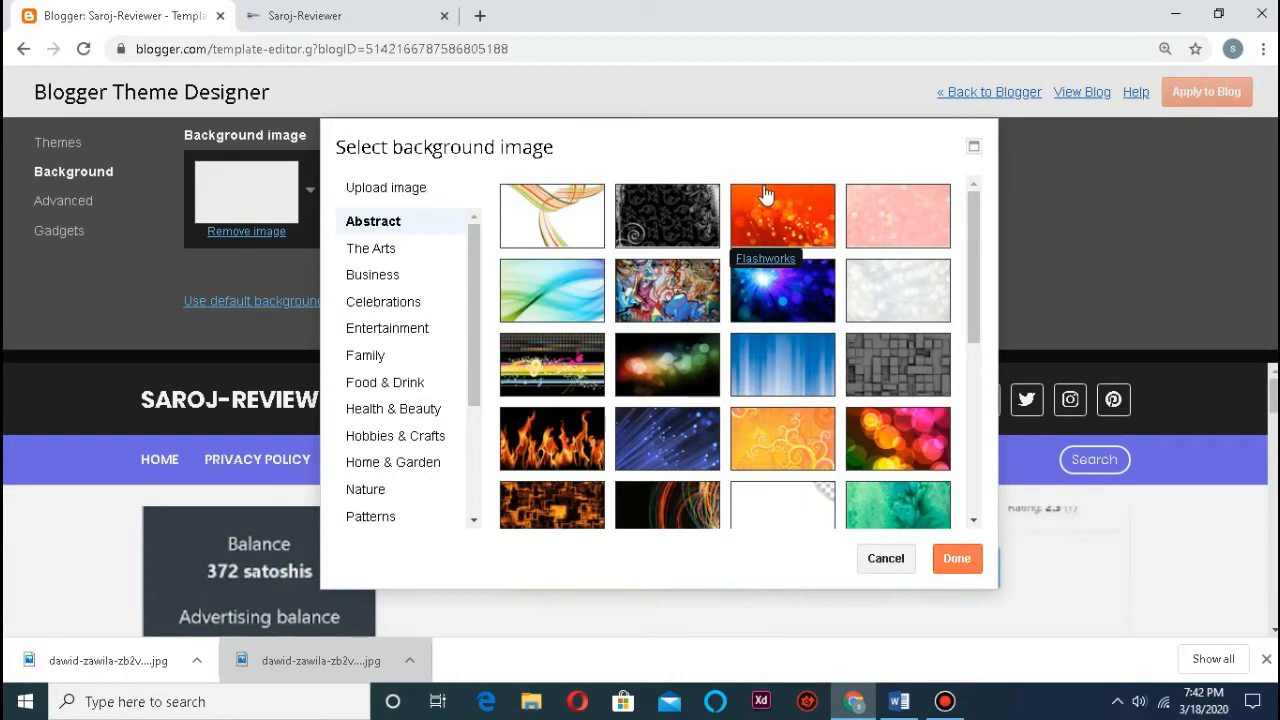
scroll(700, 300, down, 1)
scroll(775, 300, down, 2)
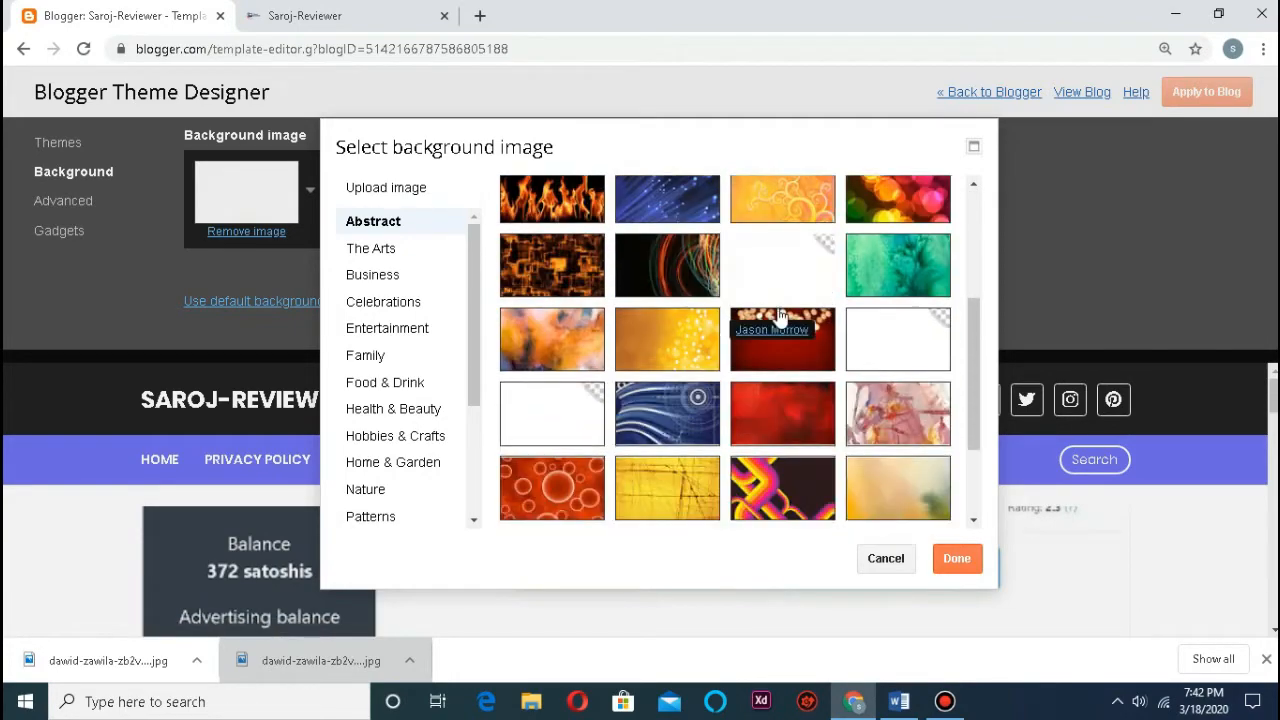
scroll(786, 378, down, 2)
scroll(750, 362, up, 5)
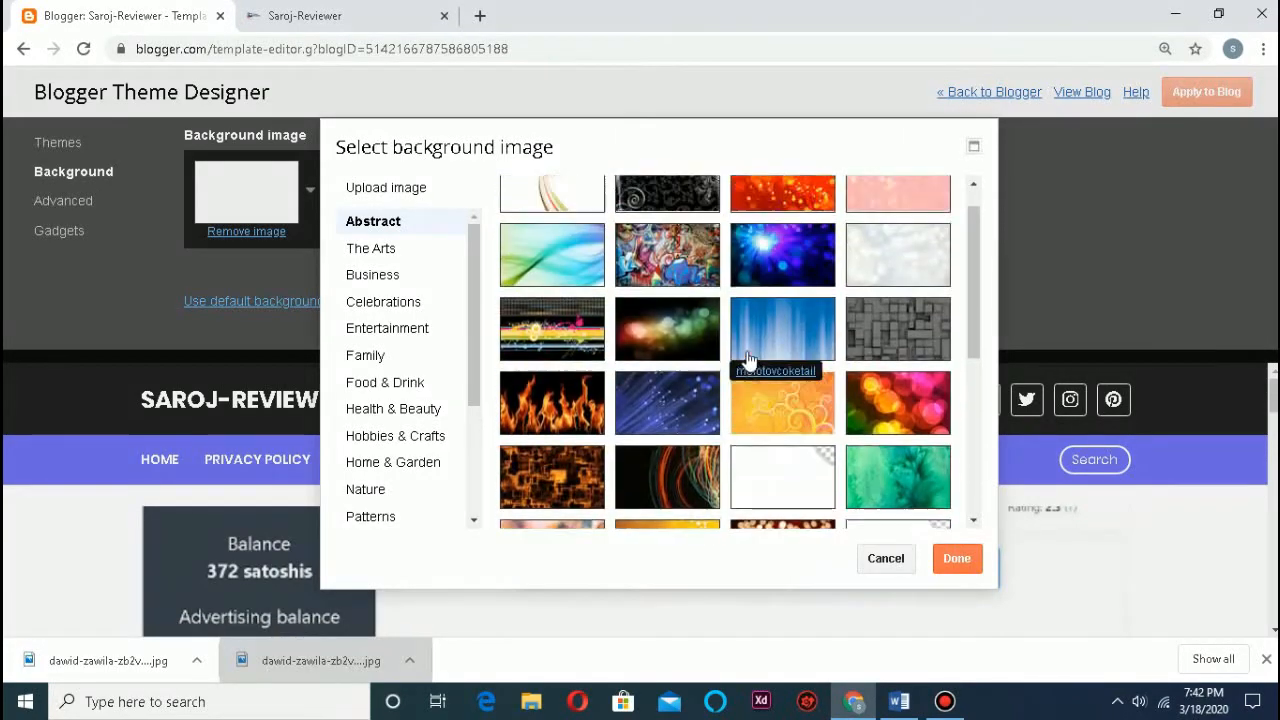
scroll(748, 358, up, 1)
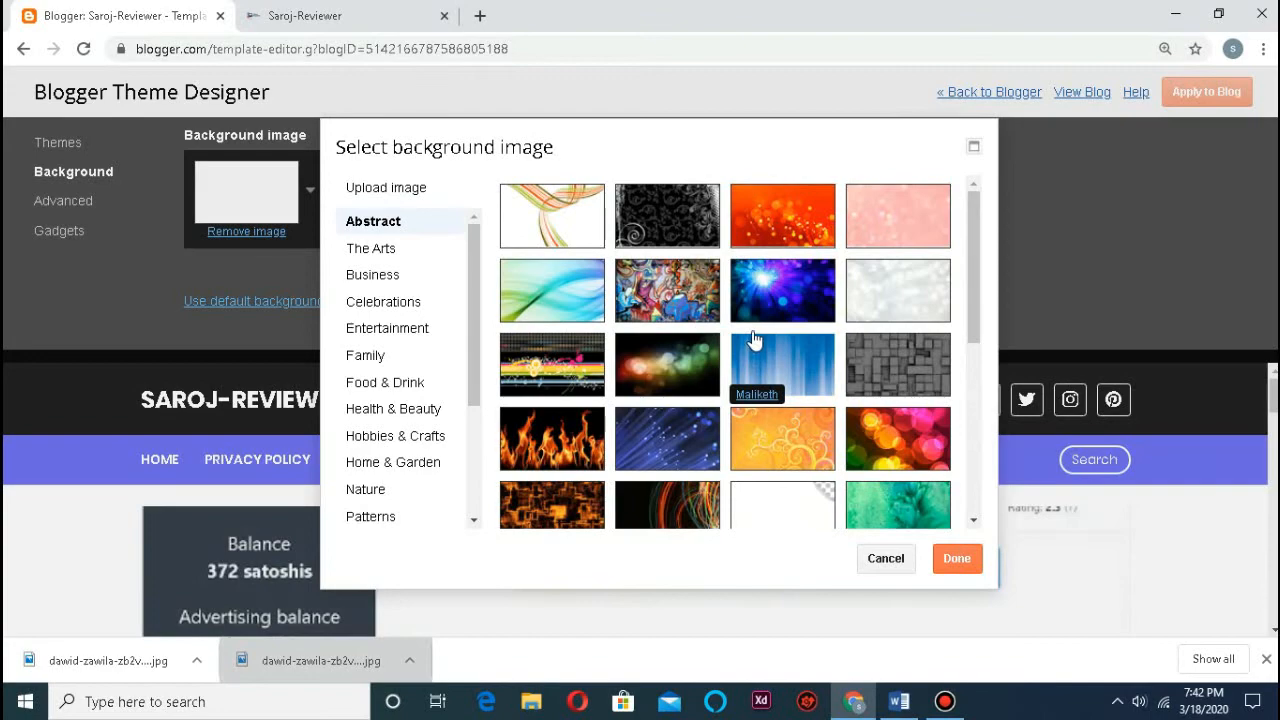
click(415, 190)
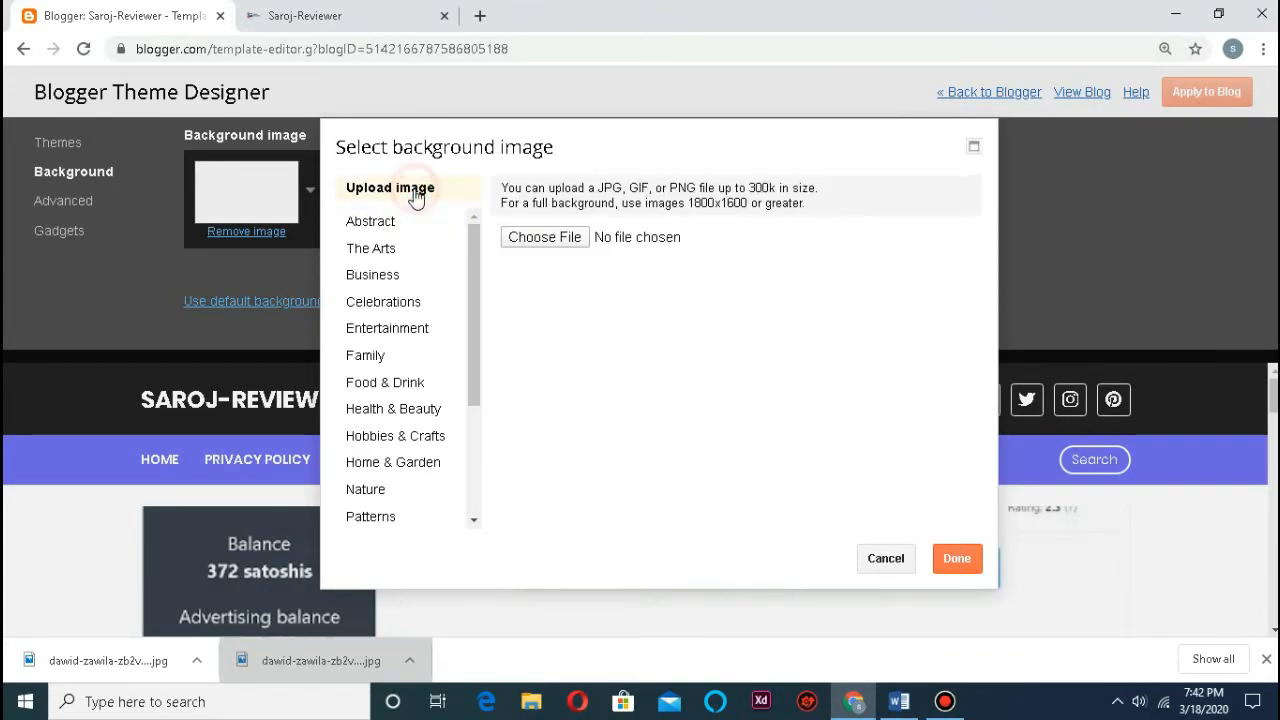
click(575, 242)
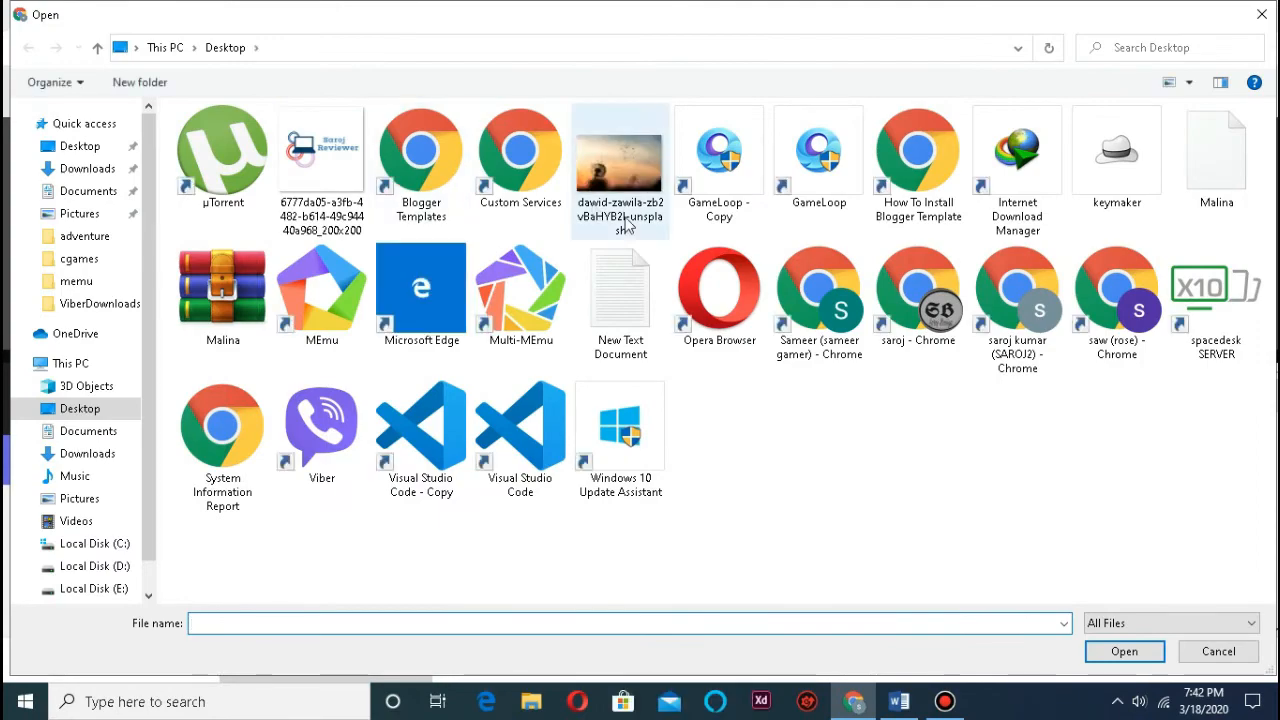
click(610, 210)
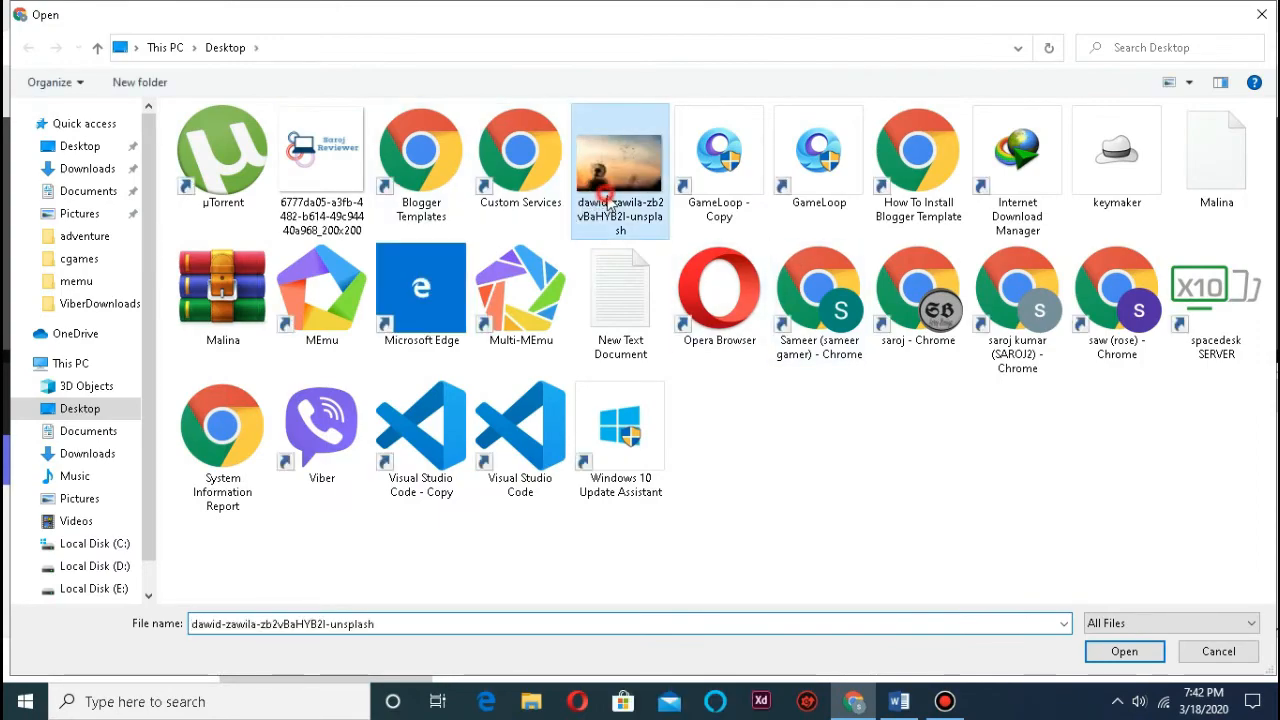
click(1095, 653)
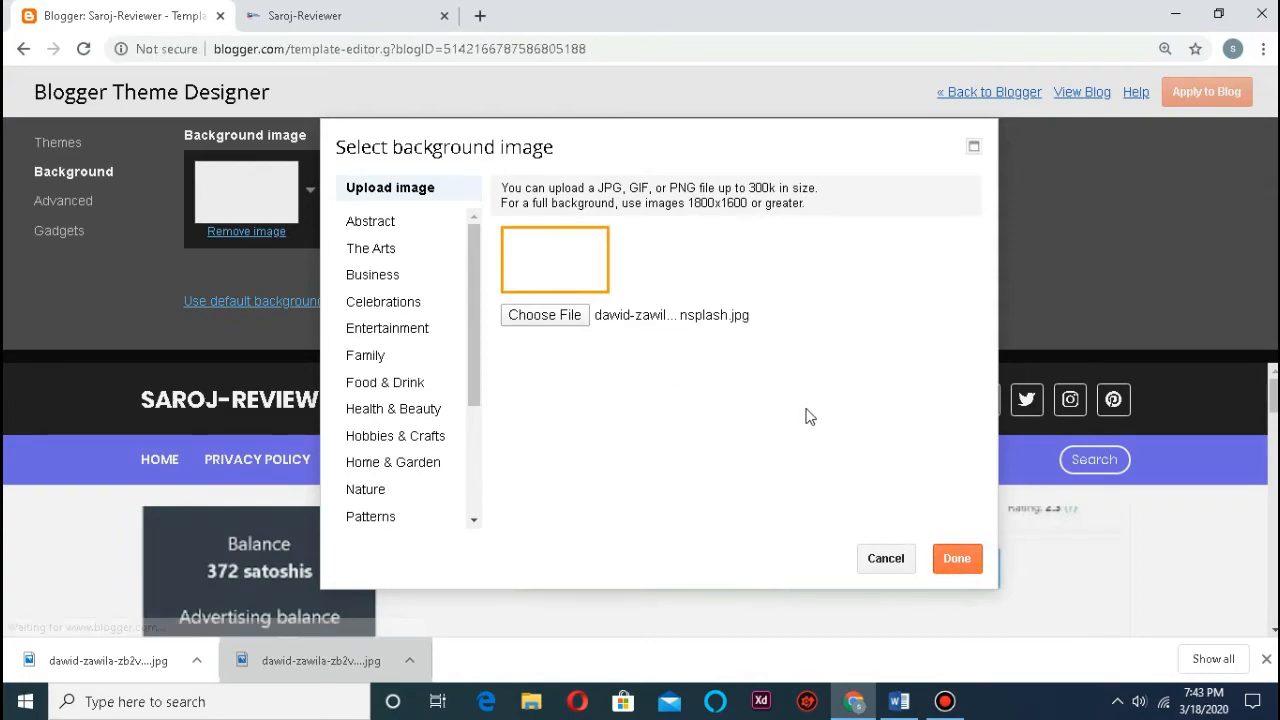
click(957, 560)
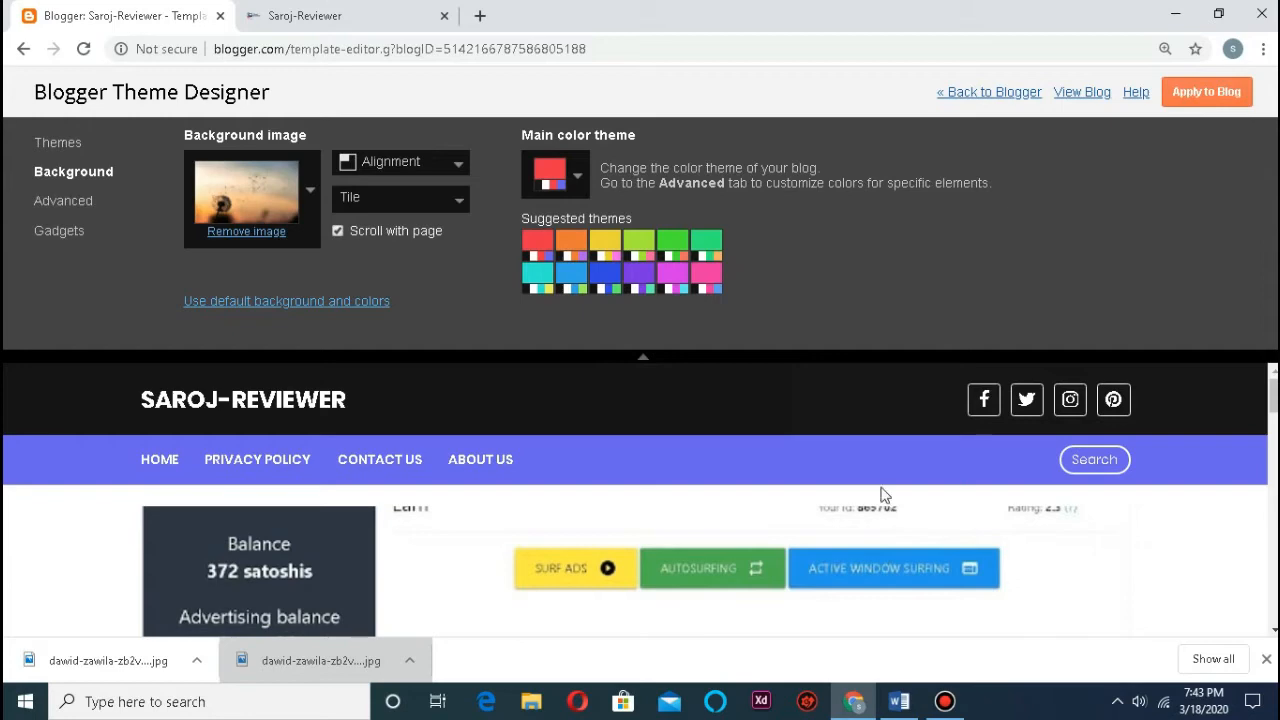
click(1207, 93)
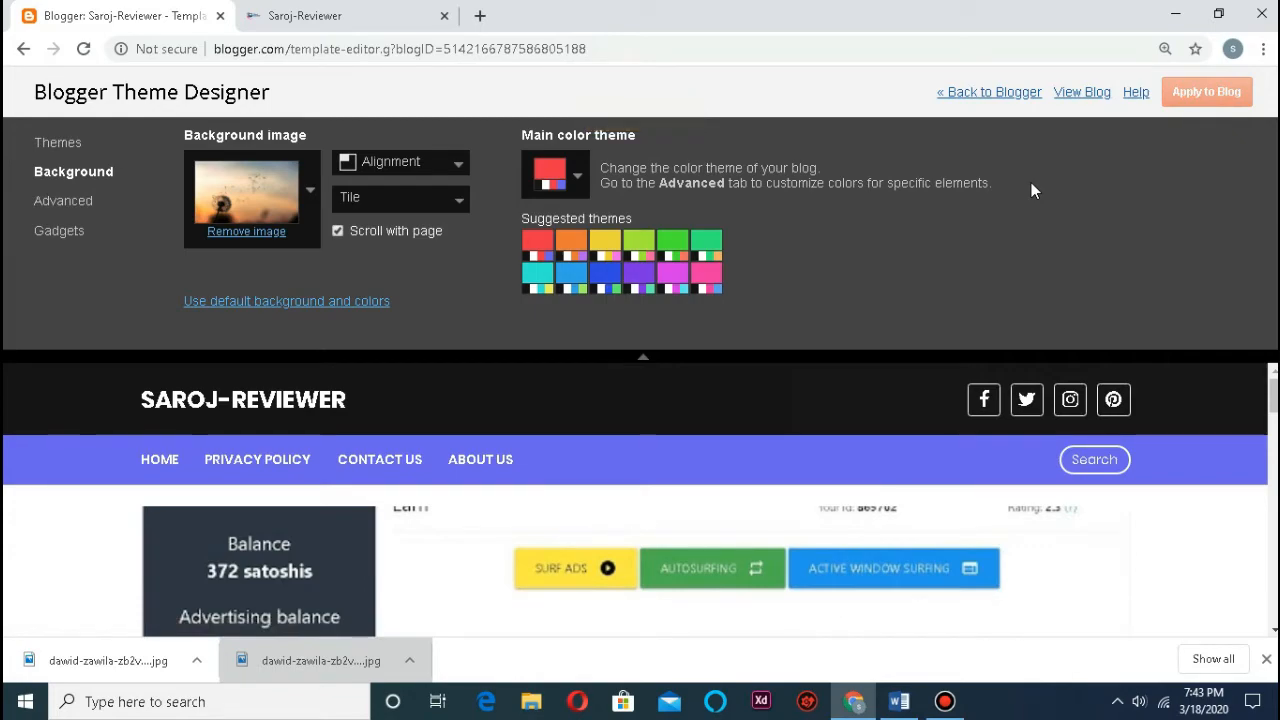
- Look through the blog preview in the Theme Designer to check how the background image is displayed
scroll(775, 462, down, 5)
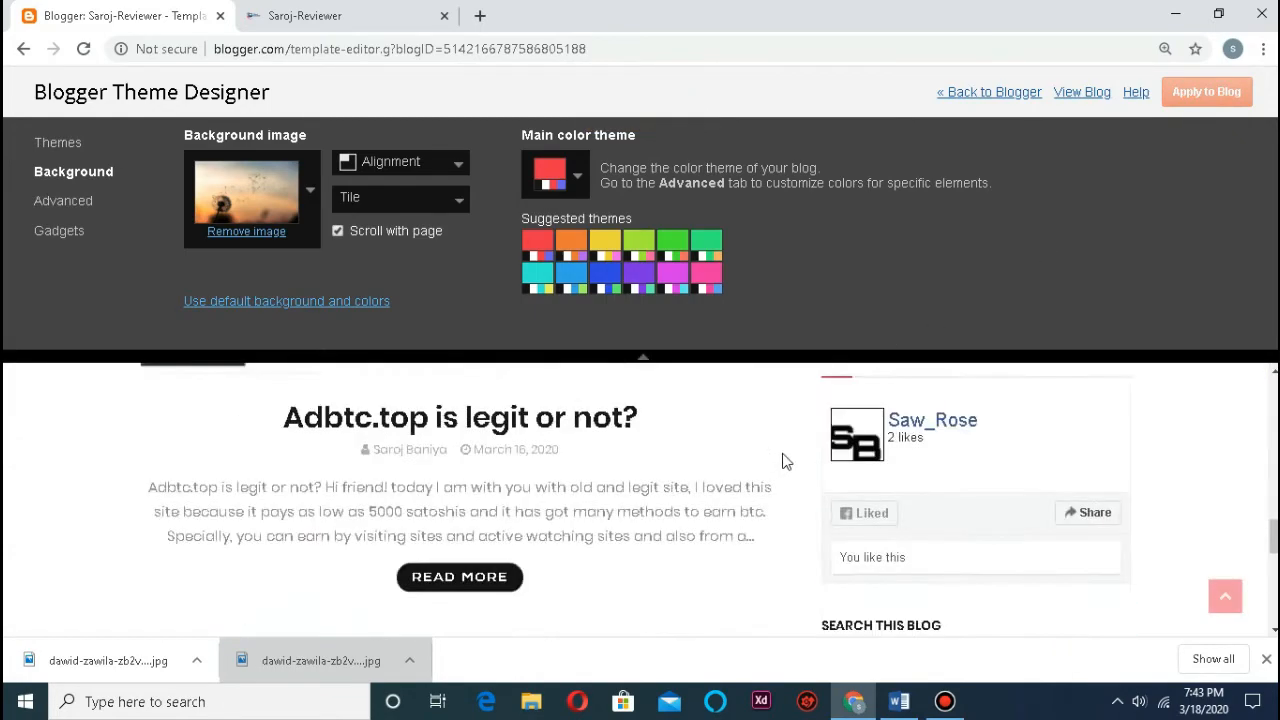
scroll(789, 455, up, 5)
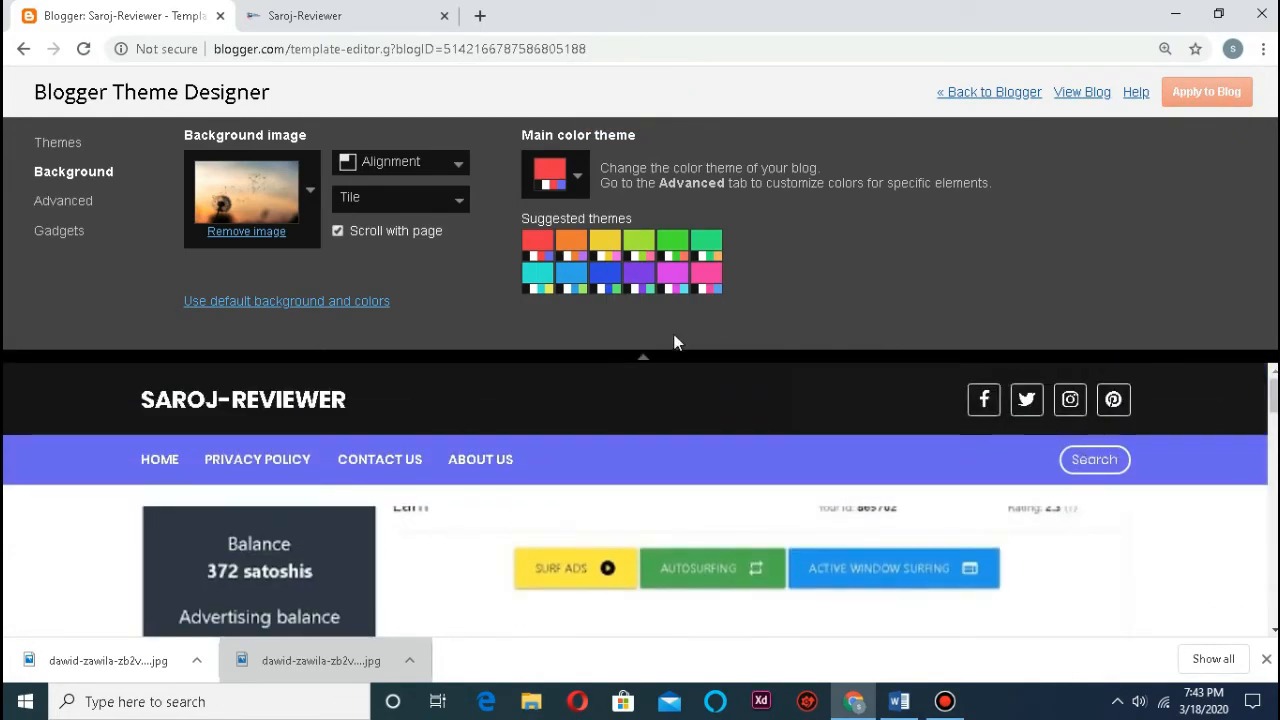
scroll(548, 515, down, 10)
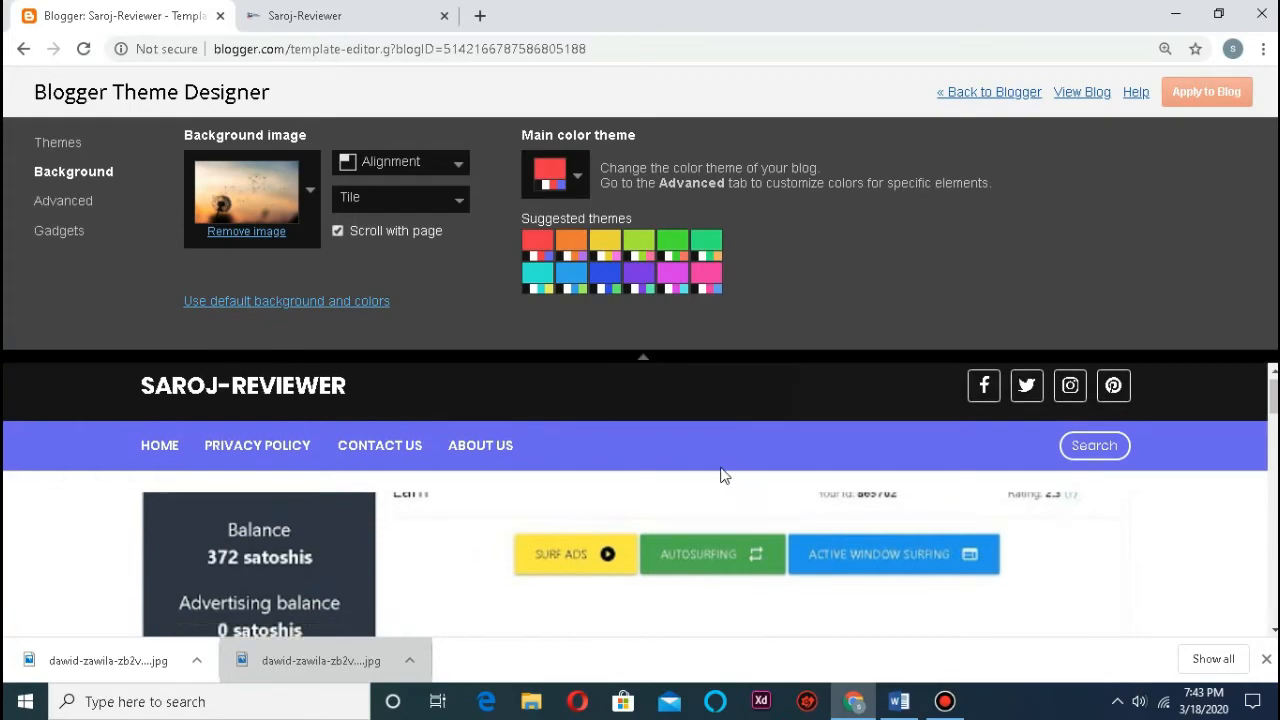
scroll(548, 516, up, 10)
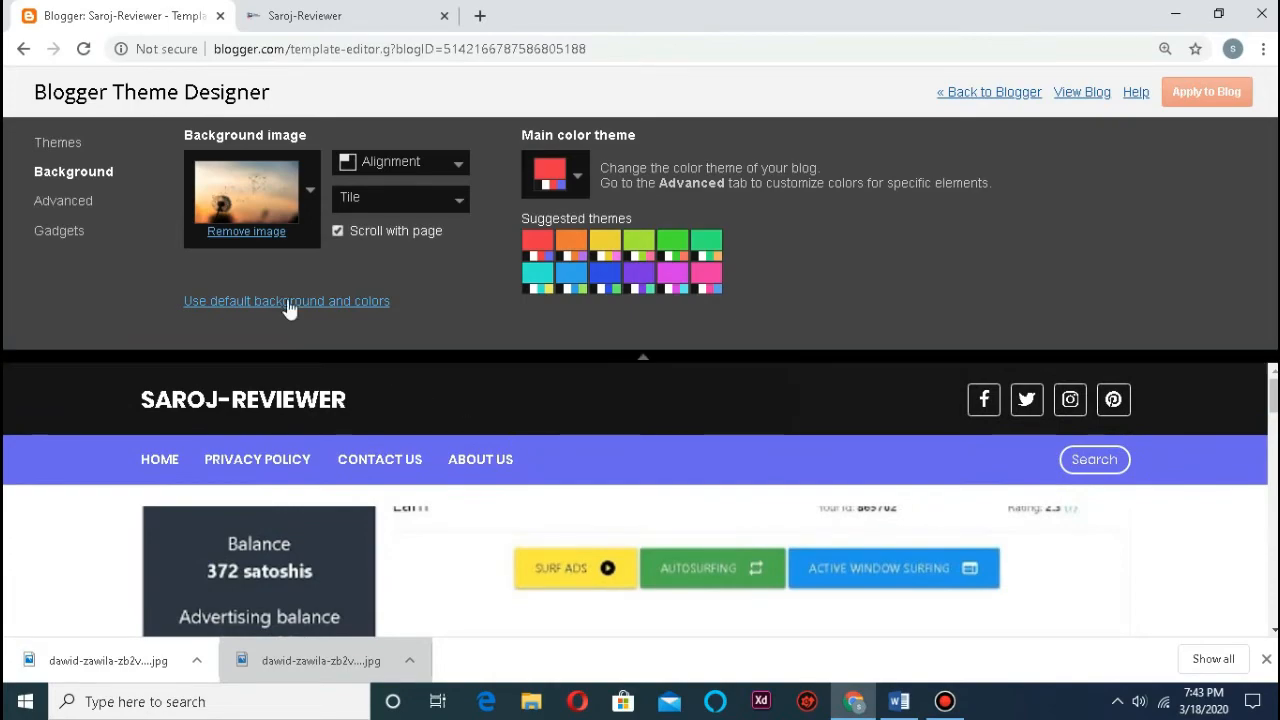
scroll(577, 449, down, 6)
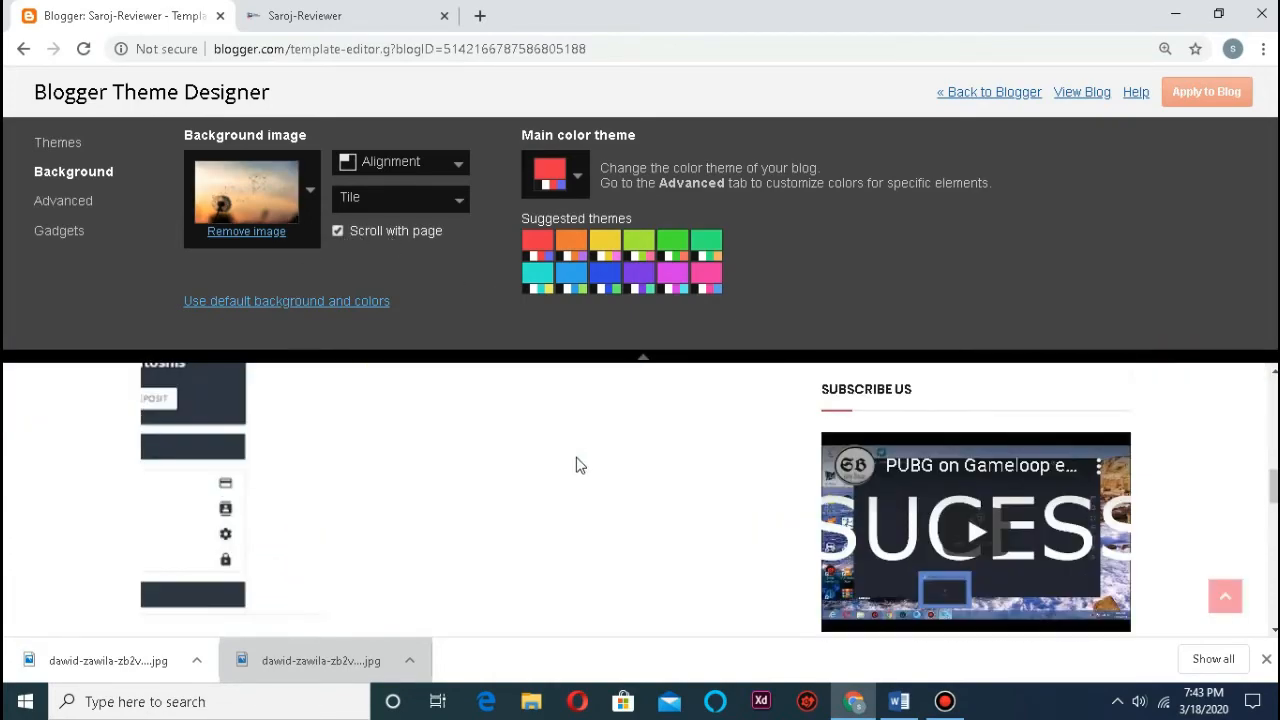
scroll(580, 463, up, 6)
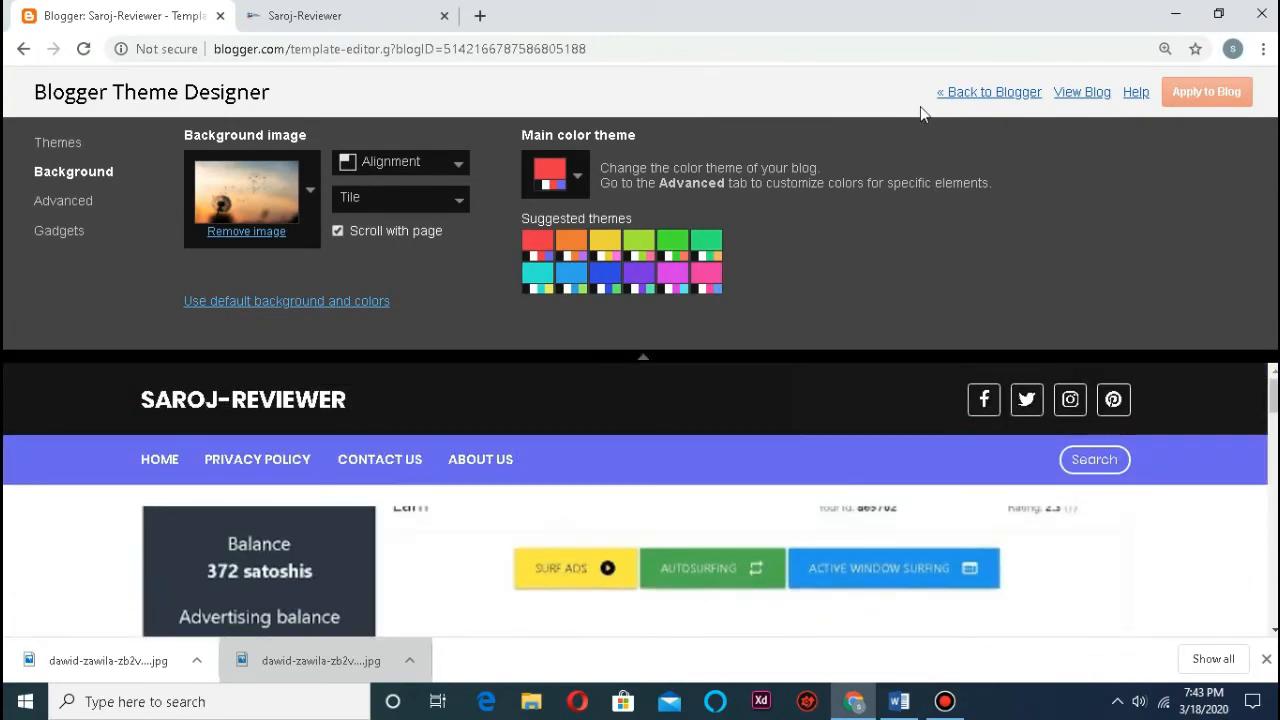
- Open the live blog and inspect the whole page for the background image, then close the extra blog tab and return to the Theme Designer
click(1080, 93)
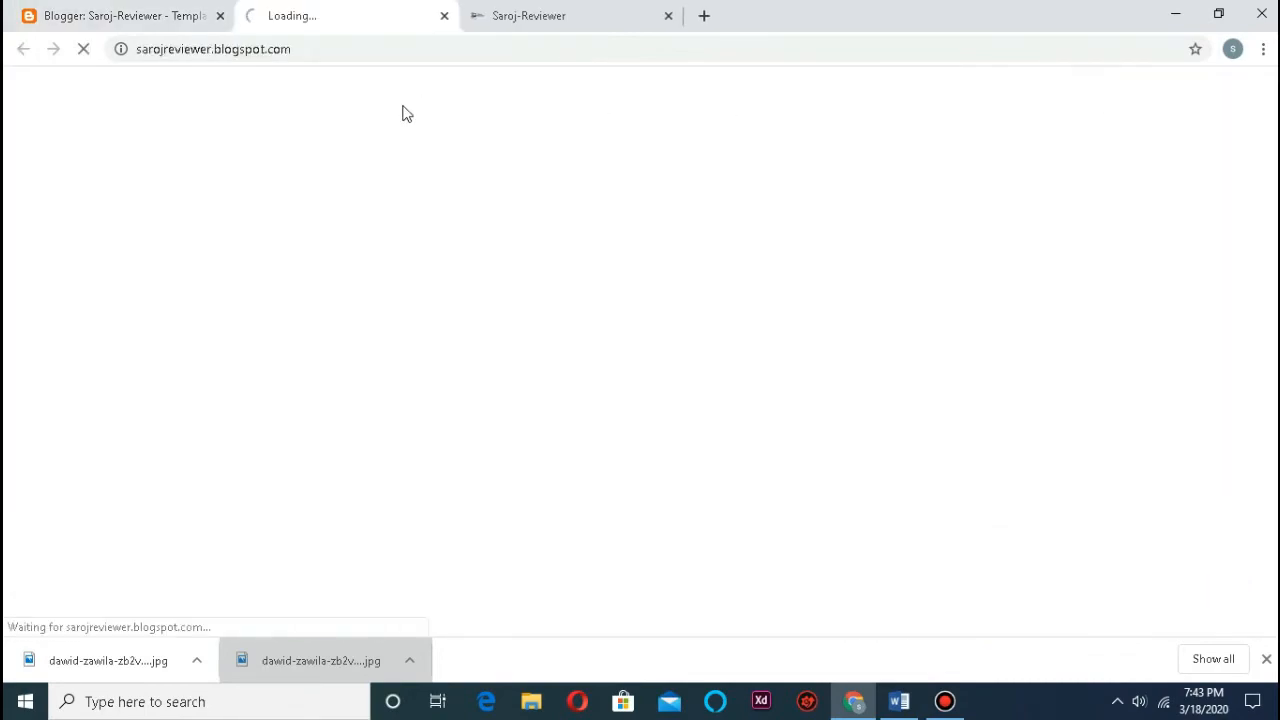
scroll(440, 170, down, 5)
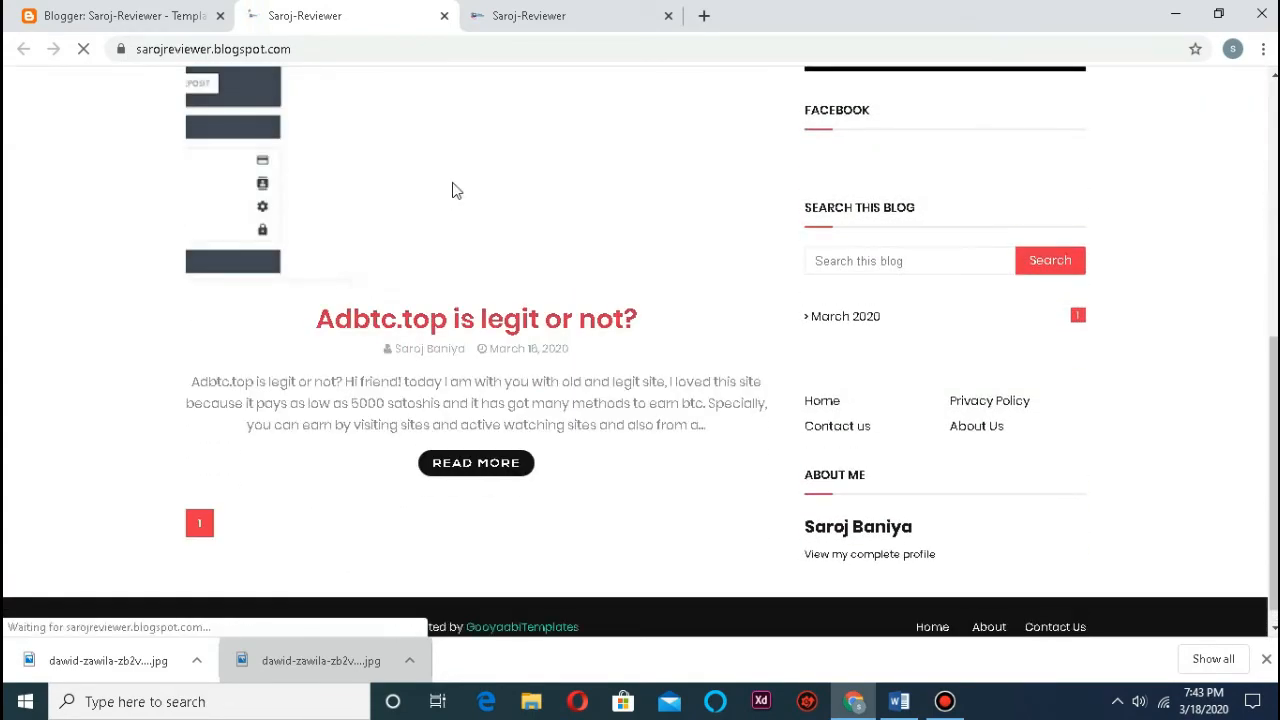
scroll(455, 192, up, 1)
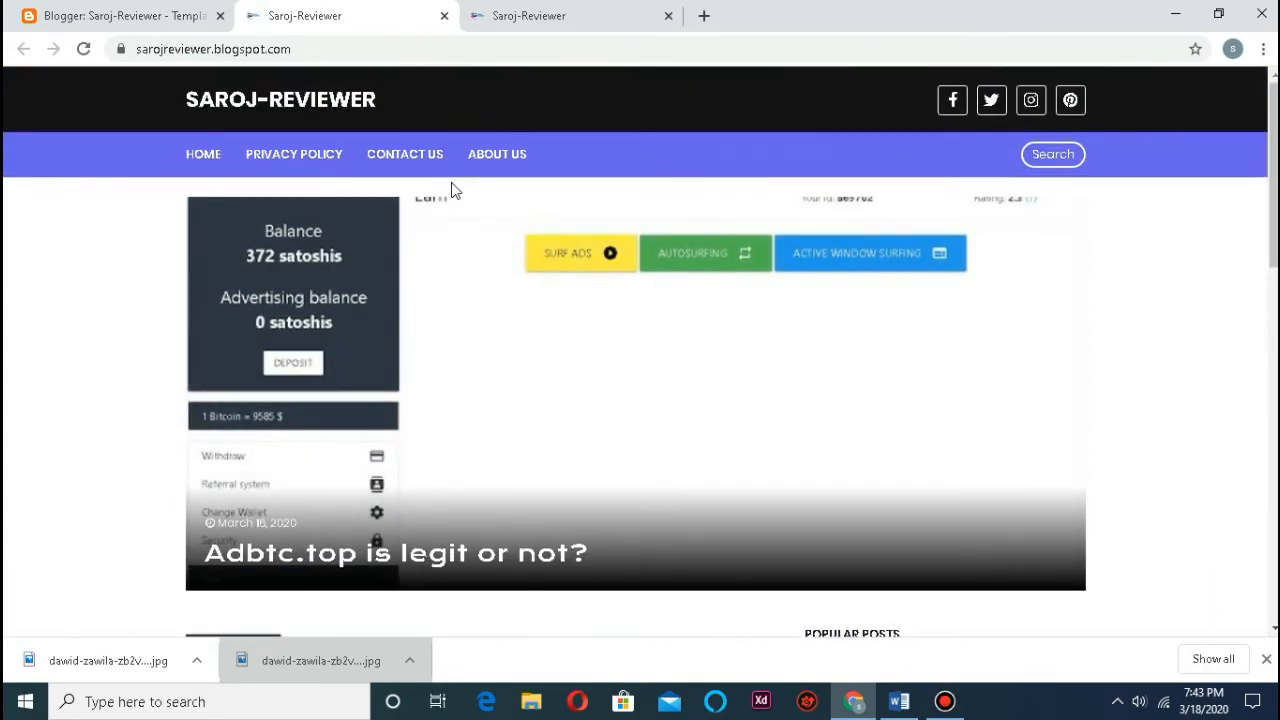
scroll(453, 234, down, 1)
scroll(453, 234, down, 3)
scroll(894, 206, down, 3)
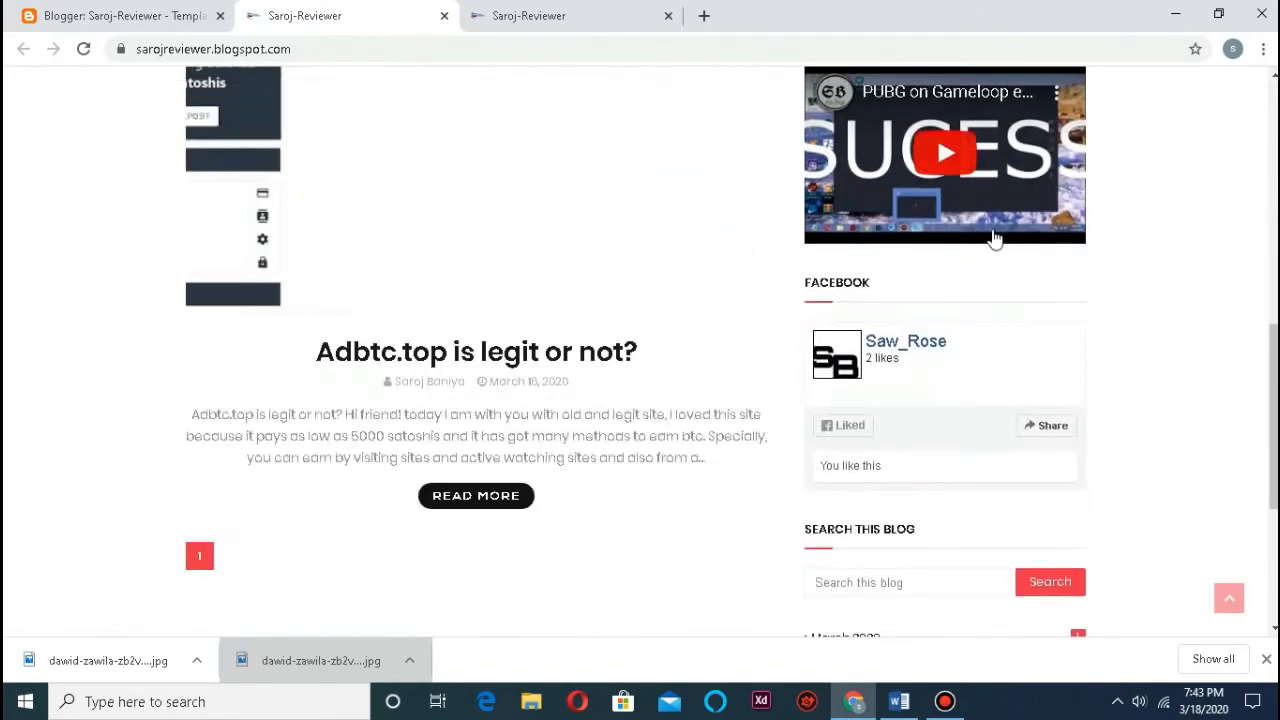
scroll(794, 280, up, 6)
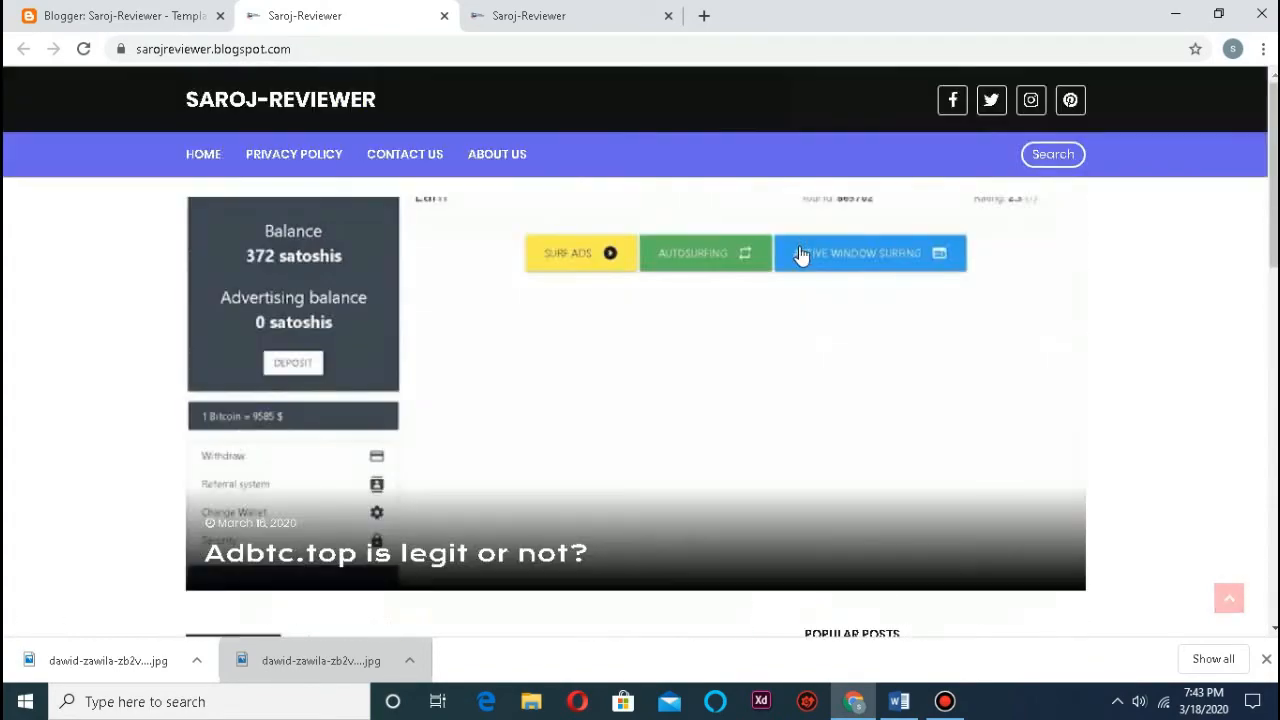
click(487, 8)
click(668, 15)
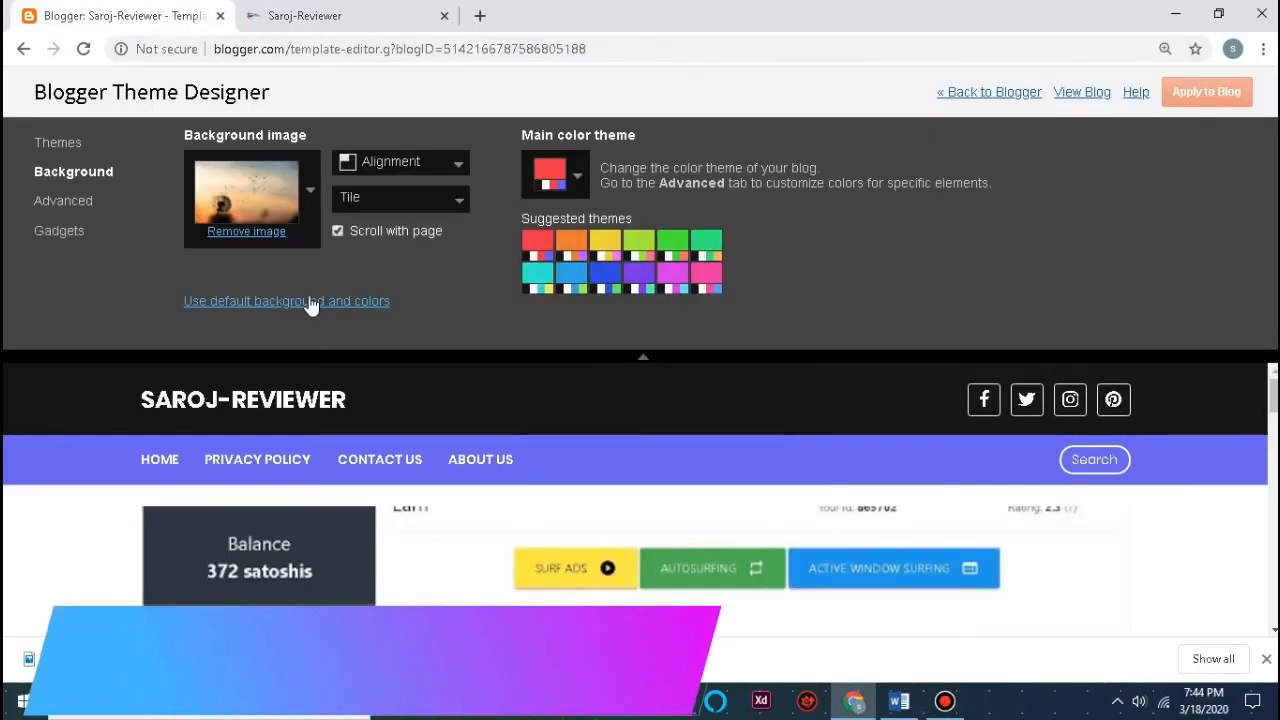
- Remove the dandelion background image from the theme, confirm the removal and apply the change to the blog
scroll(696, 553, down, 1)
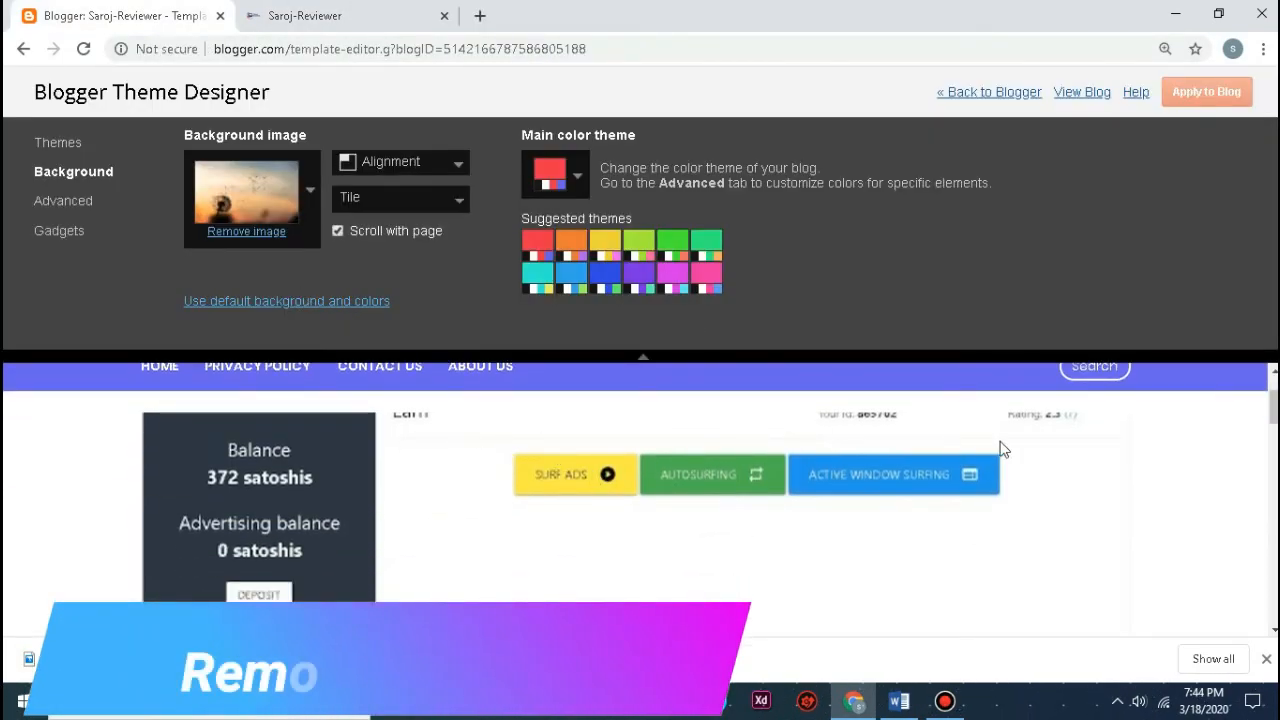
scroll(1151, 481, down, 2)
scroll(957, 458, up, 3)
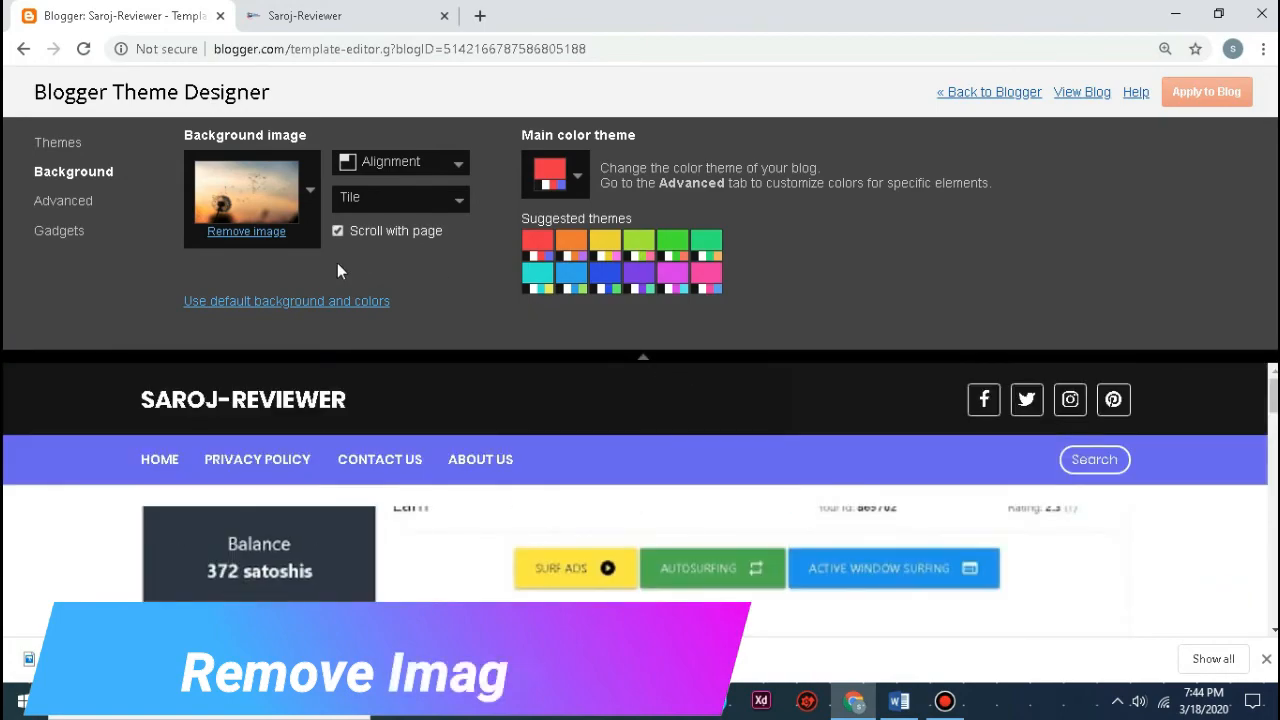
click(266, 236)
click(726, 155)
click(270, 234)
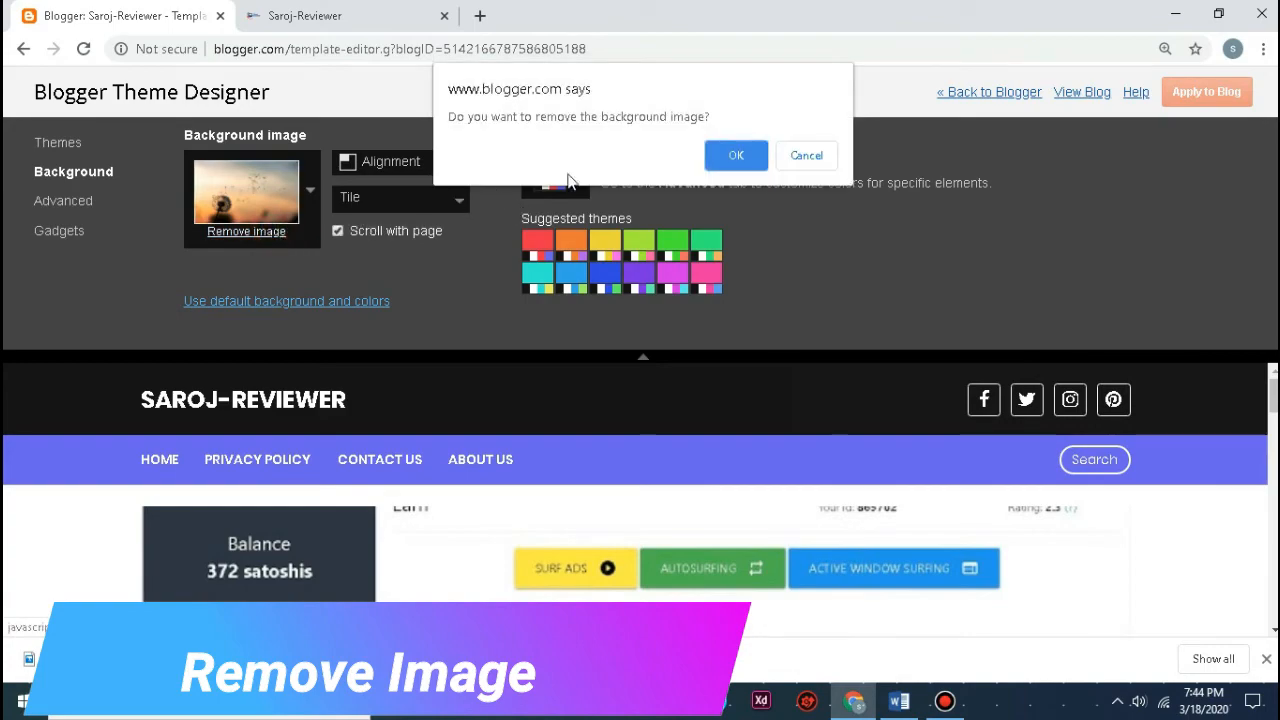
click(732, 157)
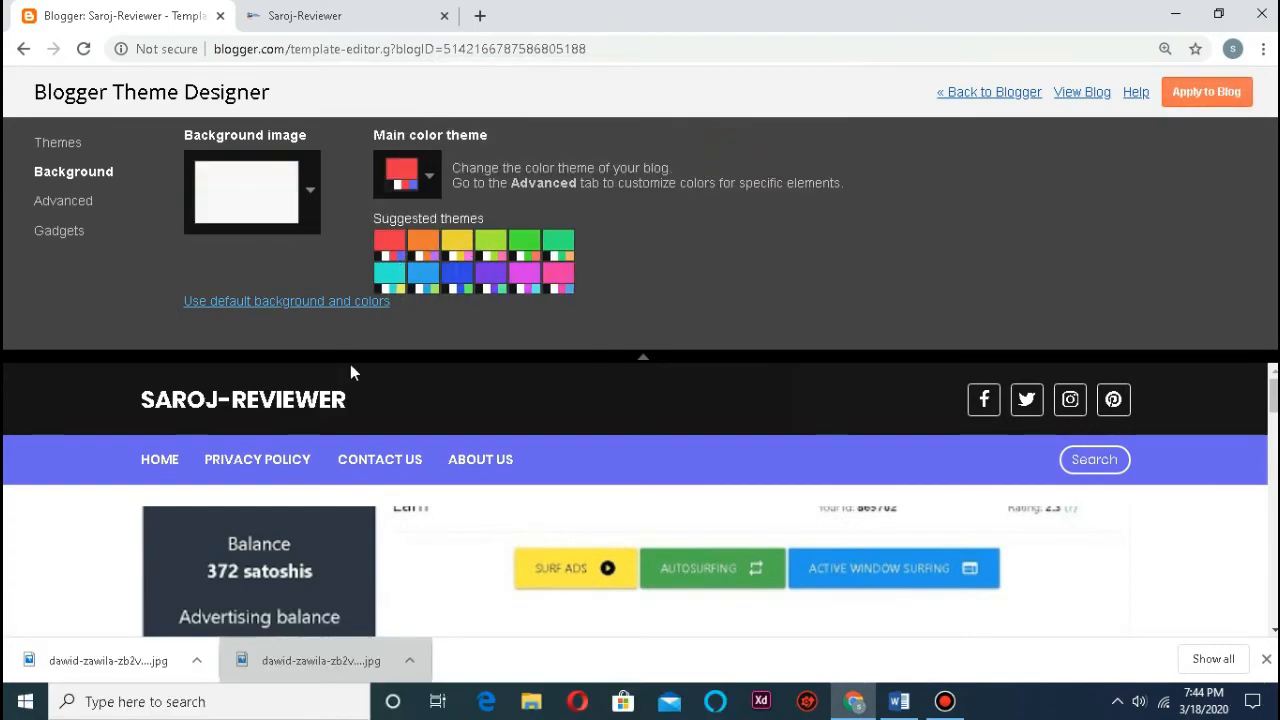
click(1230, 93)
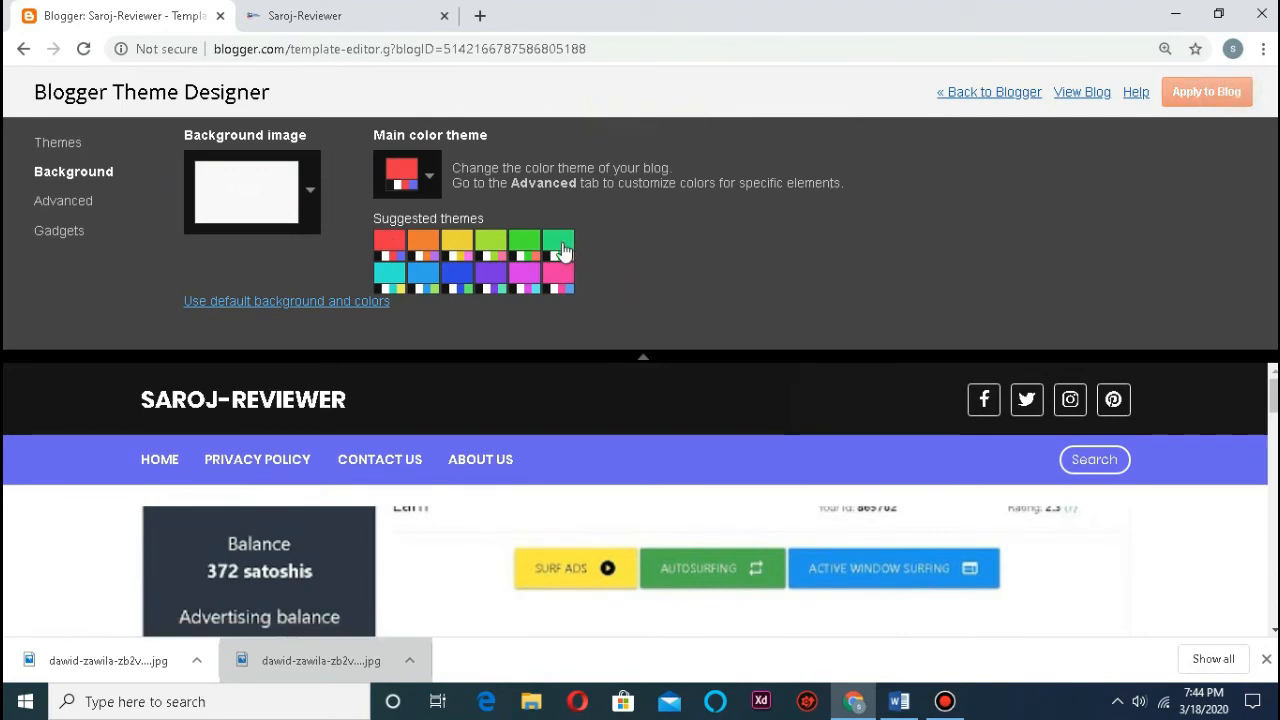
- Open the live blog in a new tab, leave the Theme Designer for Blogger, and examine the blog page without the background image
click(1080, 92)
click(95, 12)
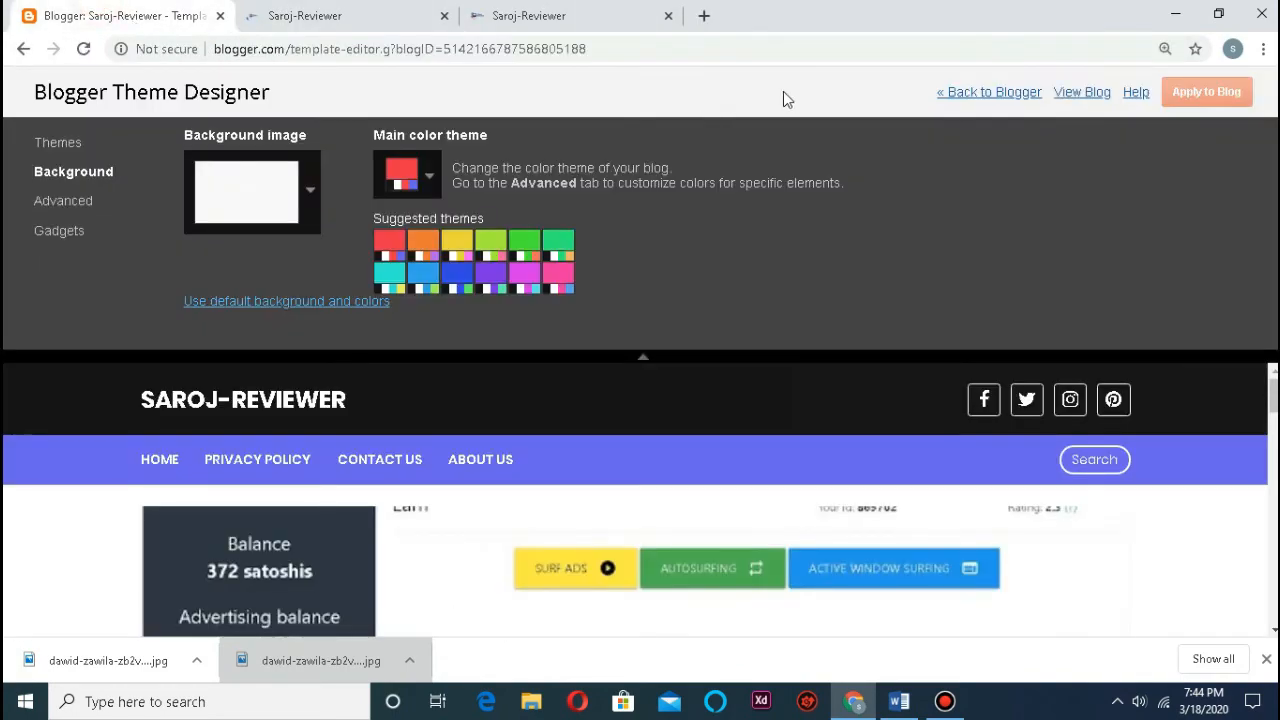
click(957, 92)
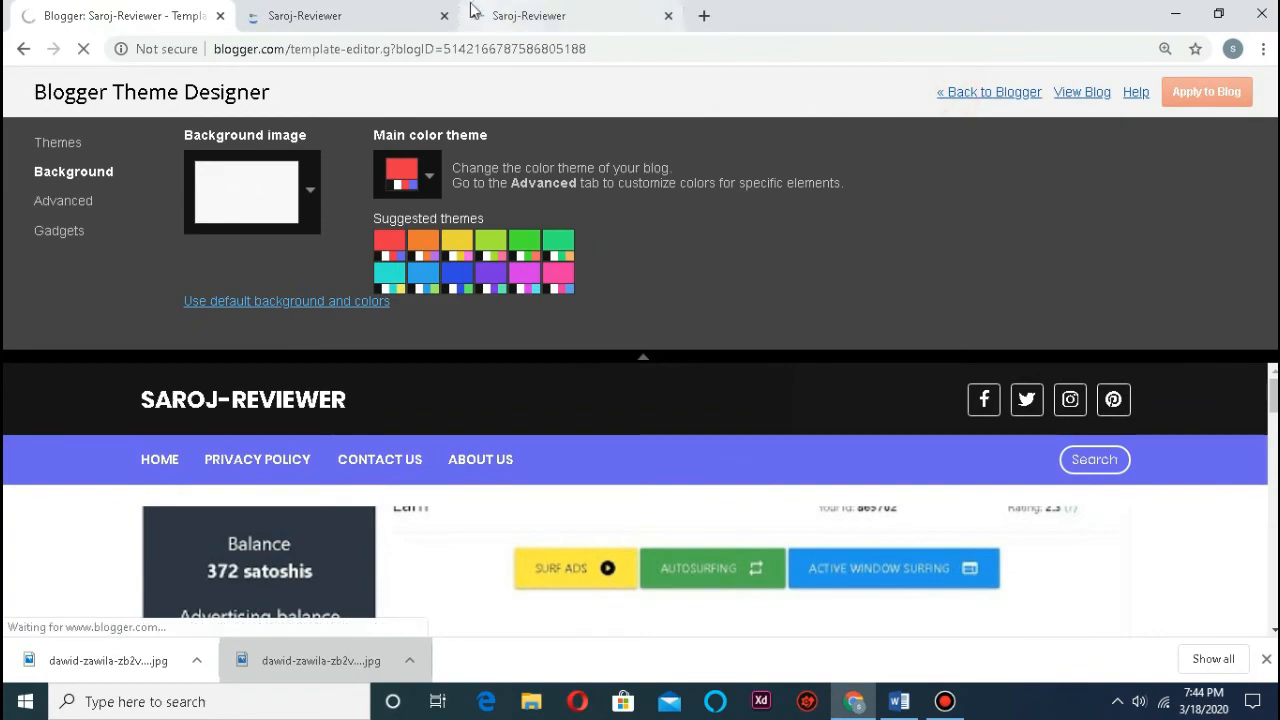
click(355, 15)
scroll(690, 351, up, 4)
scroll(640, 336, down, 11)
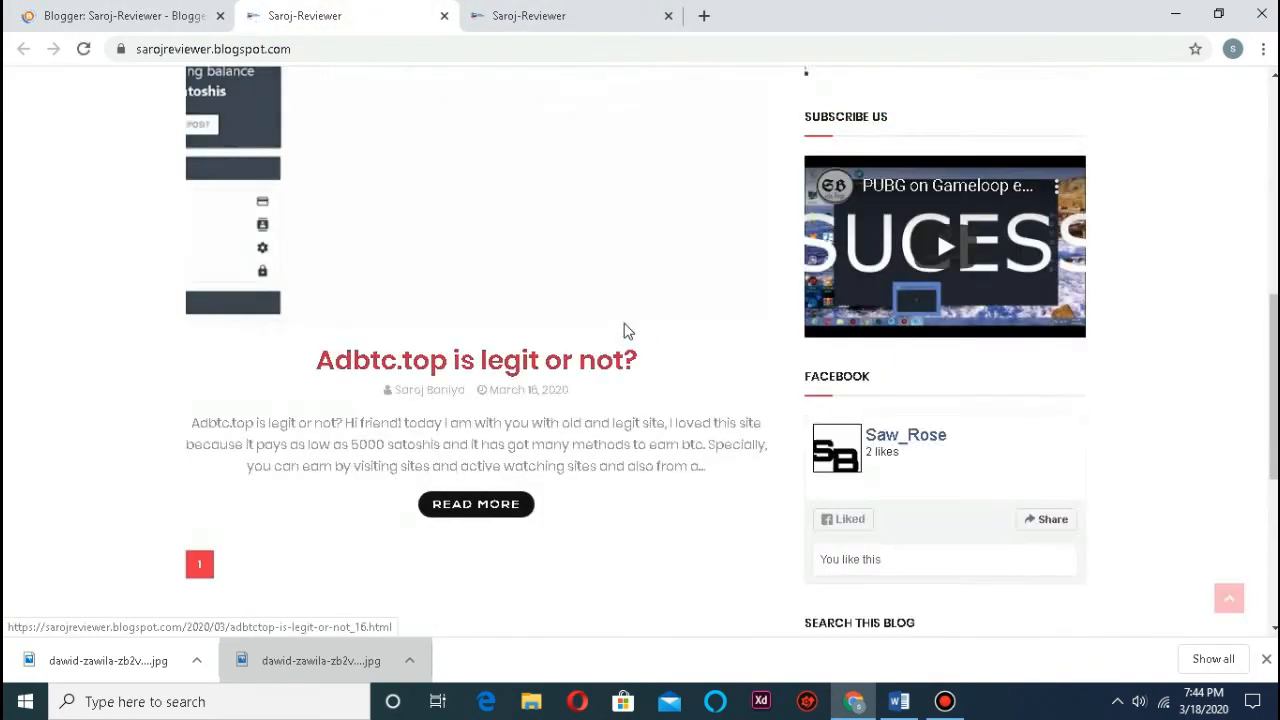
- Review the live blog from its header down to the Adbtc.top post and back to check the plain background
scroll(575, 305, up, 6)
scroll(561, 296, up, 5)
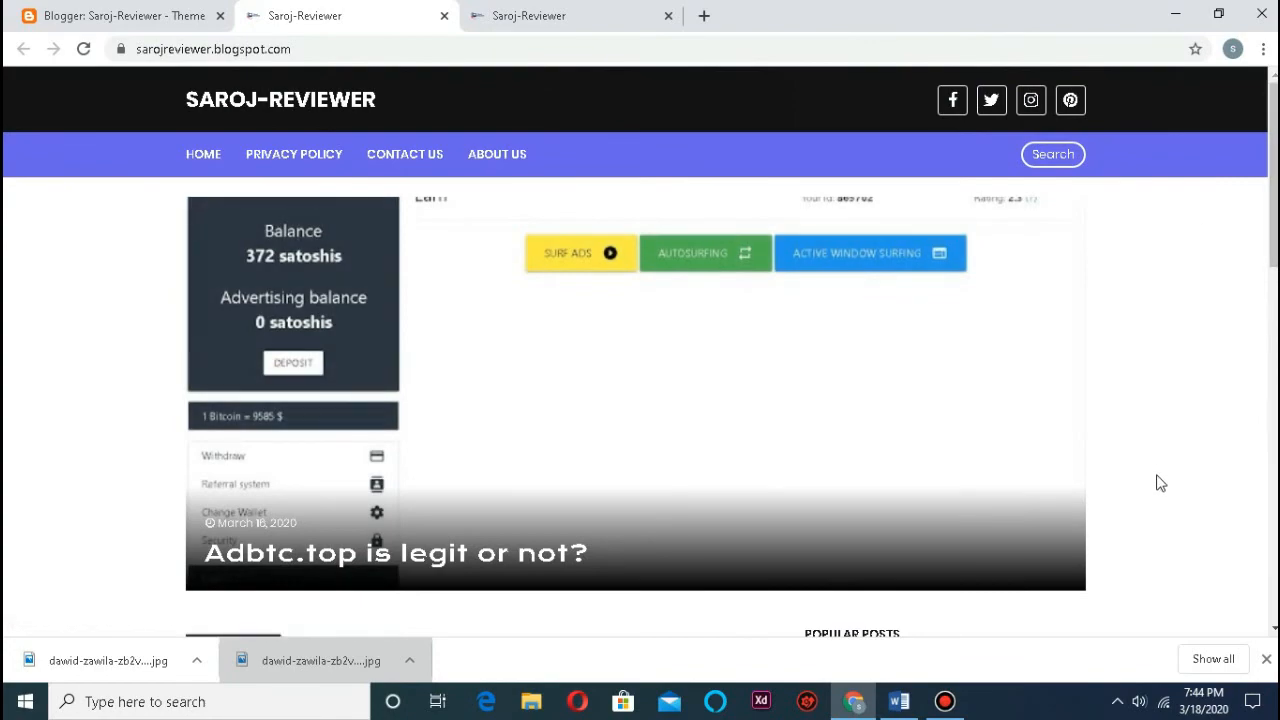
scroll(460, 390, down, 10)
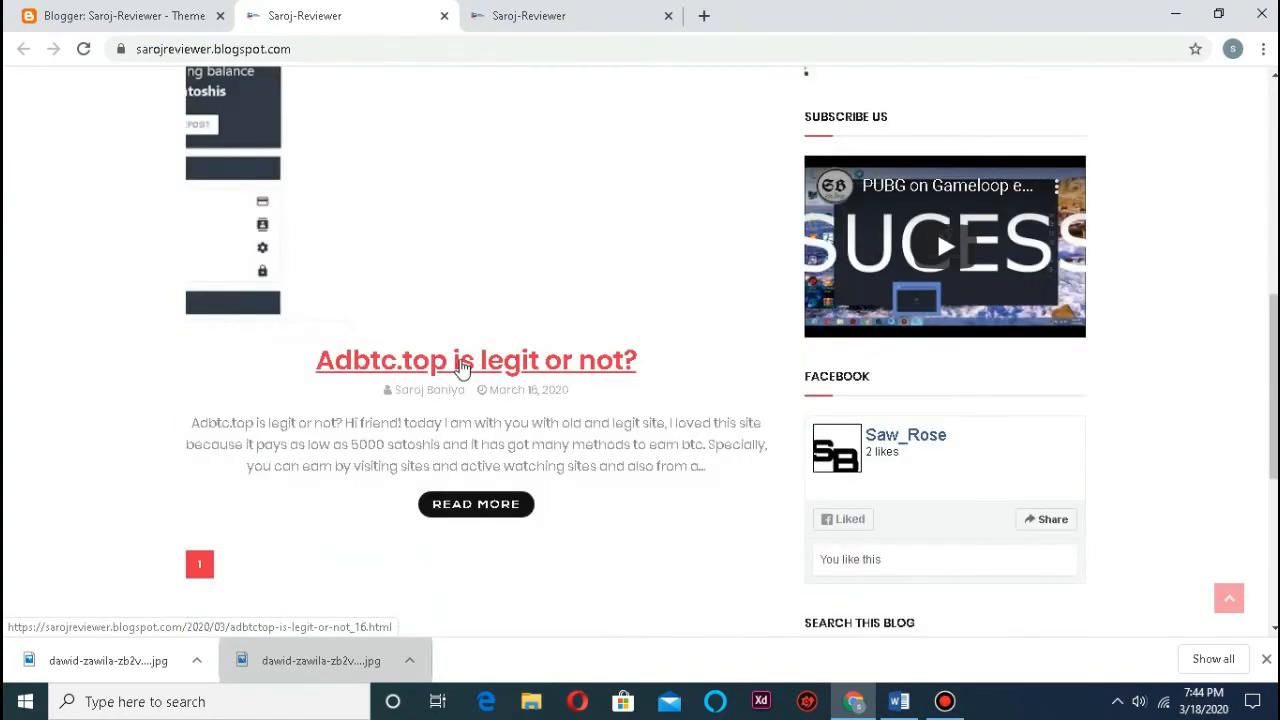
scroll(447, 375, up, 10)
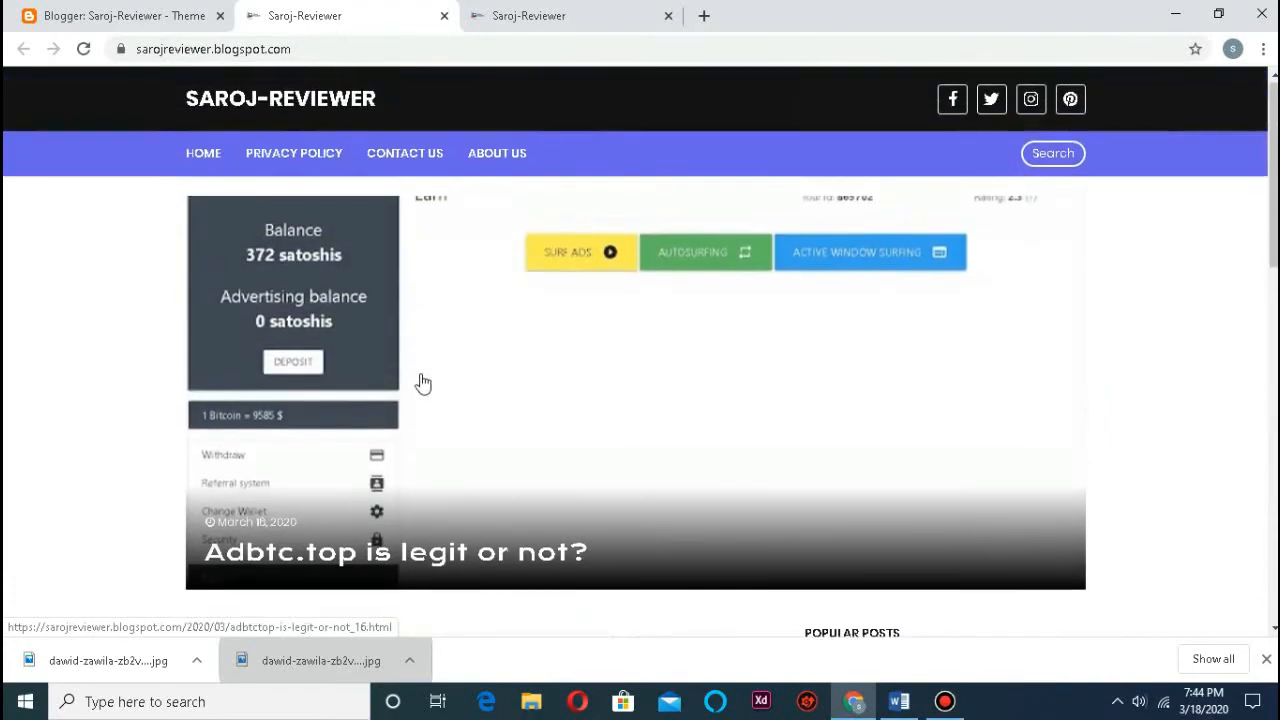
- Close both live blog tabs and open the list of all posts in the Blogger dashboard
click(130, 12)
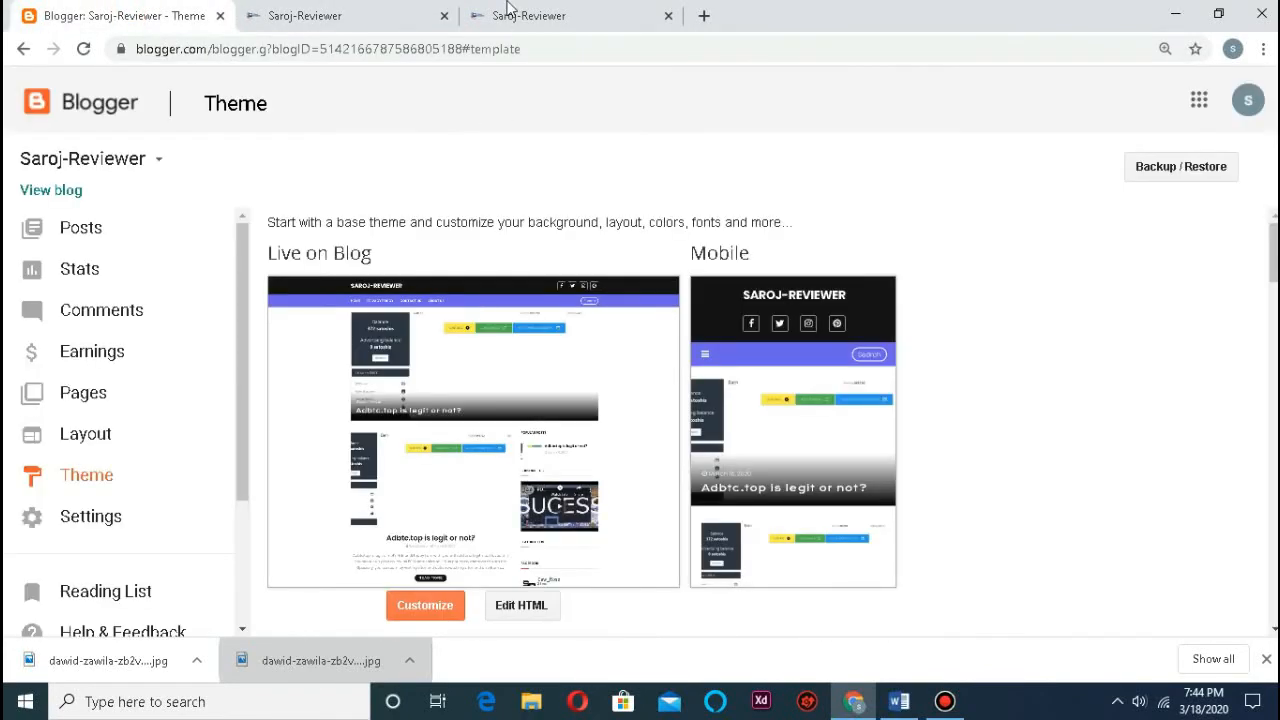
click(408, 16)
click(445, 16)
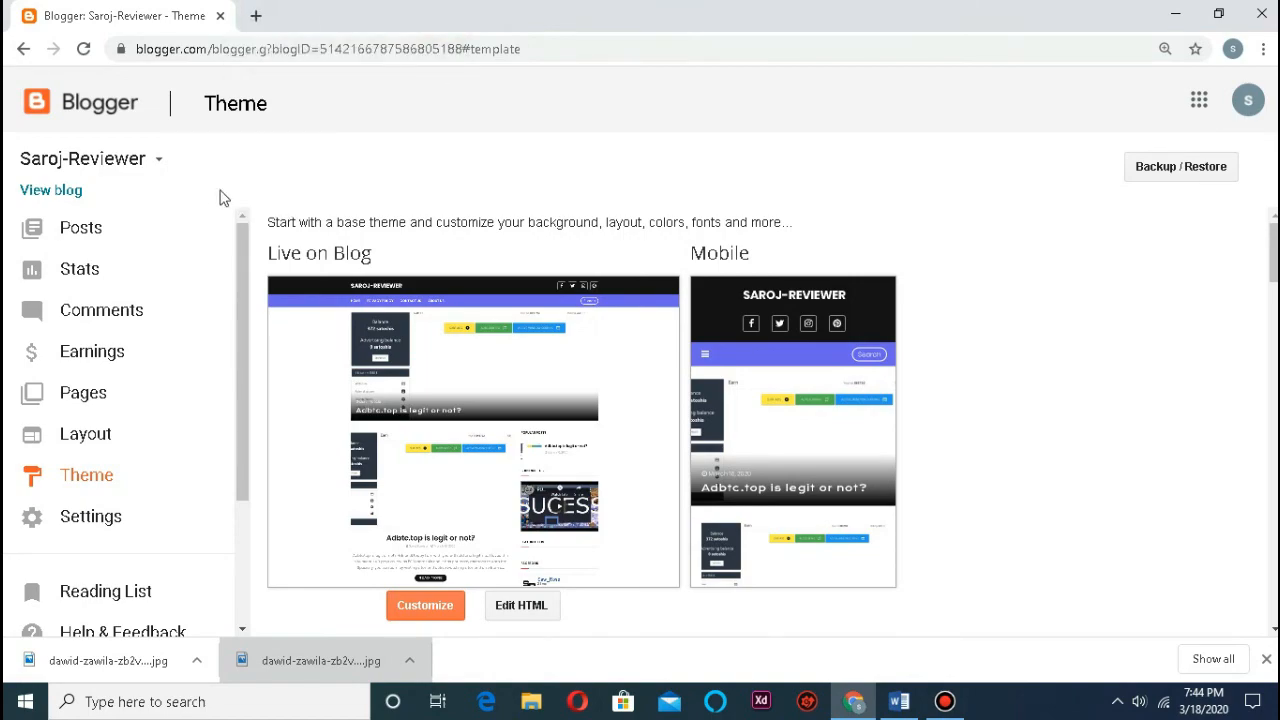
click(112, 262)
click(112, 233)
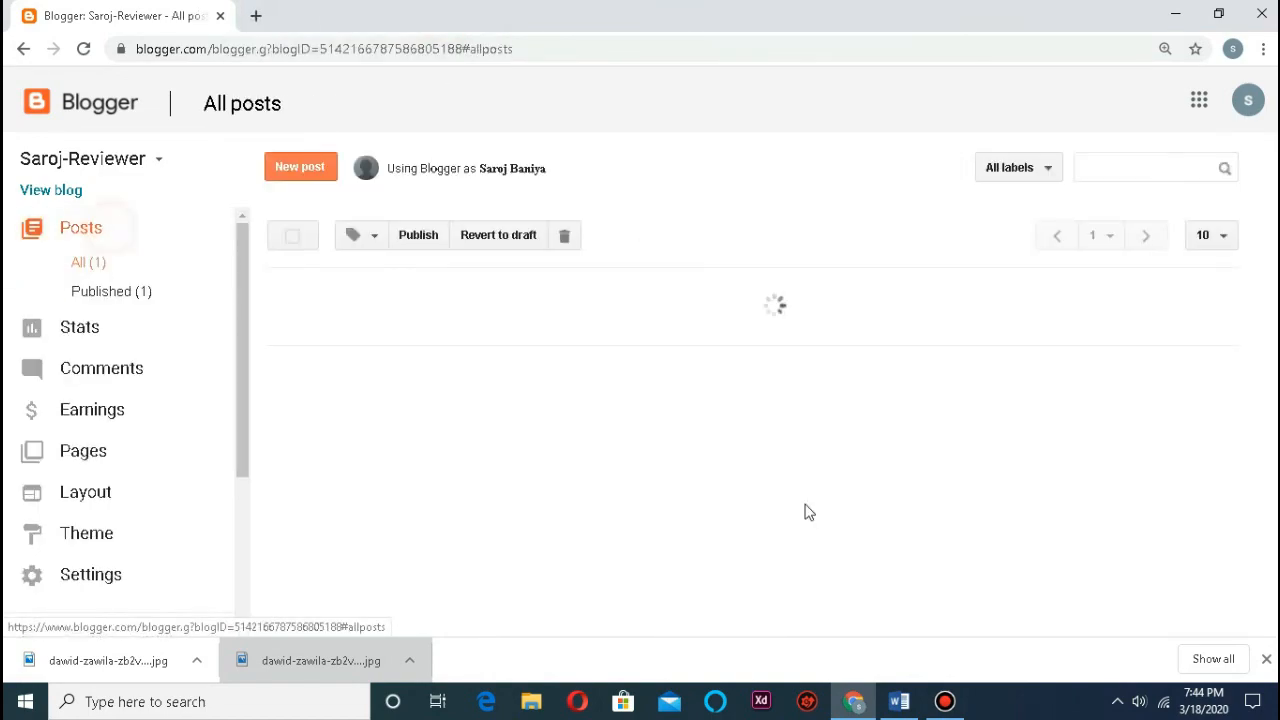
- Switch to the blogger document in Word and strike through the list item "How to add header and background image?"
click(899, 701)
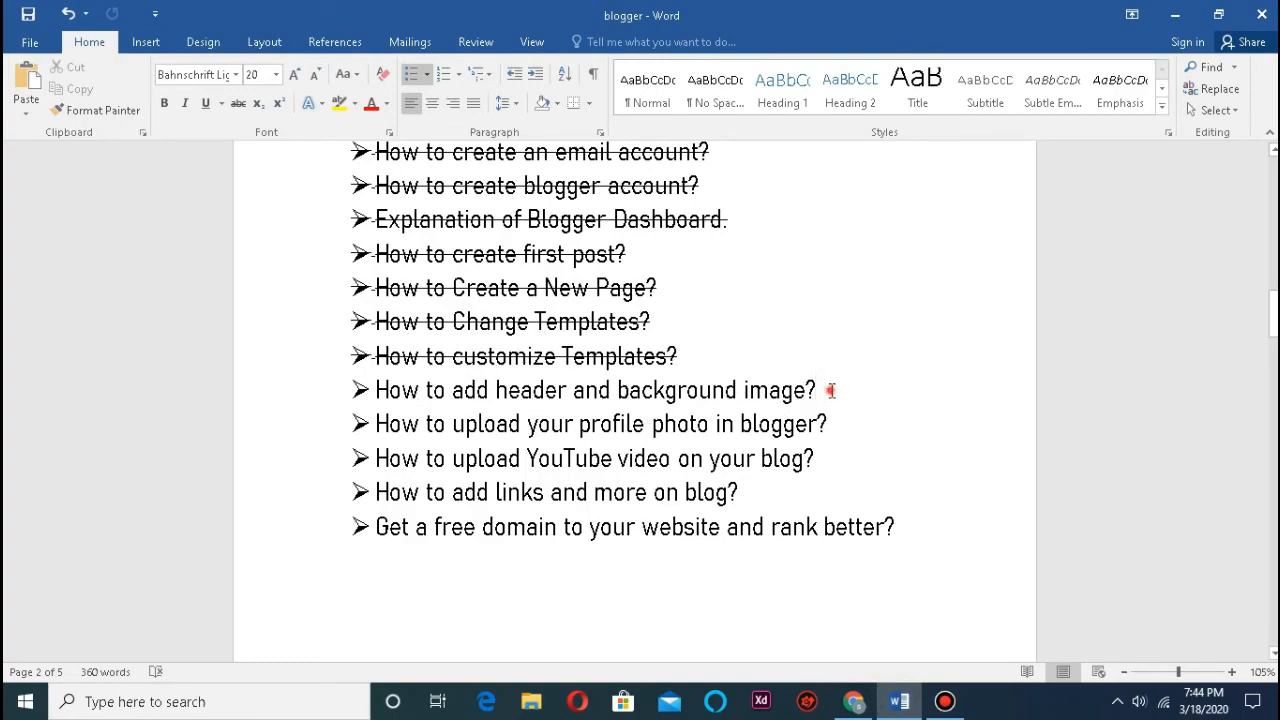
drag(830, 390, 373, 390)
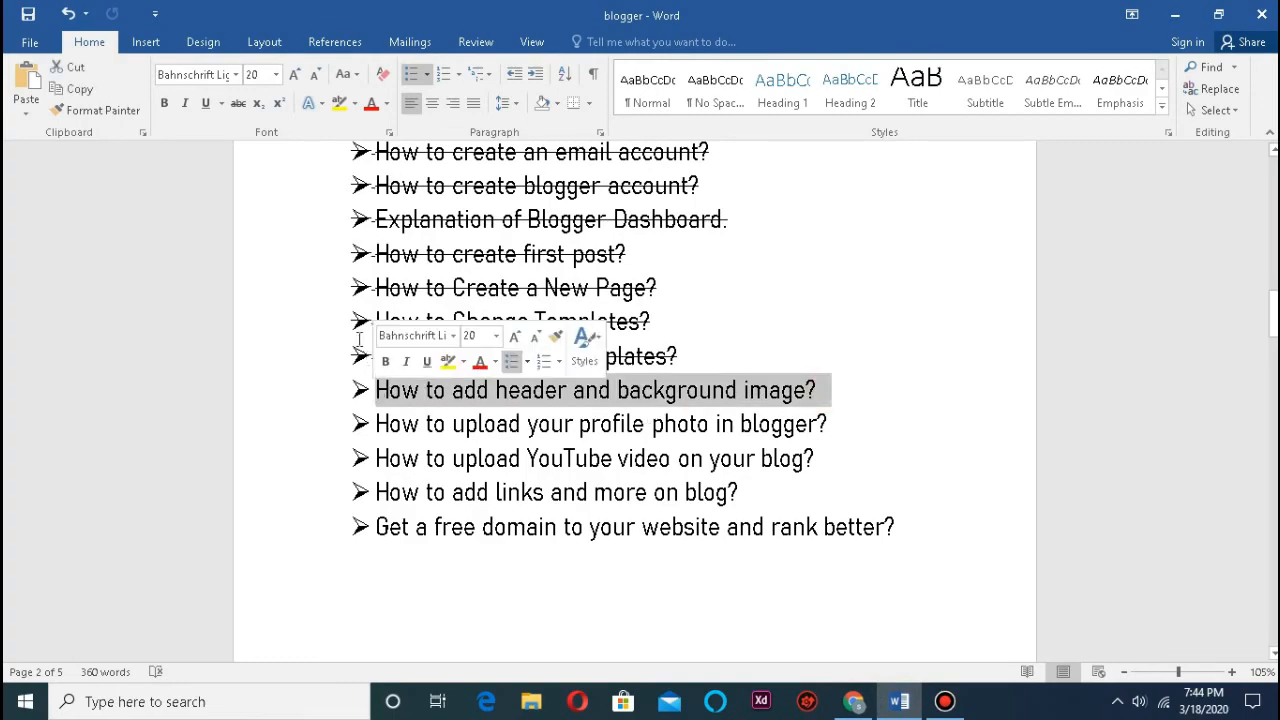
click(234, 106)
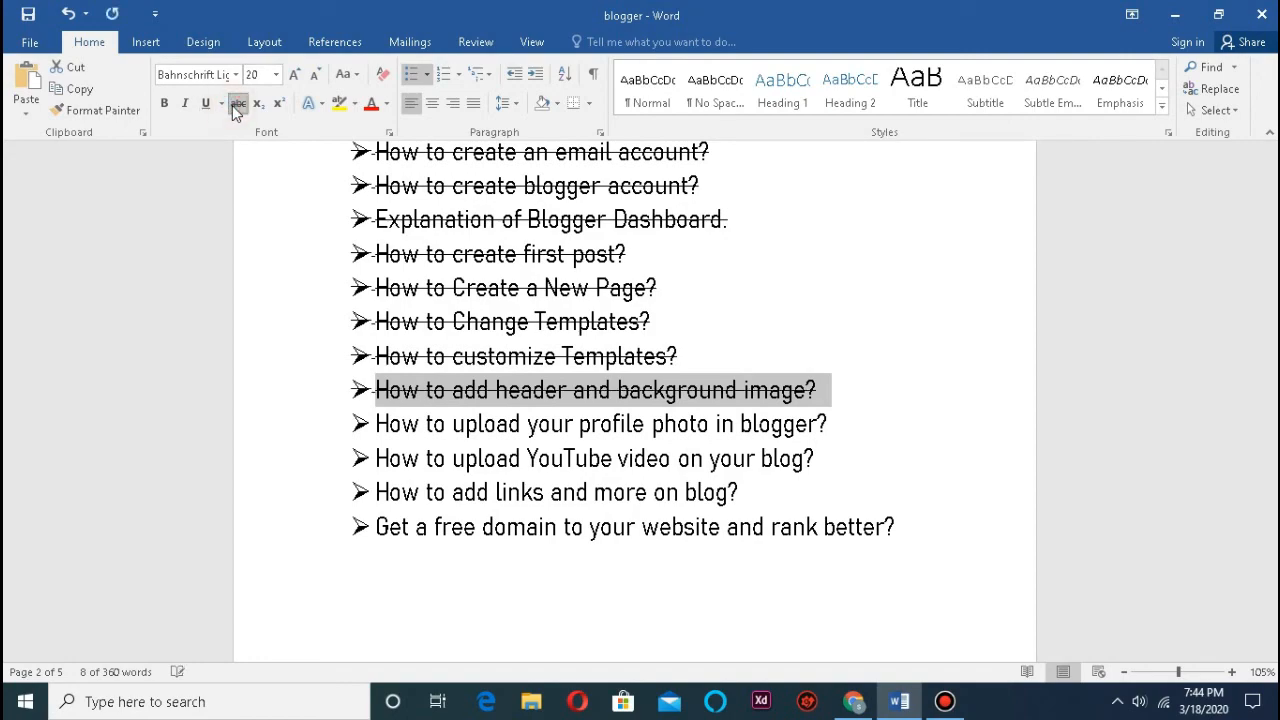
click(734, 294)
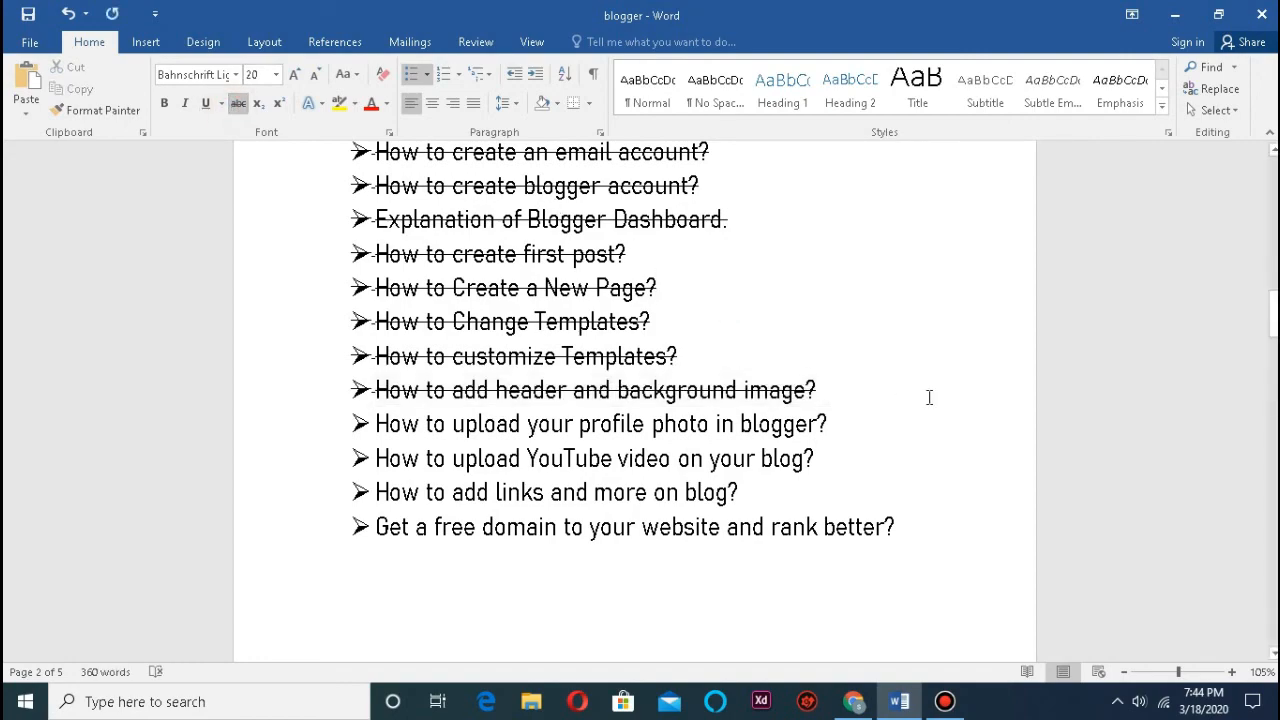